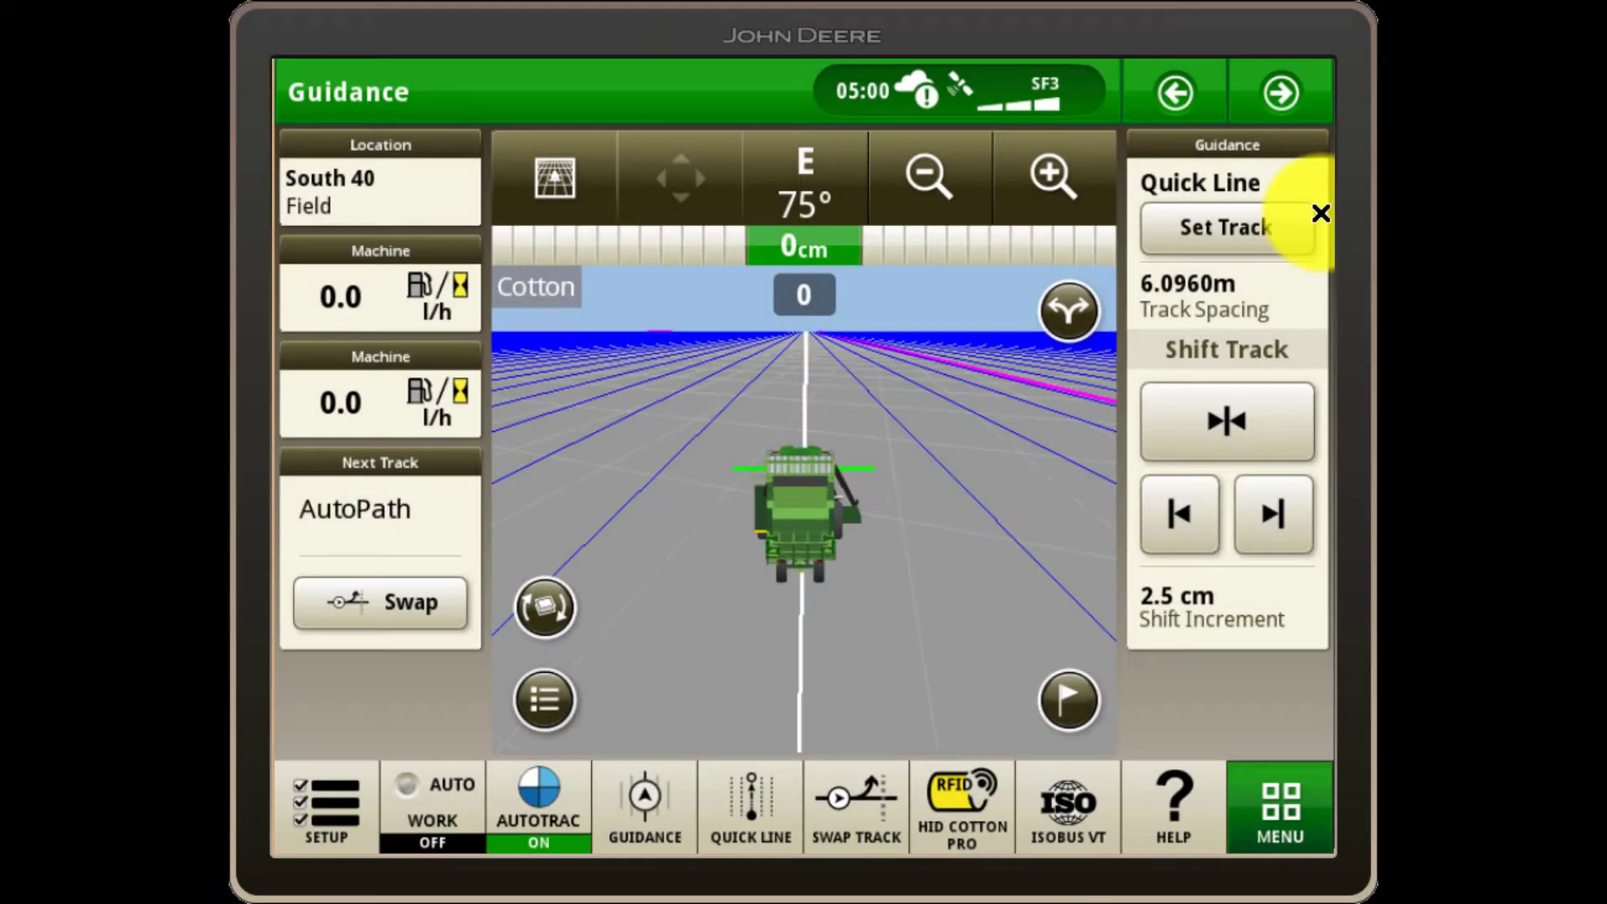
- Pick South 40 from the full Client/Farm/Field list as the job's field location
left_click(343, 795)
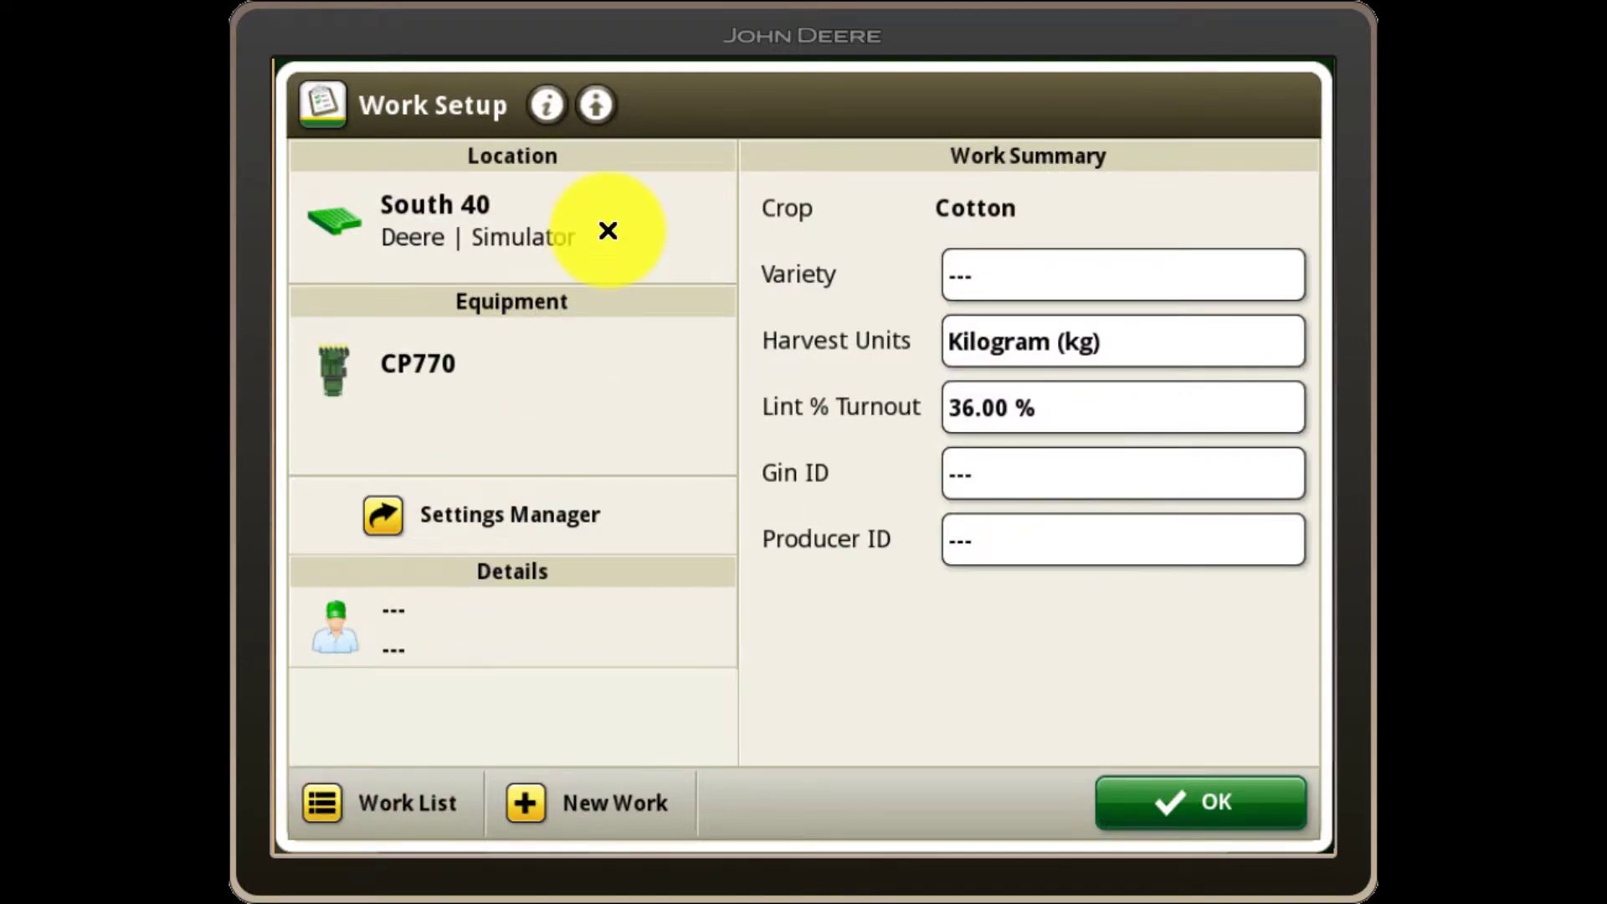
left_click(607, 230)
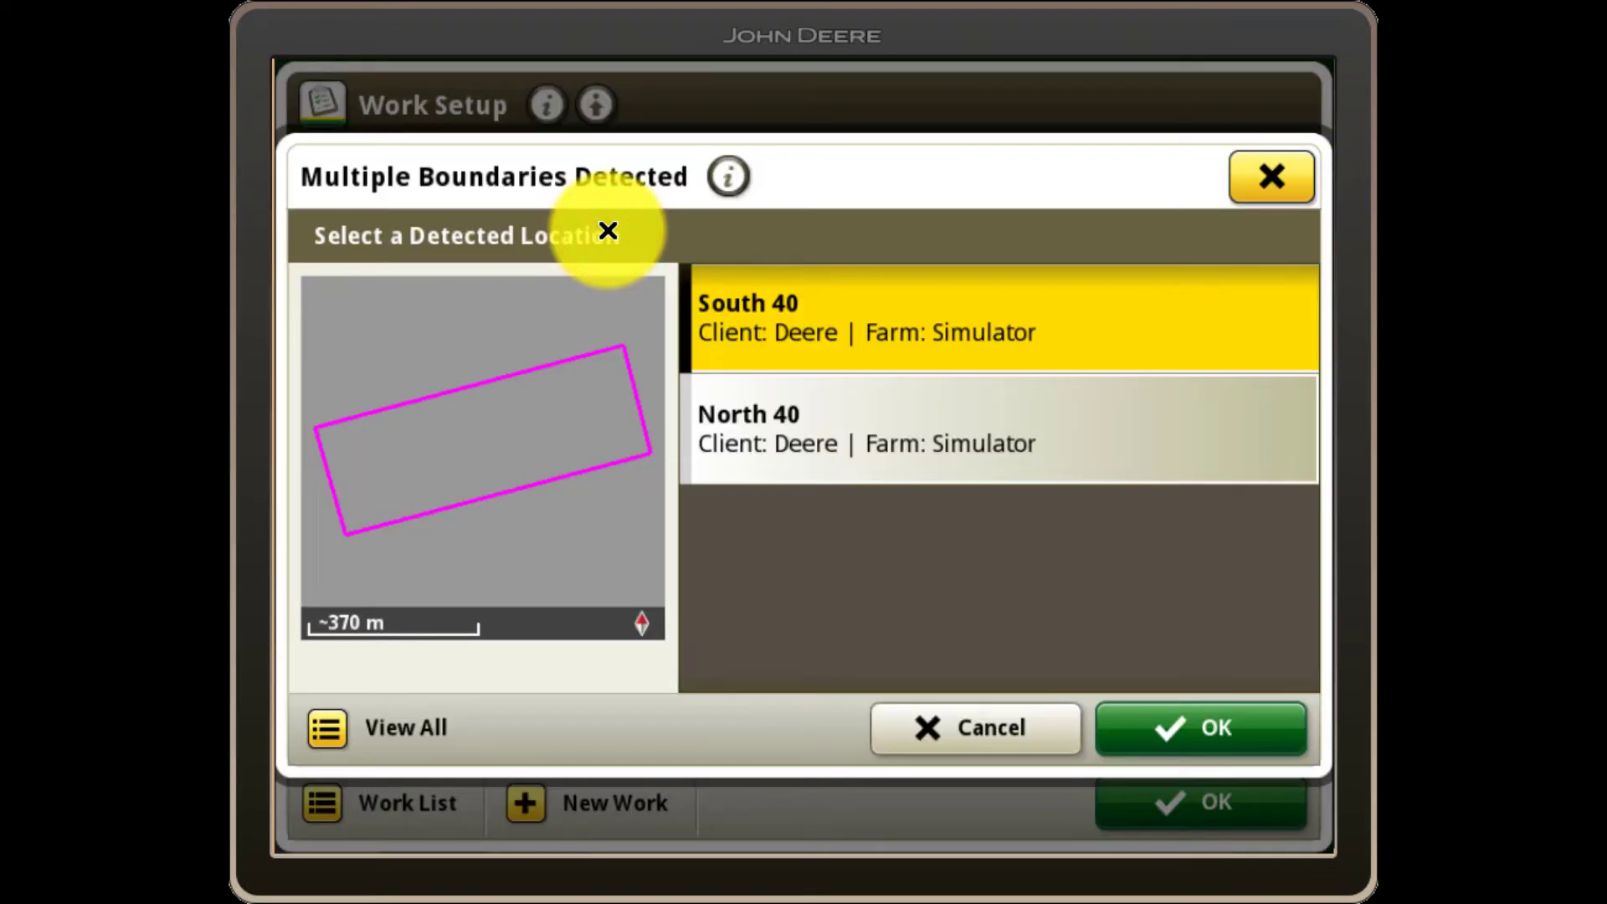
left_click(360, 728)
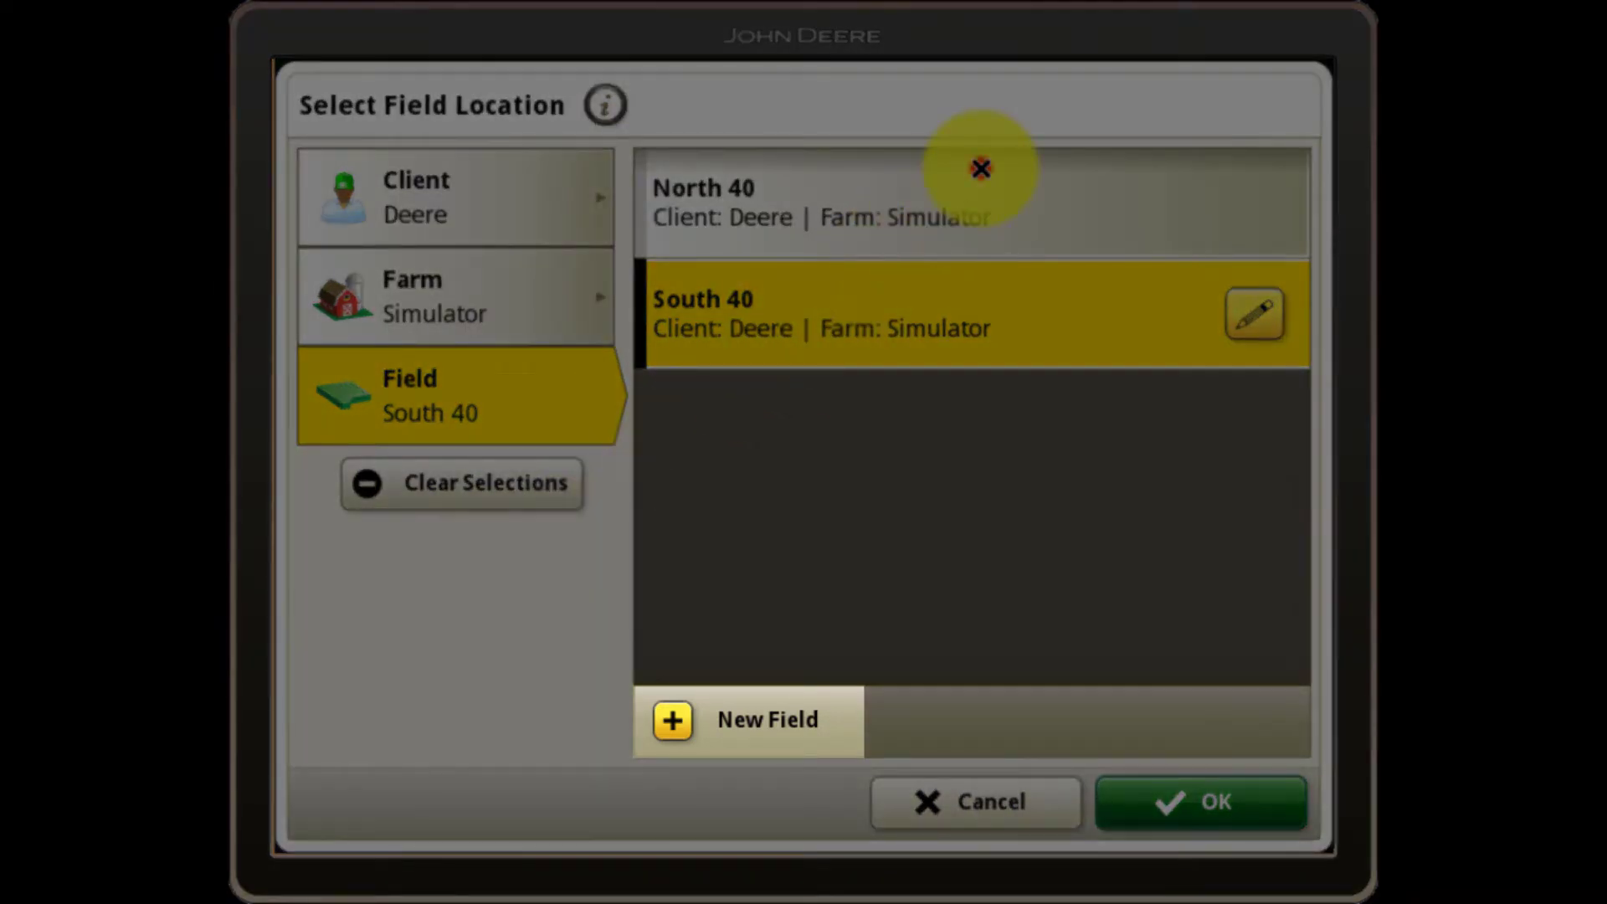
left_click(981, 168)
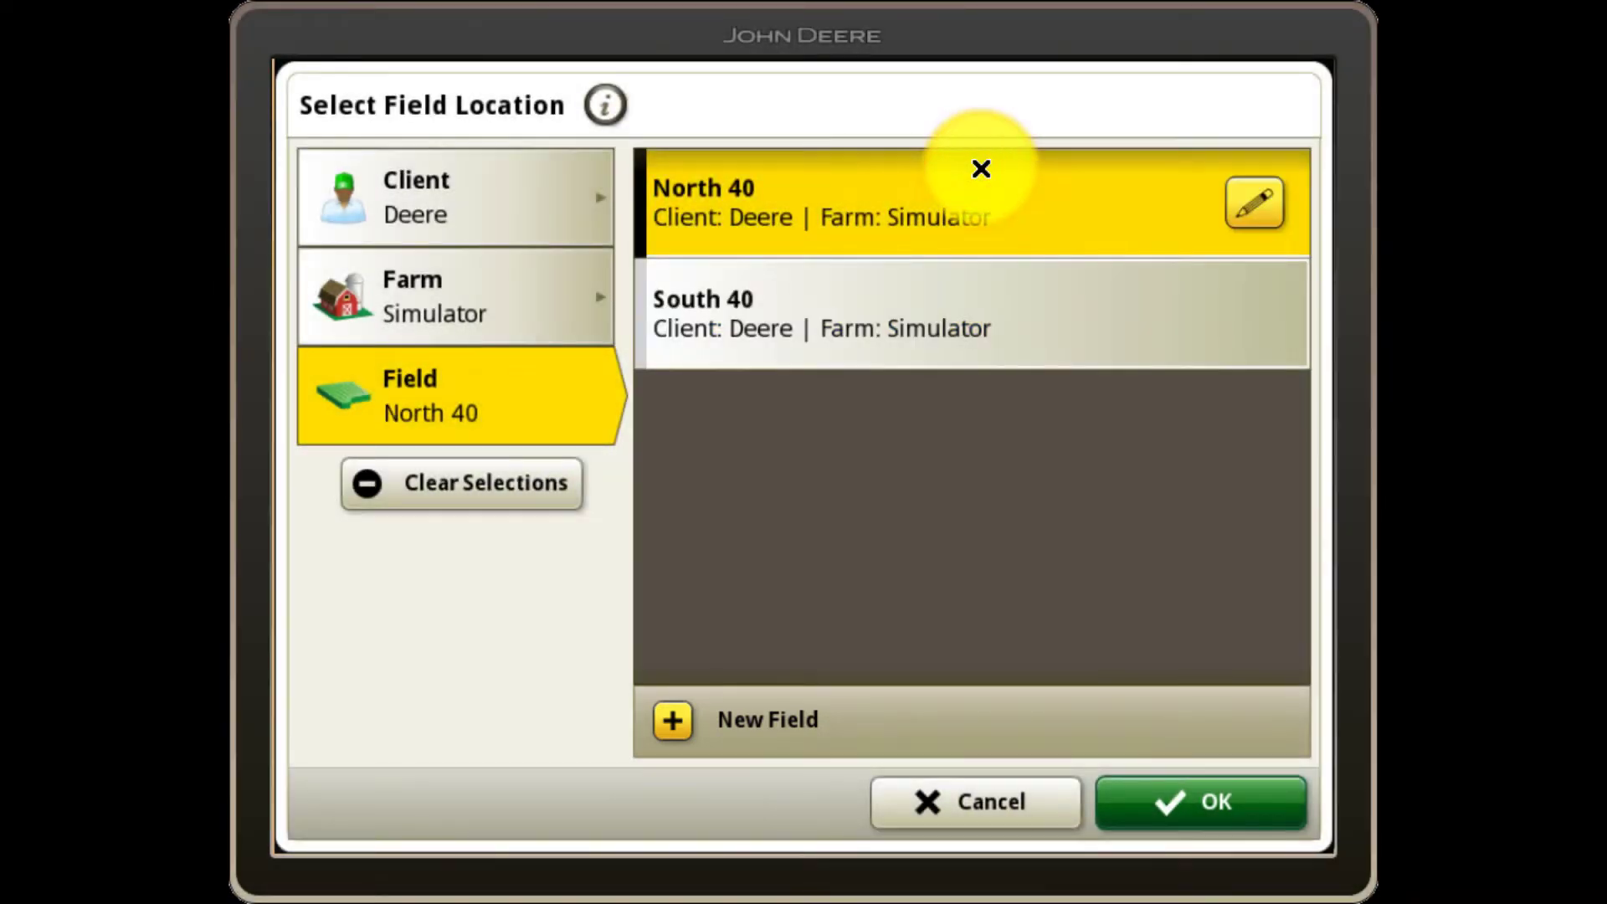
left_click(493, 208)
left_click(509, 298)
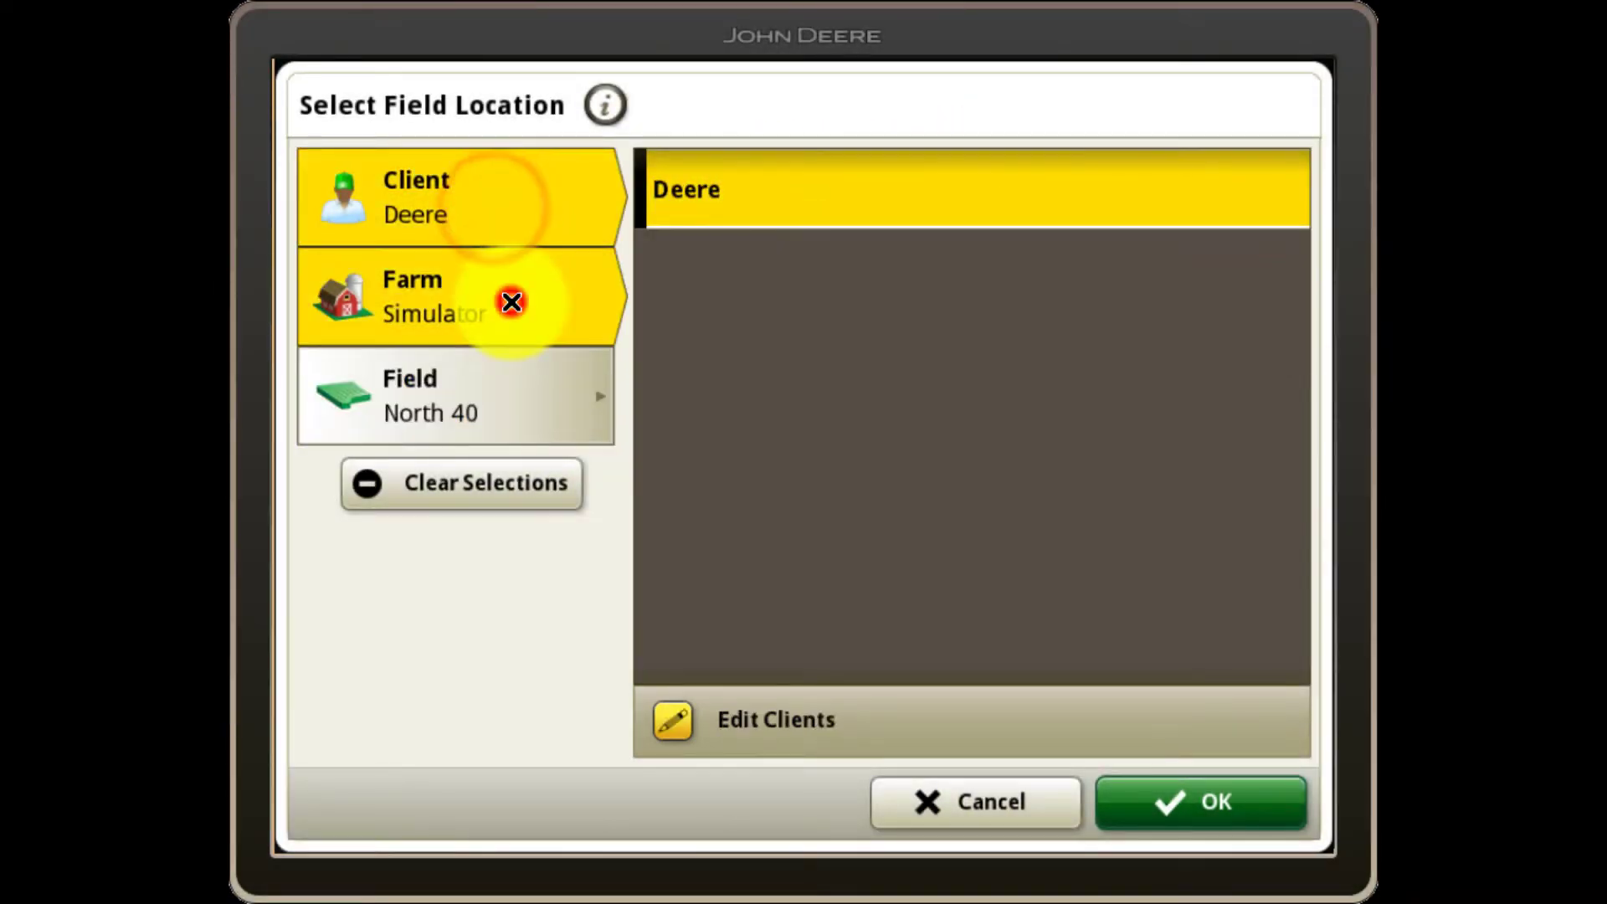
left_click(516, 384)
left_click(1097, 290)
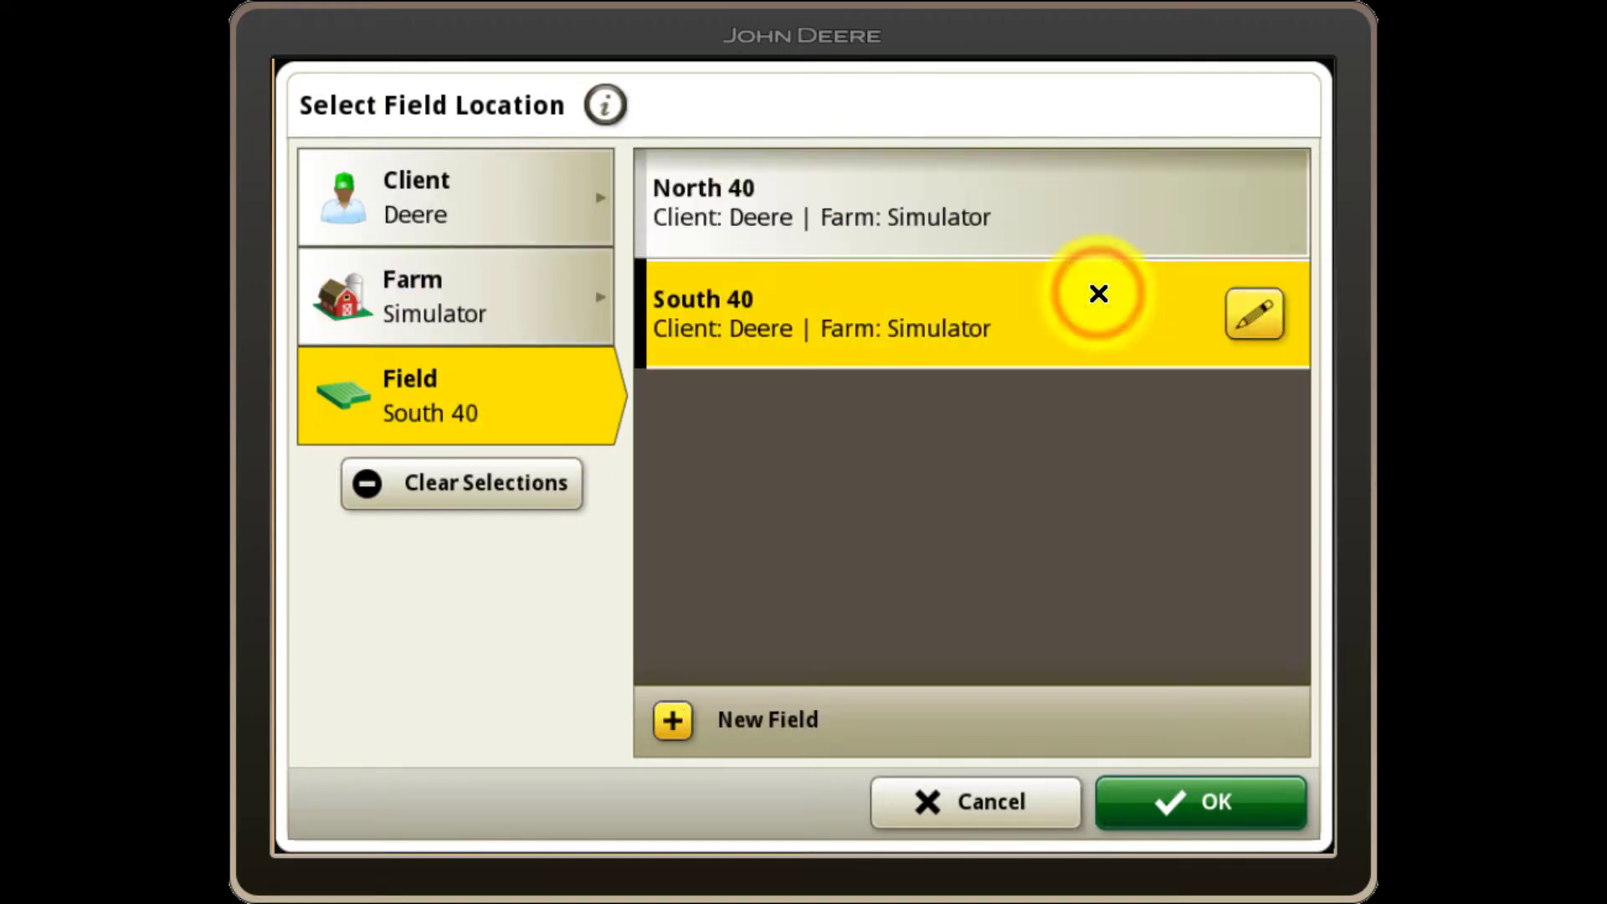
left_click(1180, 806)
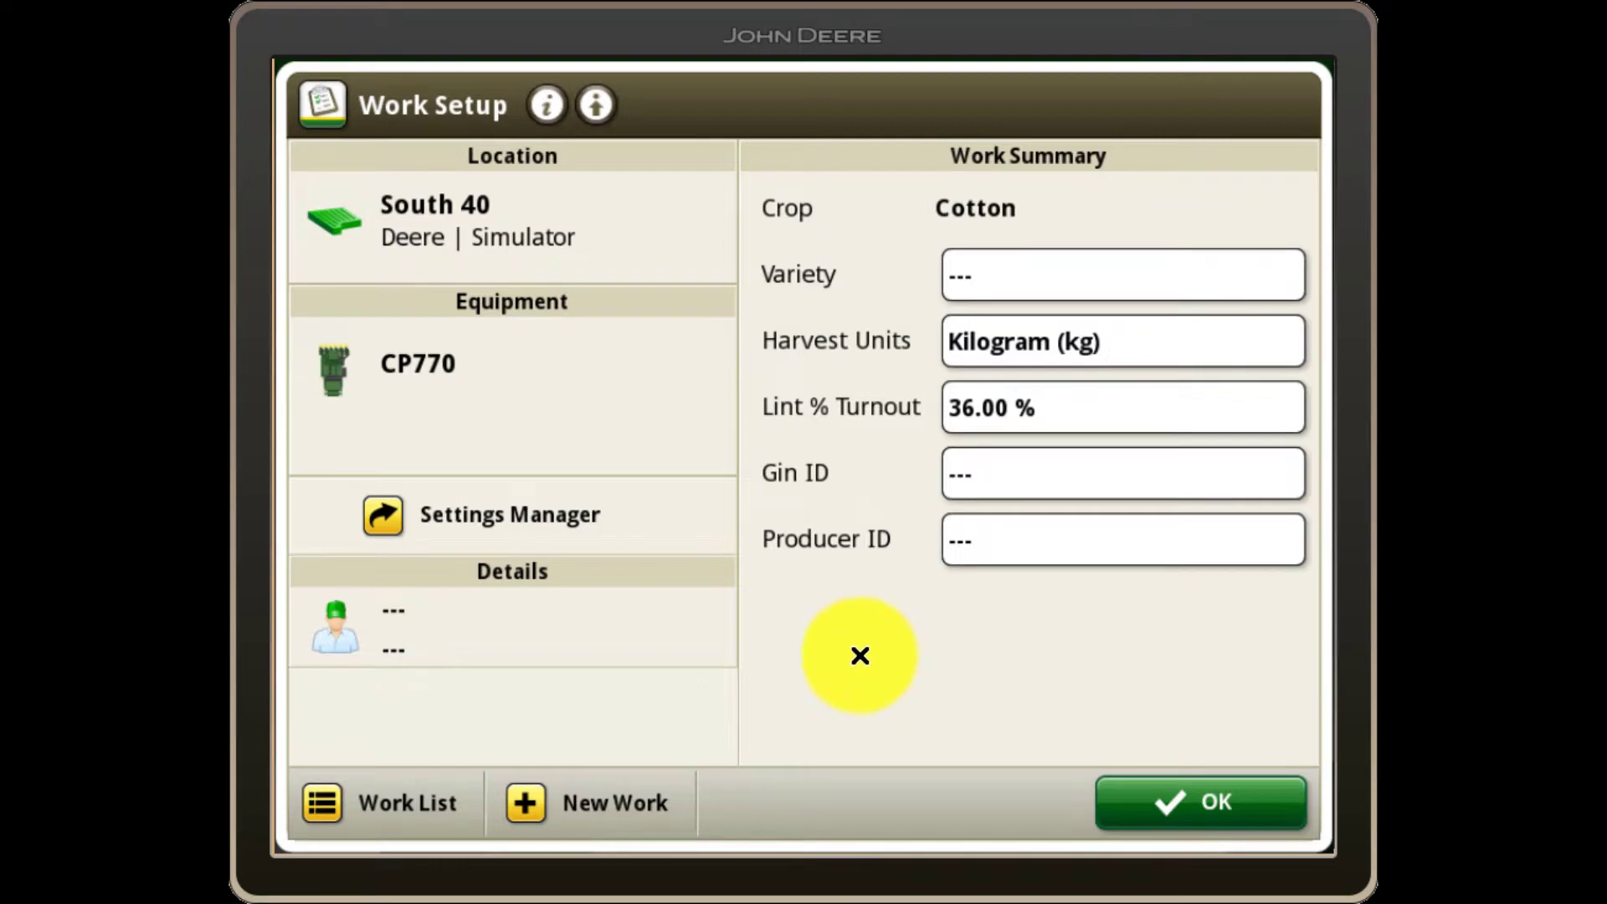
- Choose the CP770 machine profile and keep its 6 Row 102 cm header
left_click(636, 400)
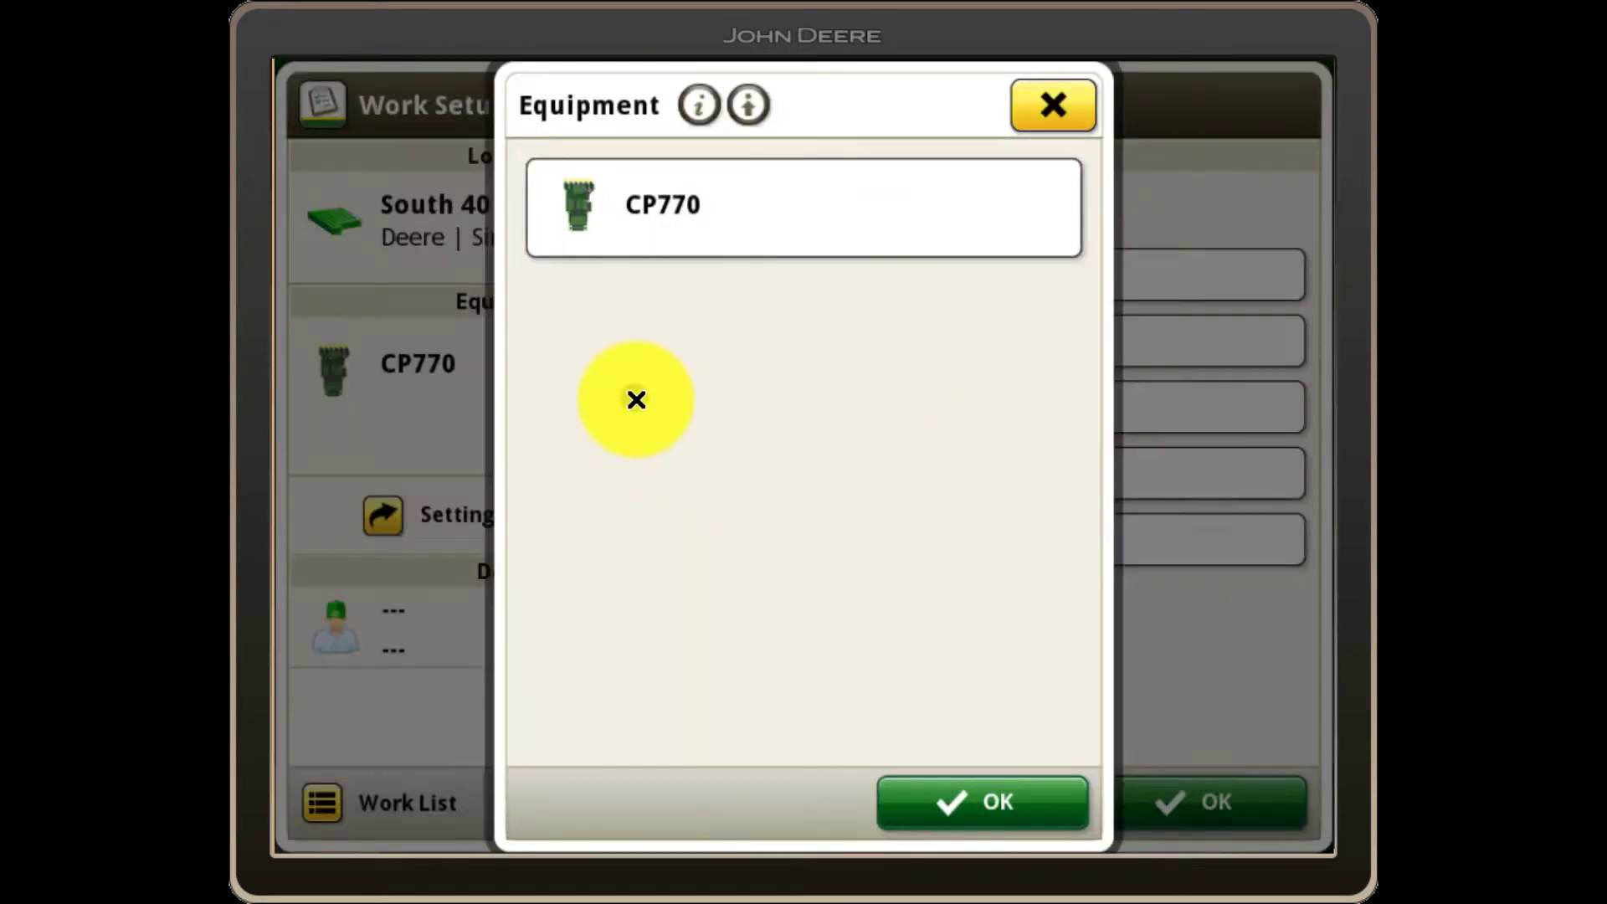
left_click(878, 218)
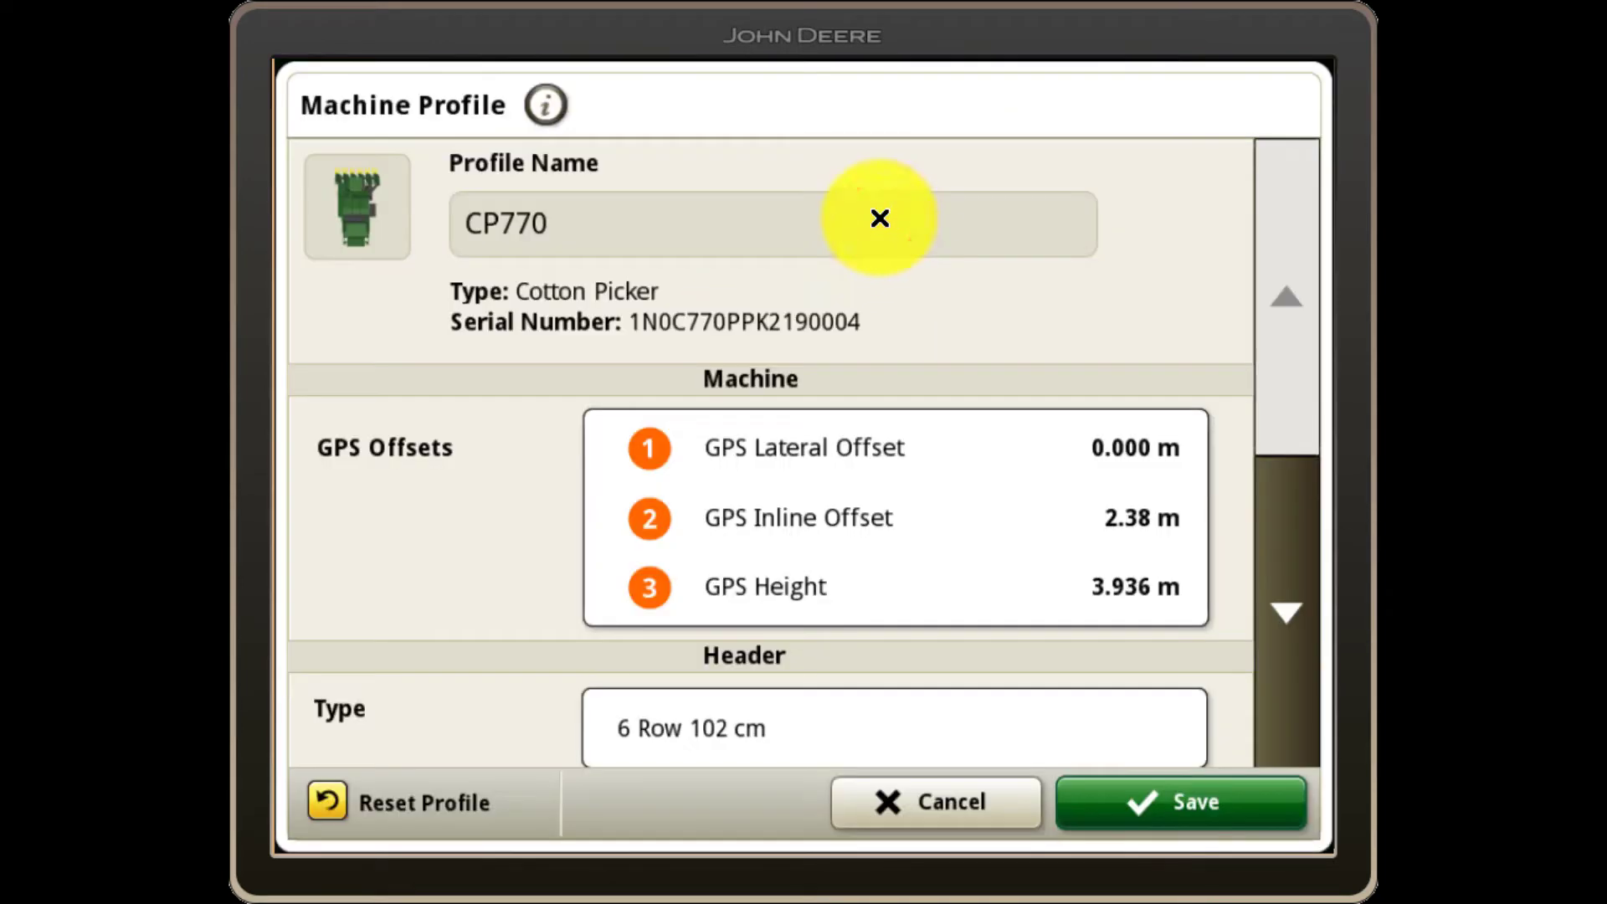
left_click(875, 715)
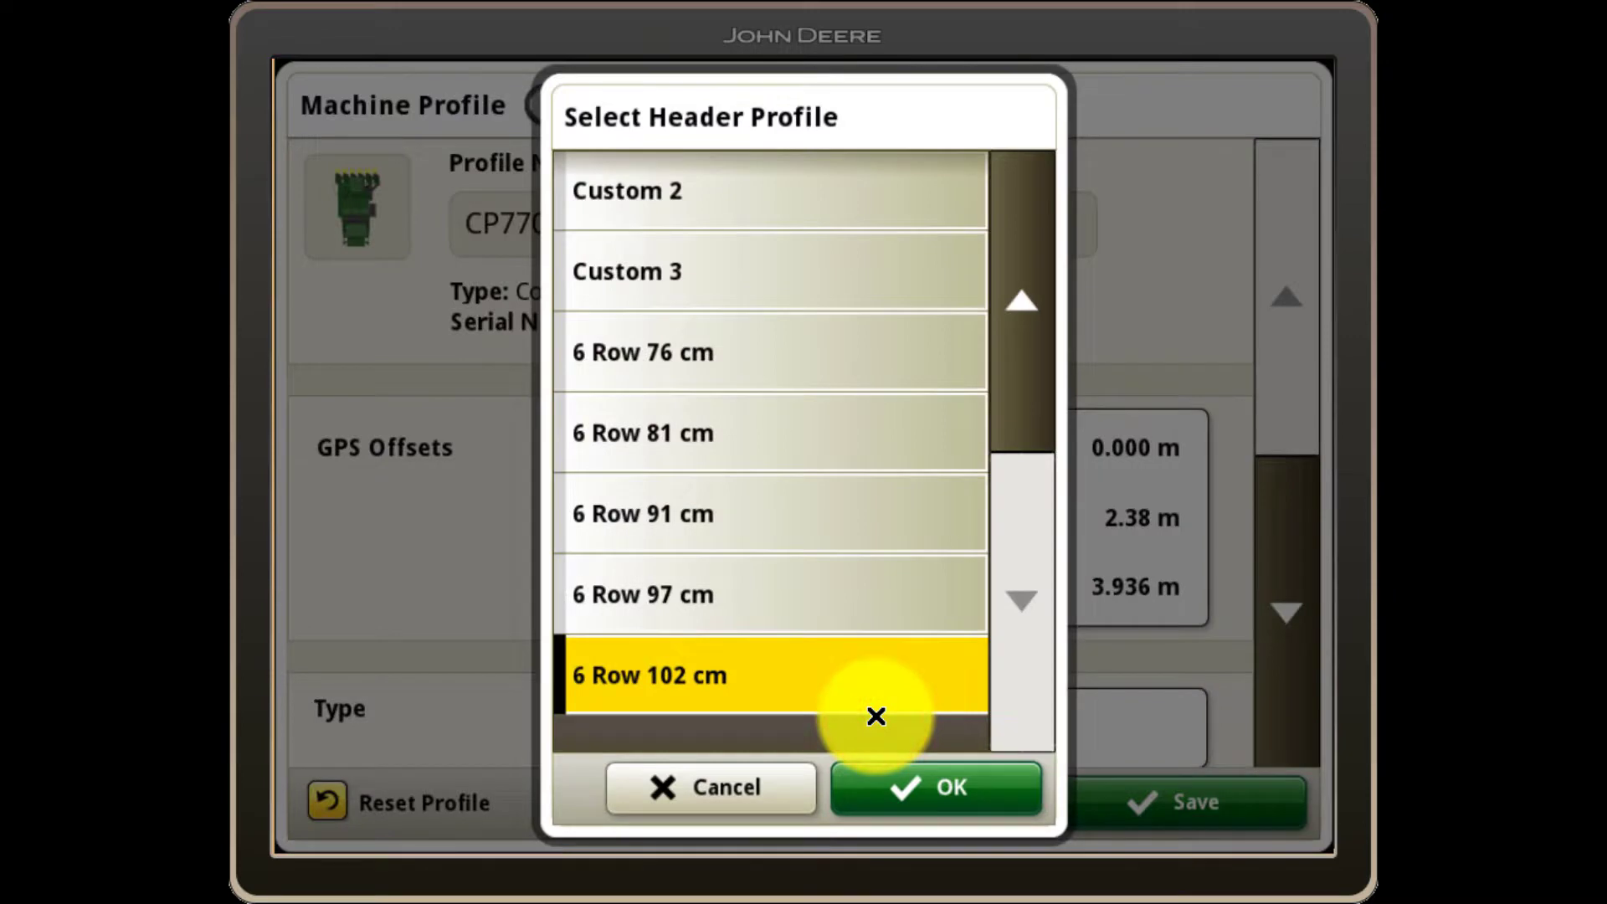
left_click(926, 781)
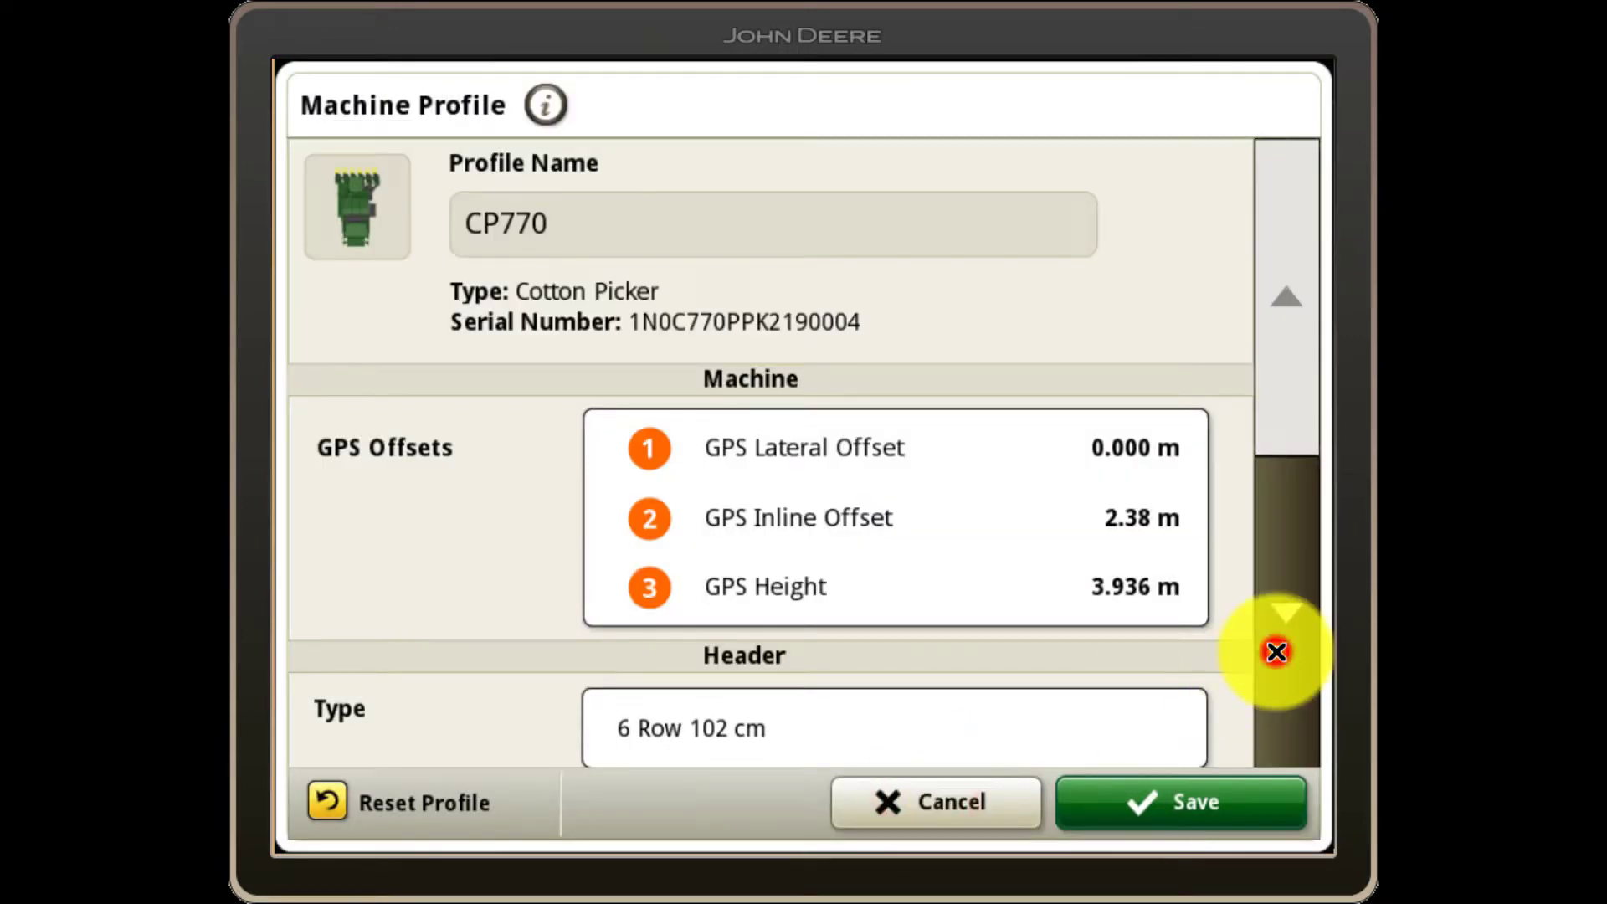
- Disable notifications for row units 2 and 5 and save the CP770 profile
left_click(1277, 651)
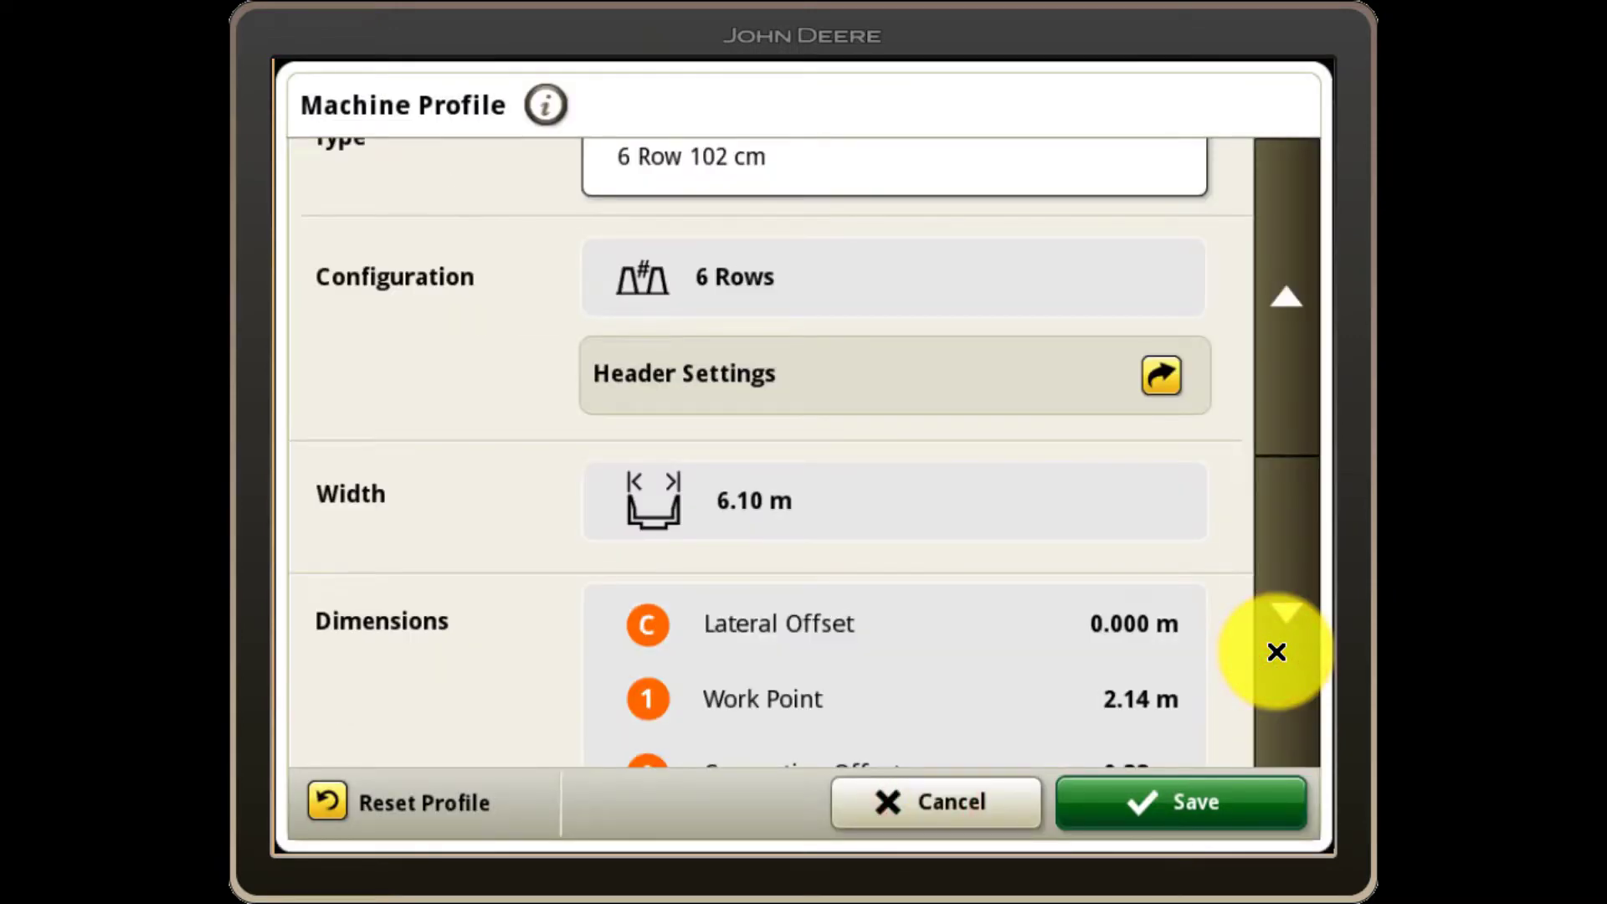
left_click(1155, 376)
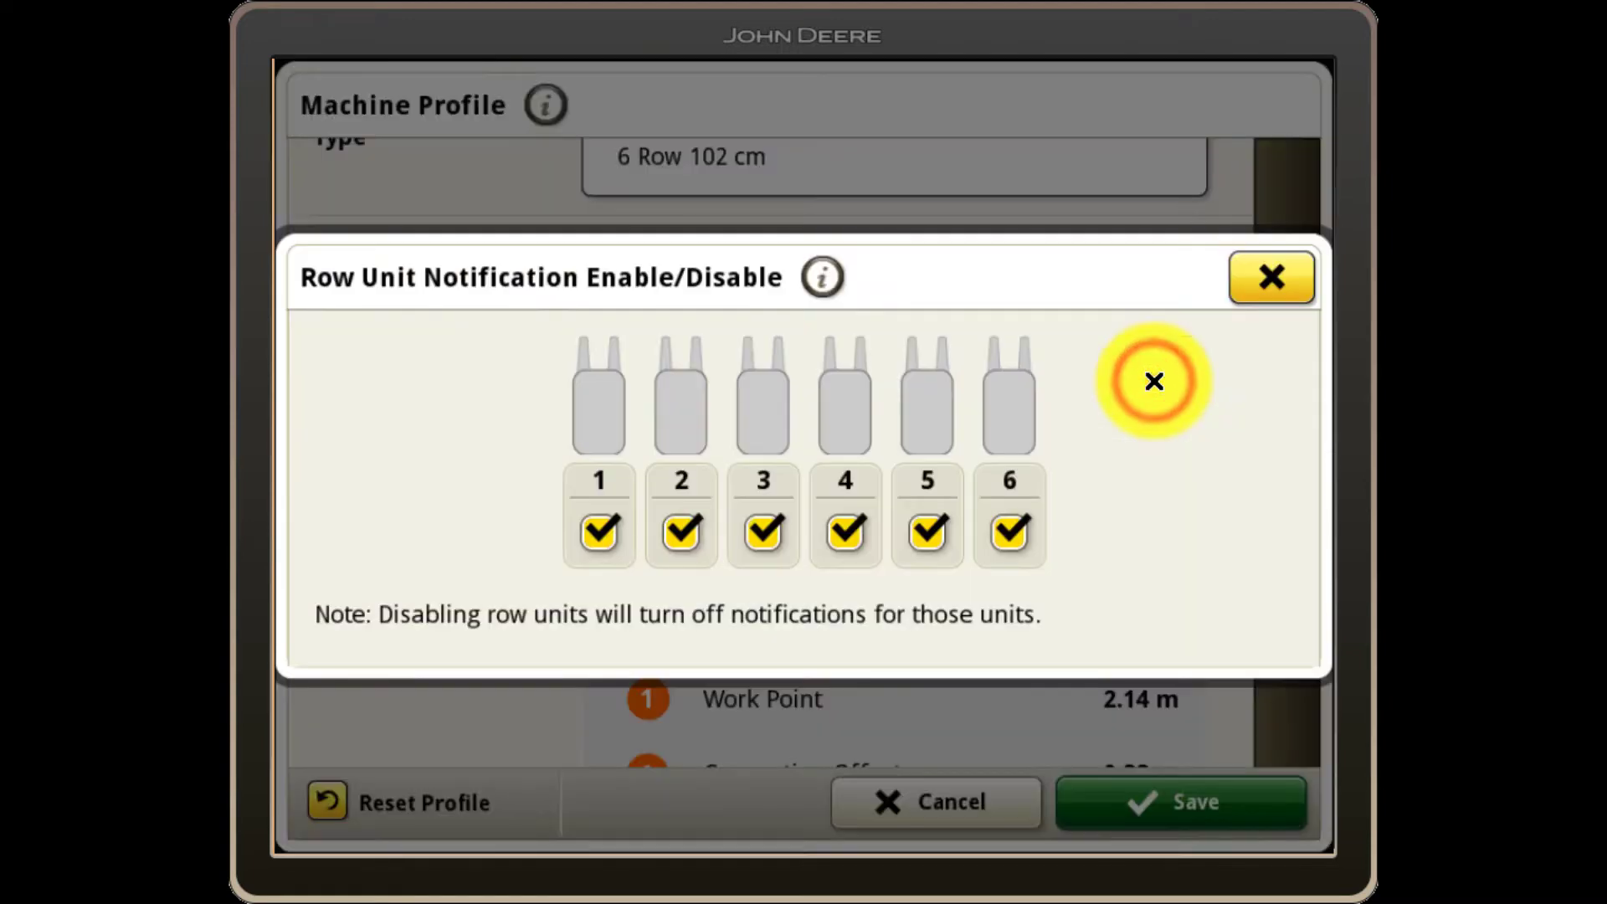
left_click(675, 533)
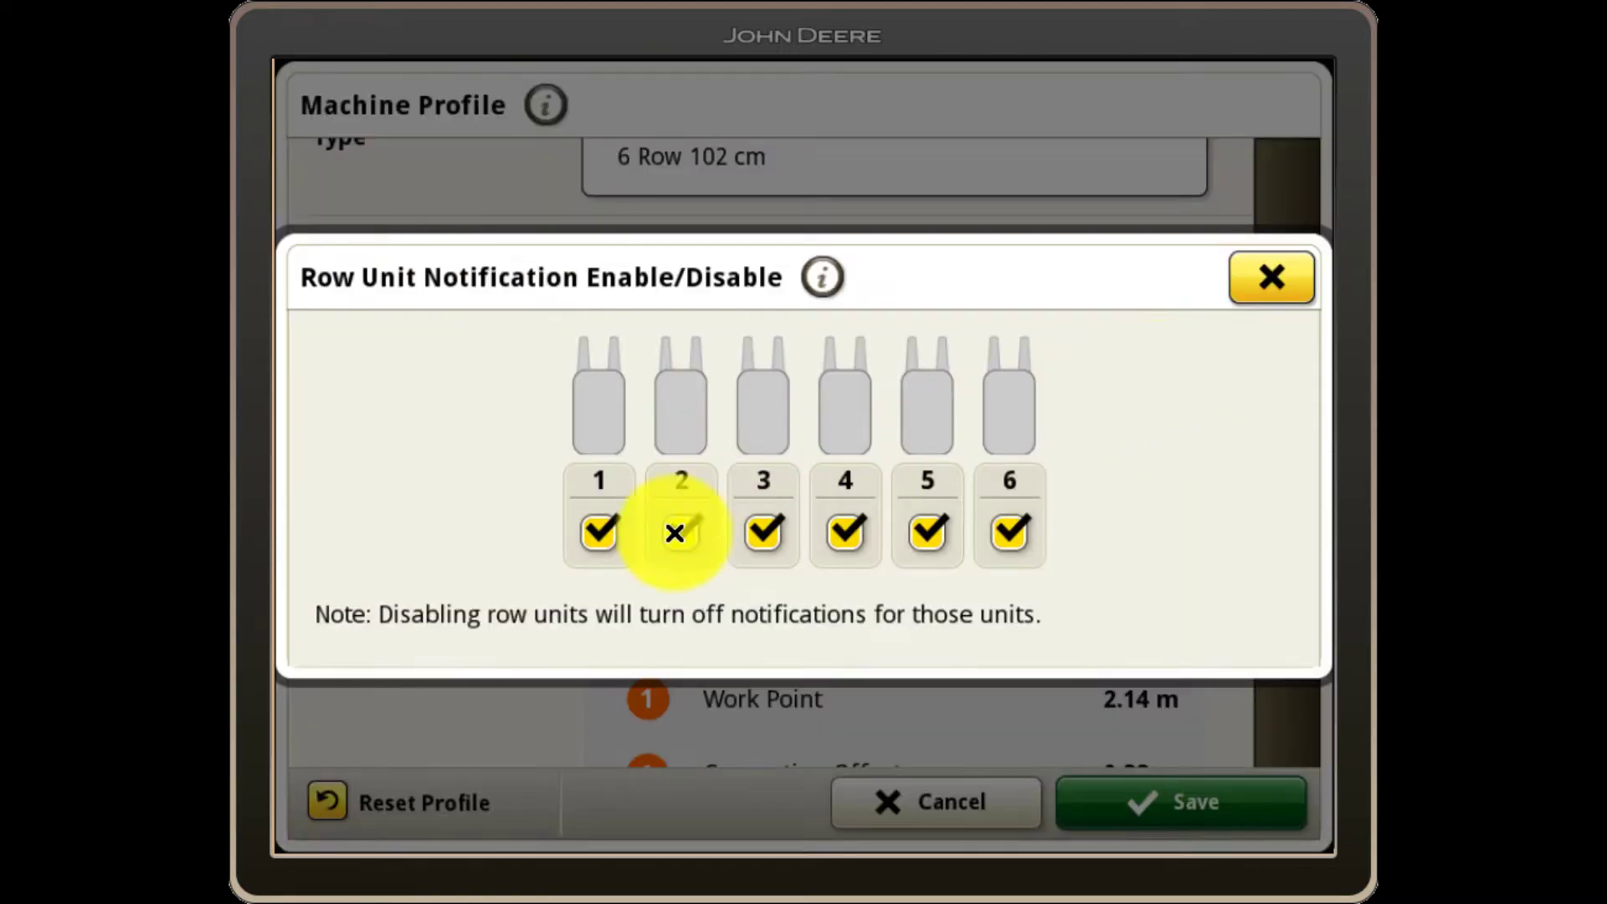
left_click(927, 533)
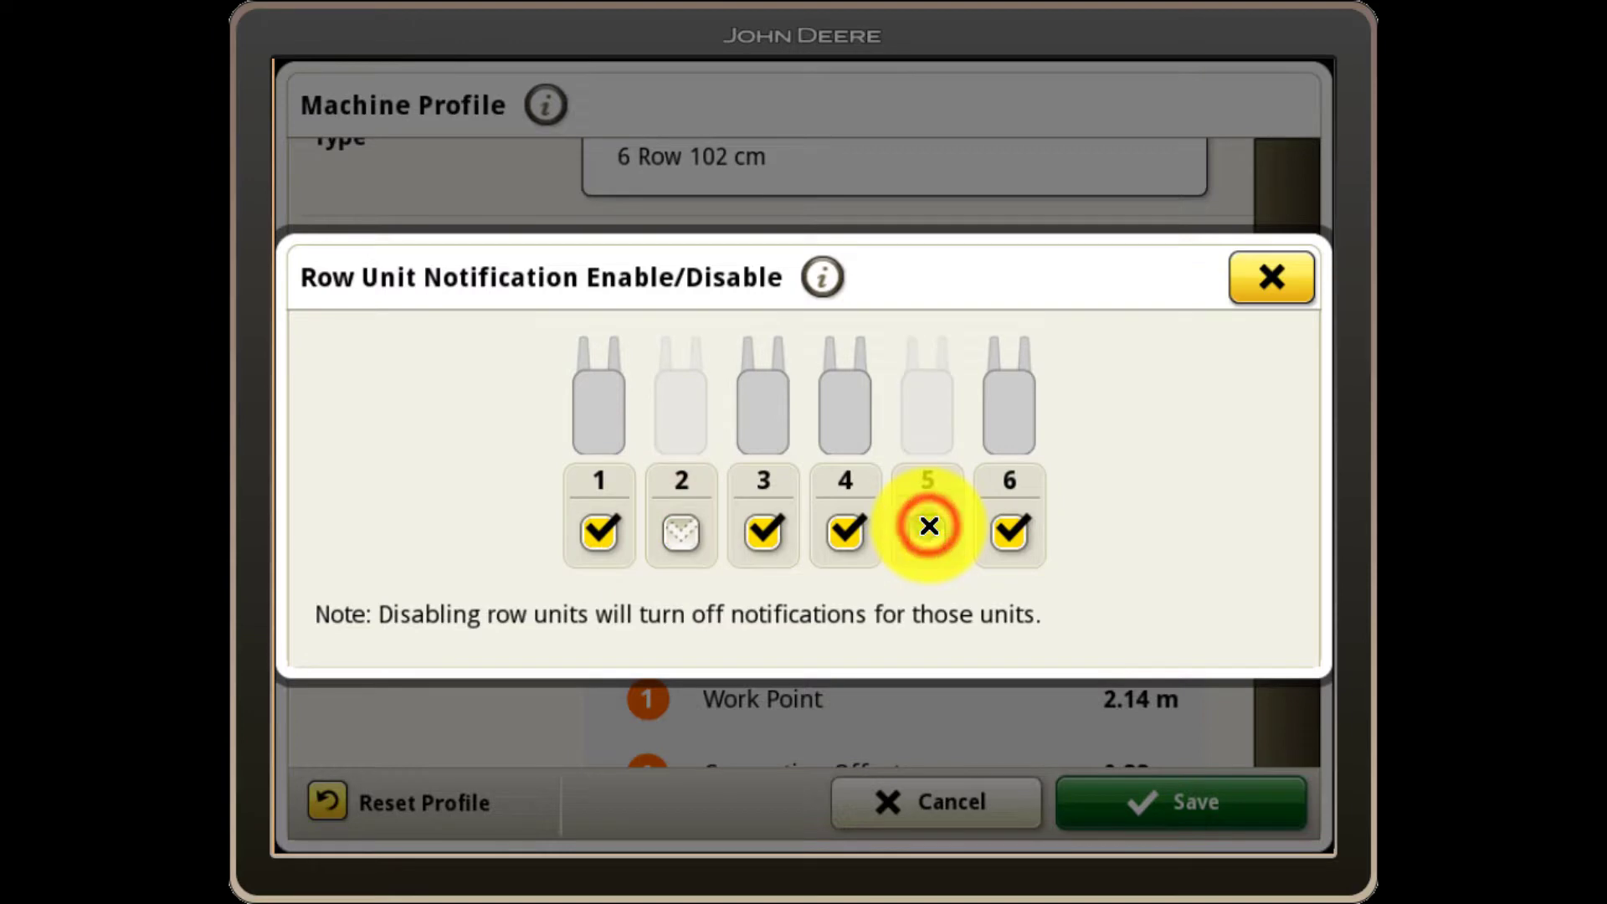
left_click(1256, 292)
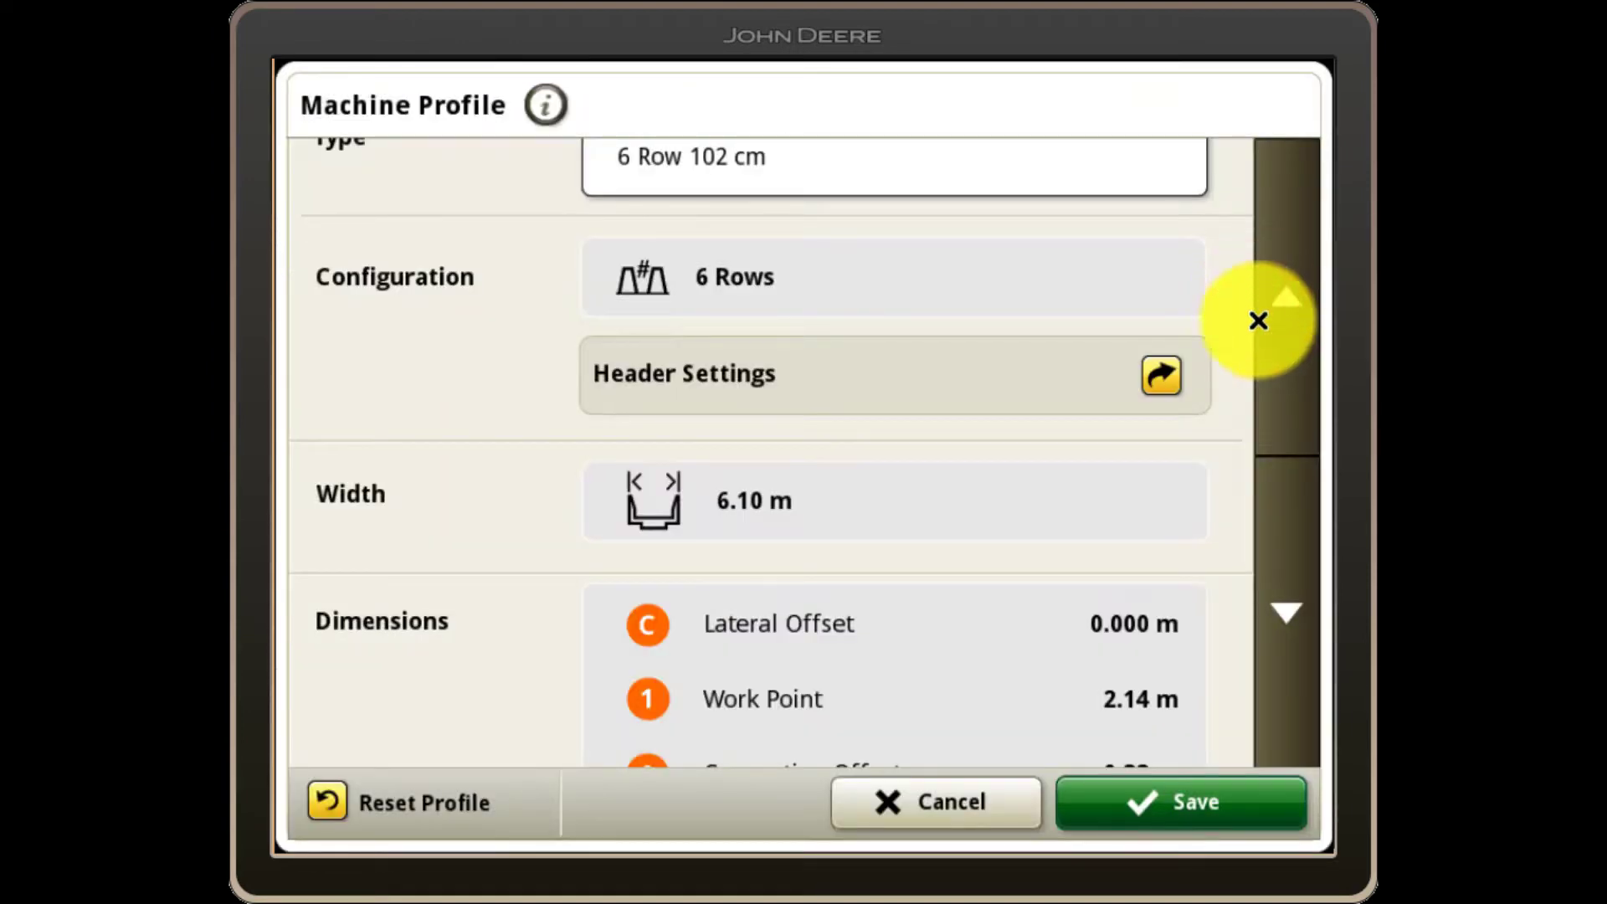
left_click(1271, 551)
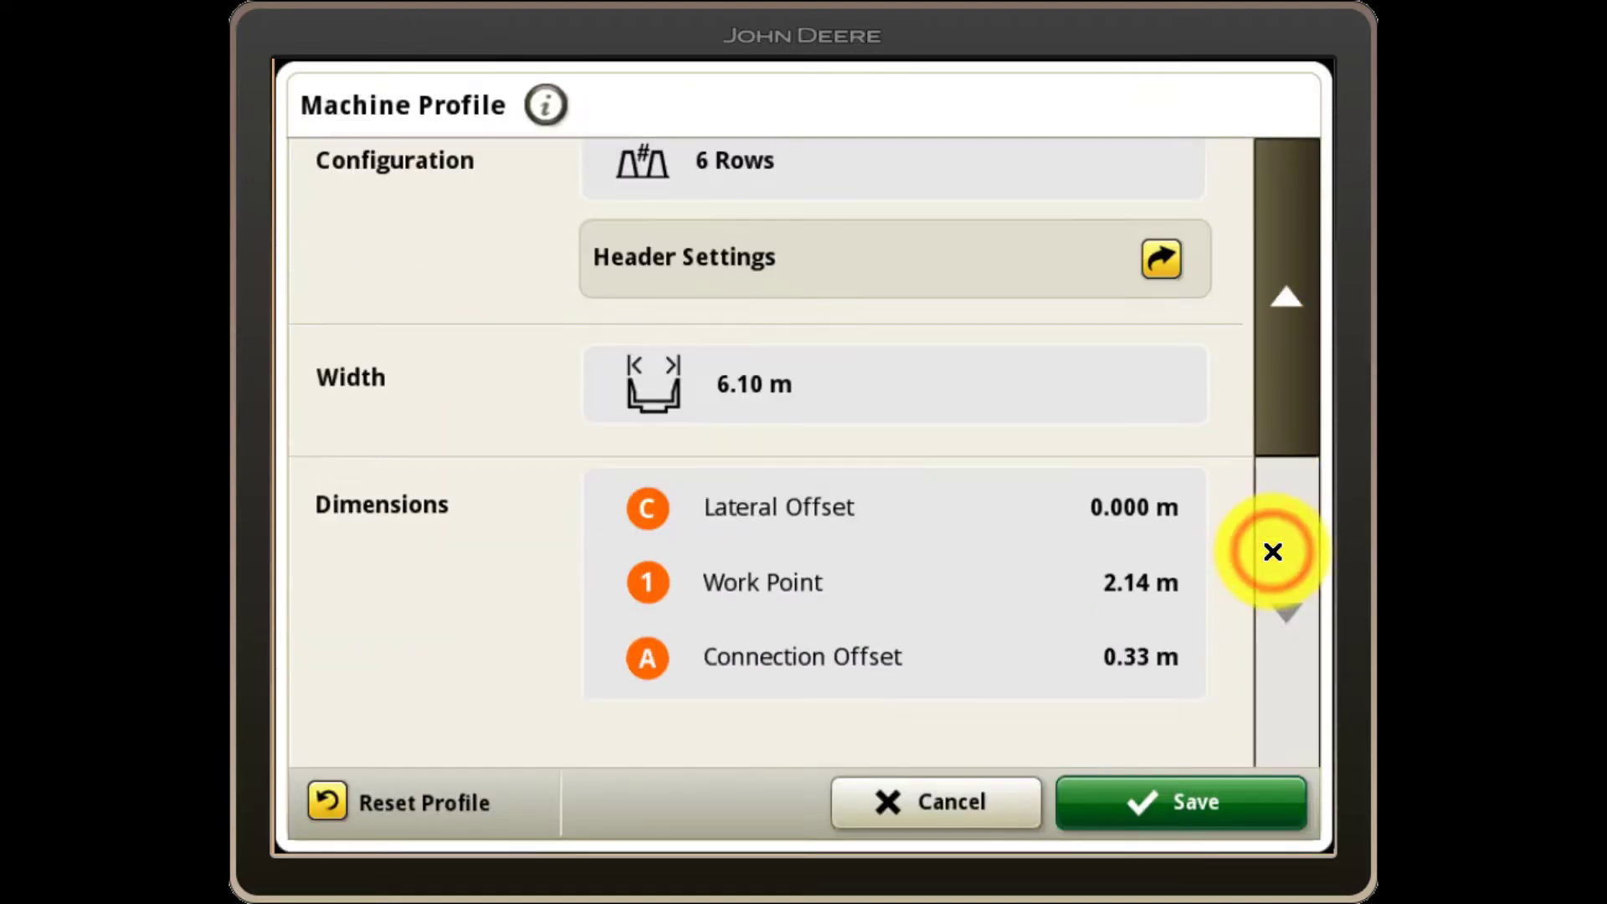
left_click(1155, 804)
- Confirm CP770 as the equipment and start a new operator, entering their name
left_click(1025, 792)
left_click(574, 653)
left_click(484, 787)
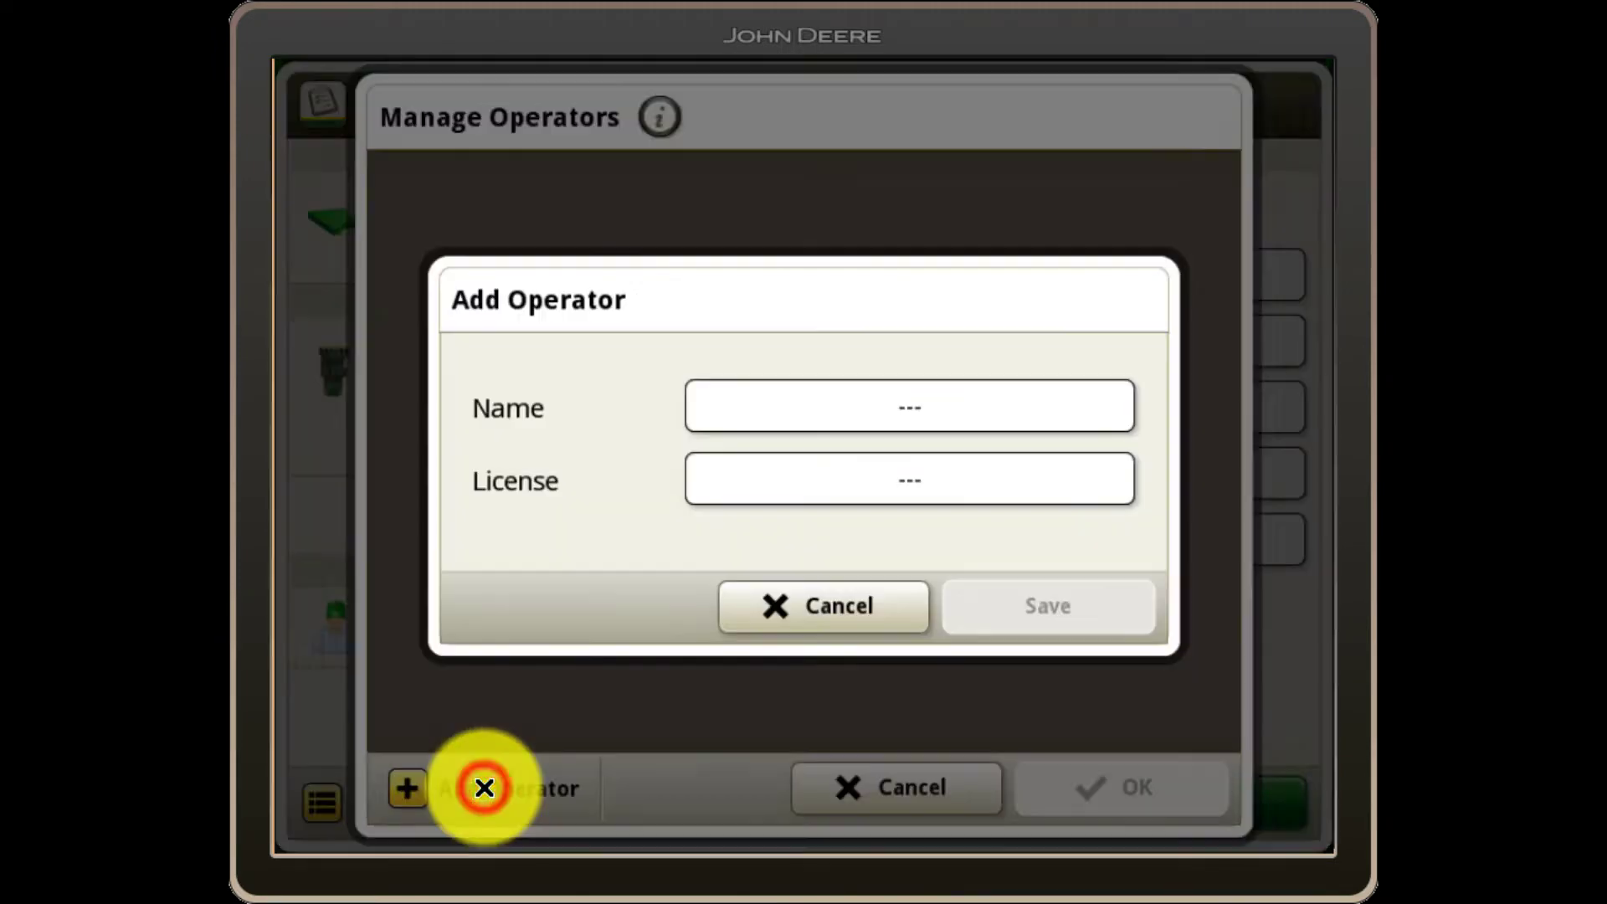
left_click(861, 405)
left_click(855, 563)
left_click(987, 485)
left_click(777, 563)
left_click(829, 643)
left_click(354, 644)
left_click(538, 563)
left_click(511, 484)
left_click(511, 484)
- Enter the operator's licence number, save them and assign them to this work setup
left_click(592, 484)
left_click(511, 485)
left_click(1205, 737)
left_click(948, 507)
left_click(393, 405)
left_click(552, 405)
left_click(711, 405)
left_click(870, 405)
left_click(1029, 405)
left_click(1186, 738)
left_click(1087, 606)
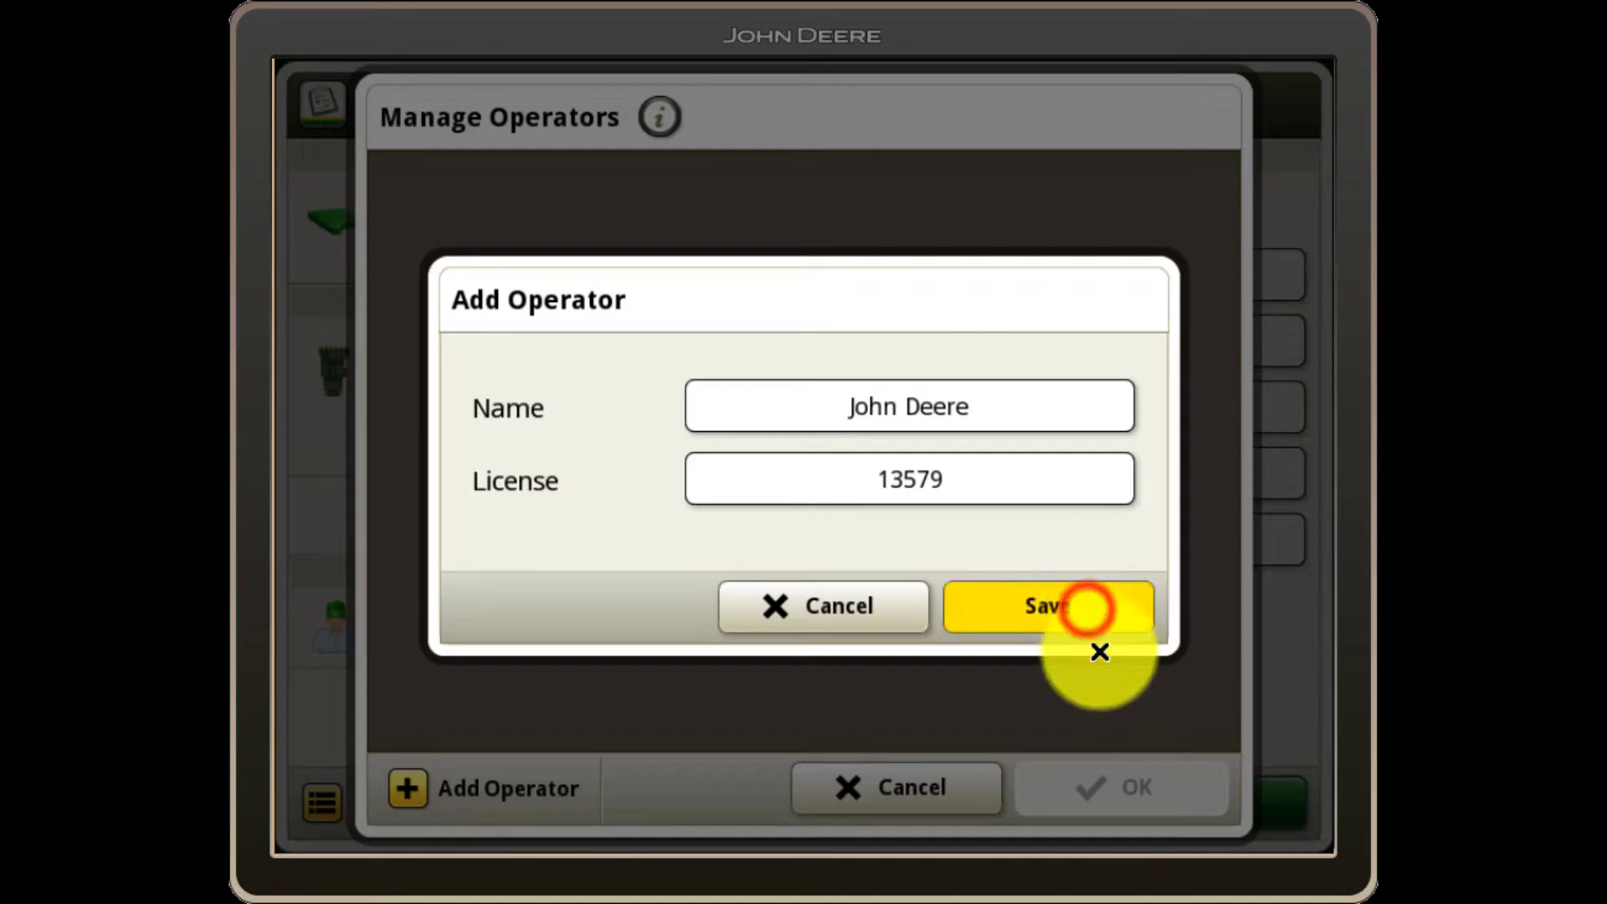
left_click(1140, 780)
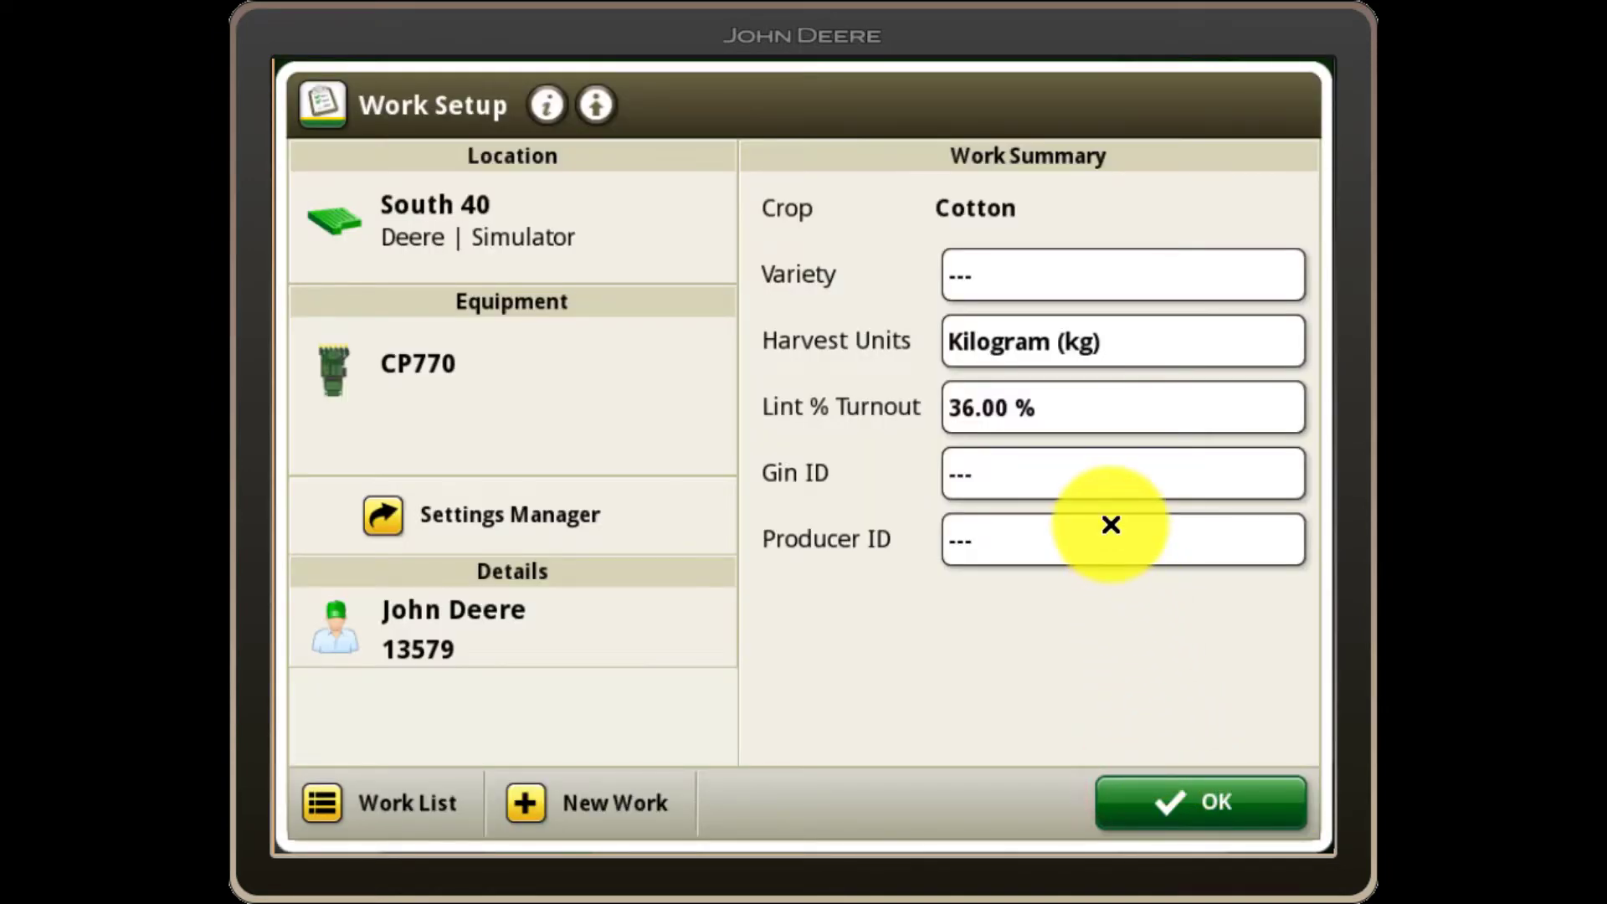
- Try the variety locator map option, then switch back to a single cotton variety
left_click(1101, 273)
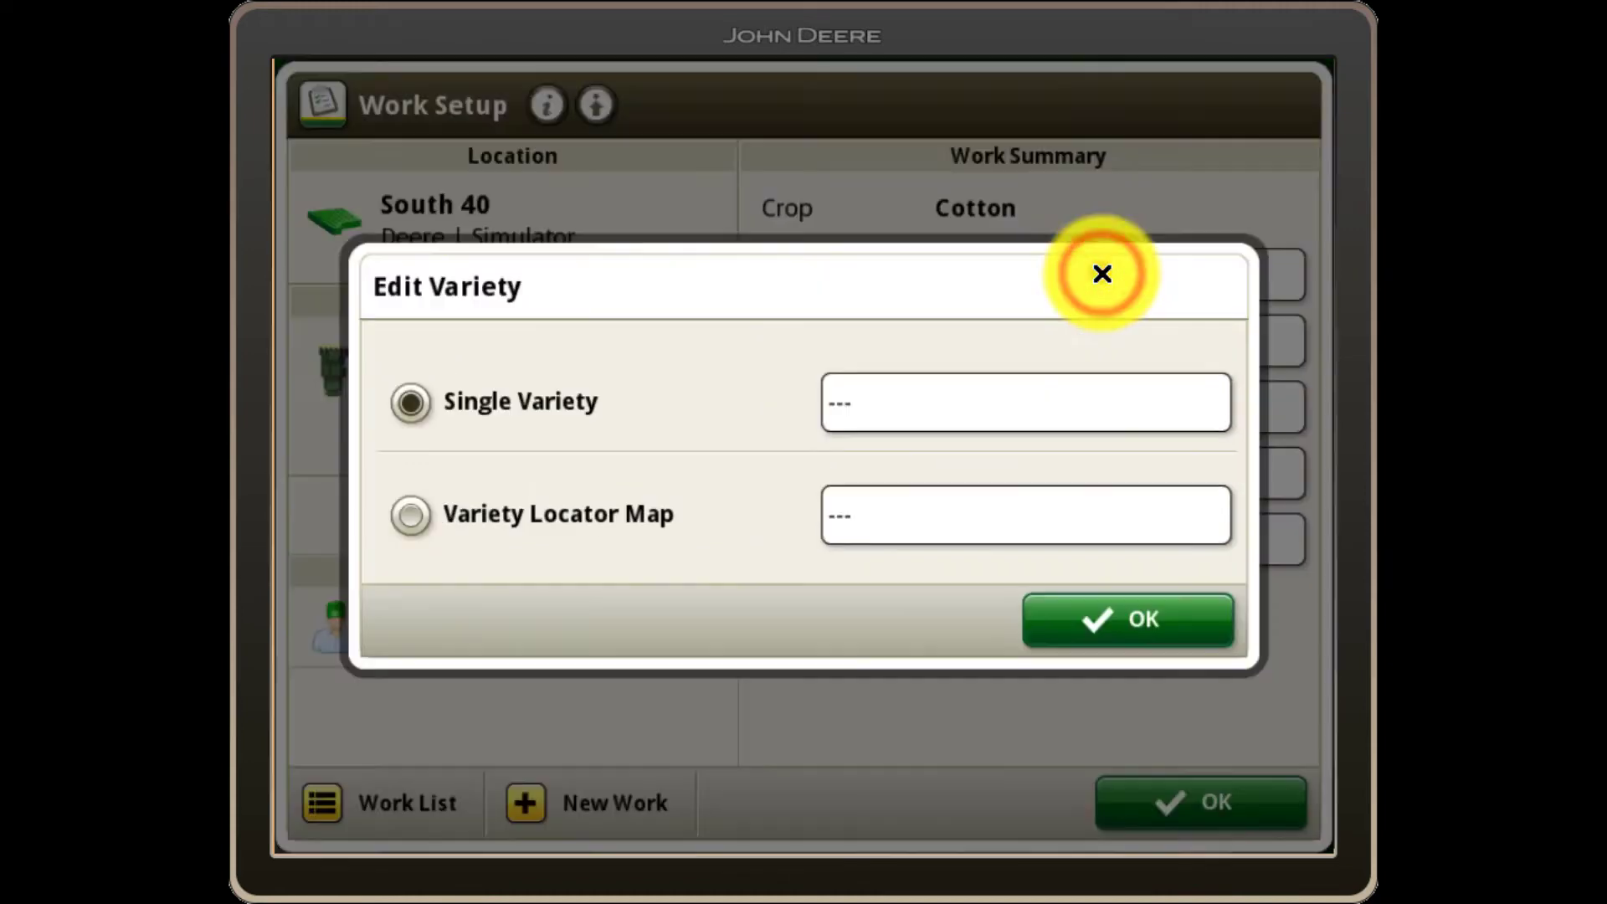
left_click(582, 515)
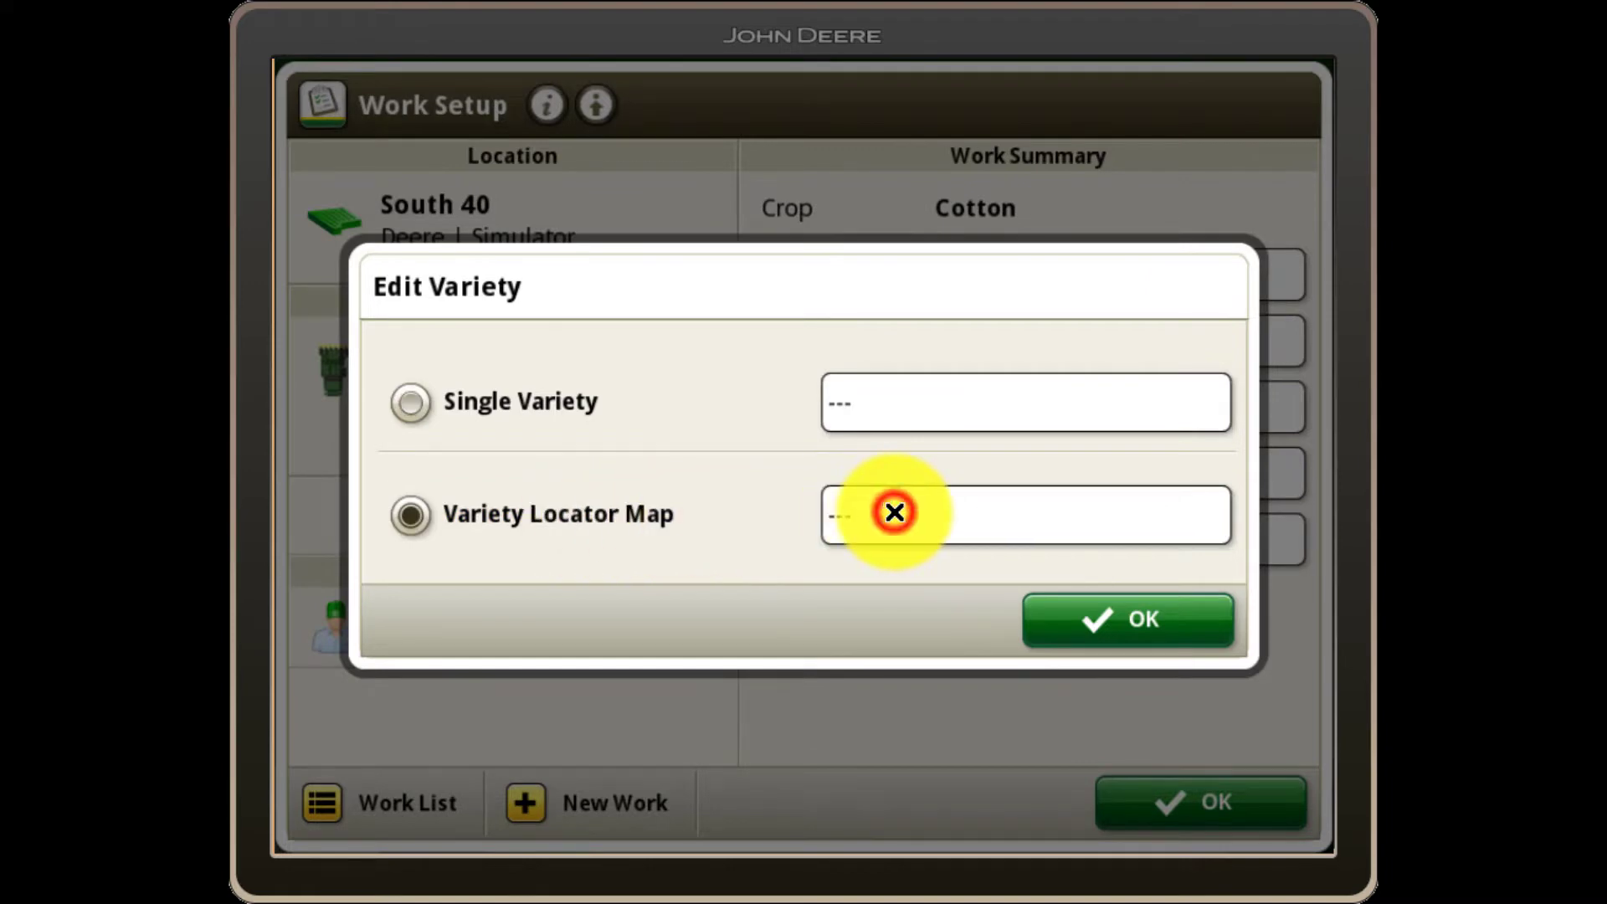
left_click(894, 512)
left_click(1130, 781)
left_click(544, 401)
left_click(920, 413)
- Create cotton variety 754B3F and confirm it as the harvest variety
left_click(437, 707)
left_click(870, 404)
left_click(711, 404)
left_click(631, 405)
left_click(750, 643)
left_click(552, 404)
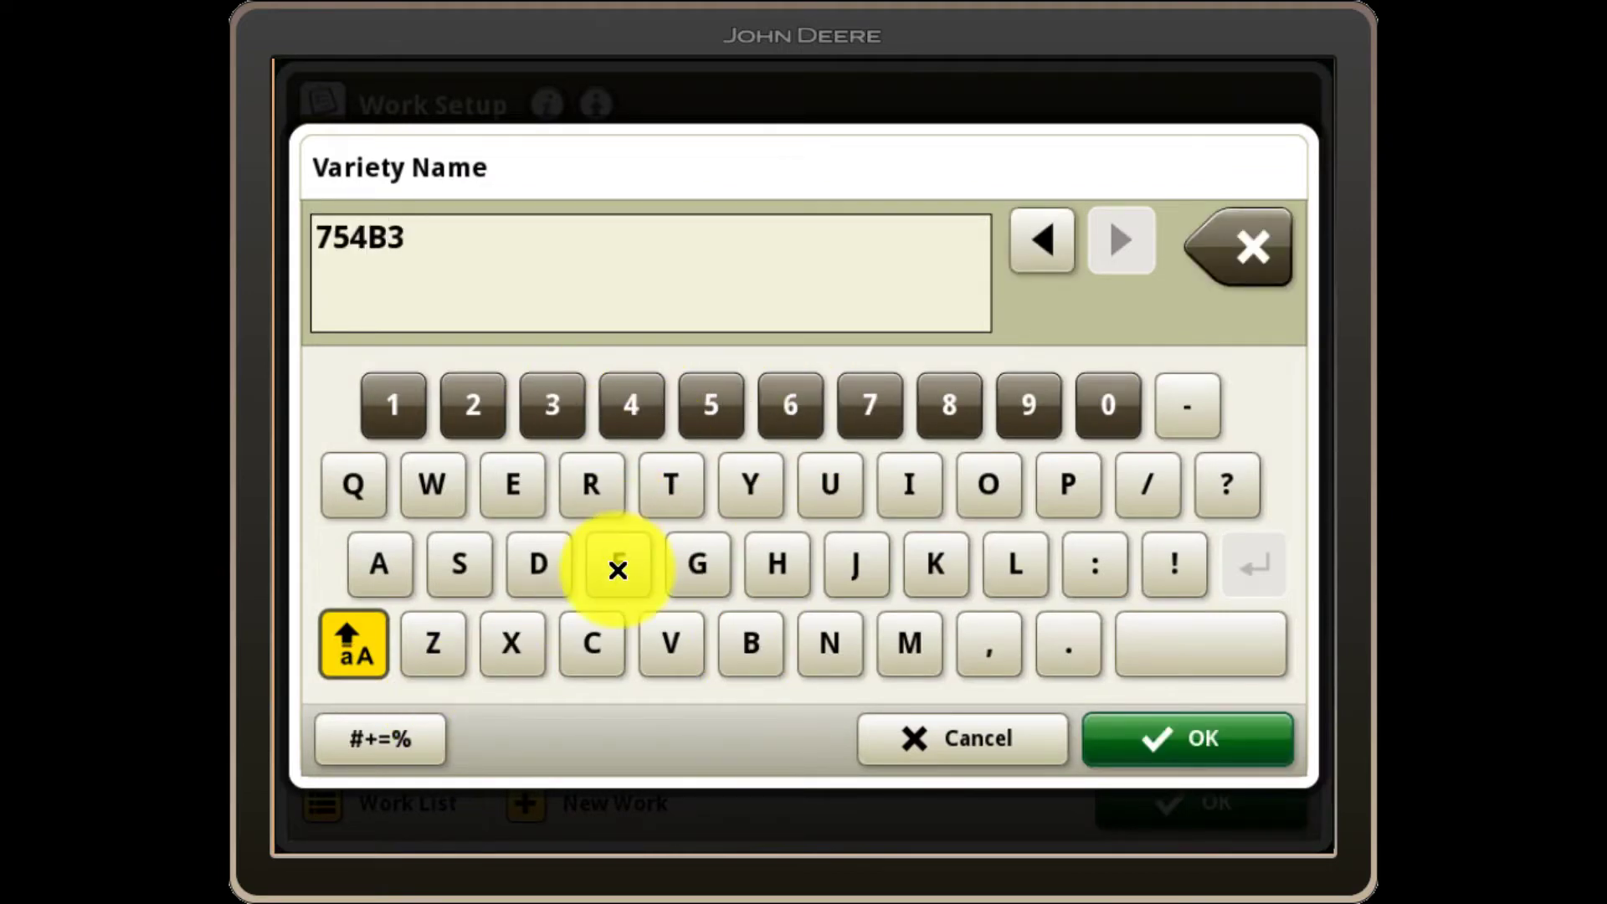
left_click(618, 570)
left_click(1144, 731)
left_click(1126, 710)
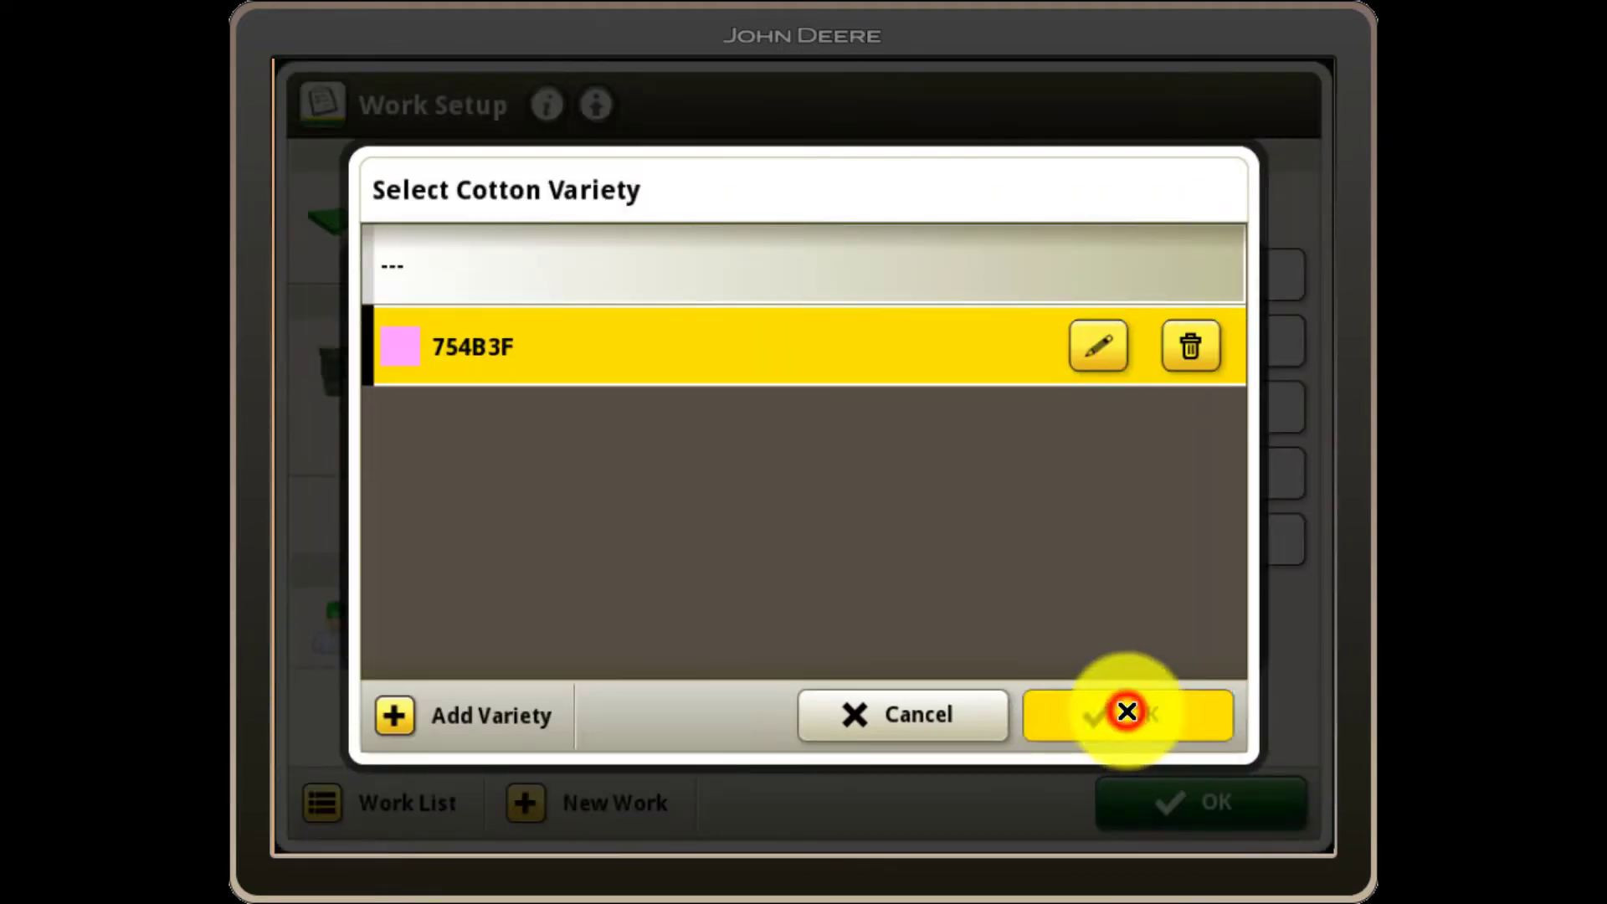
left_click(1108, 620)
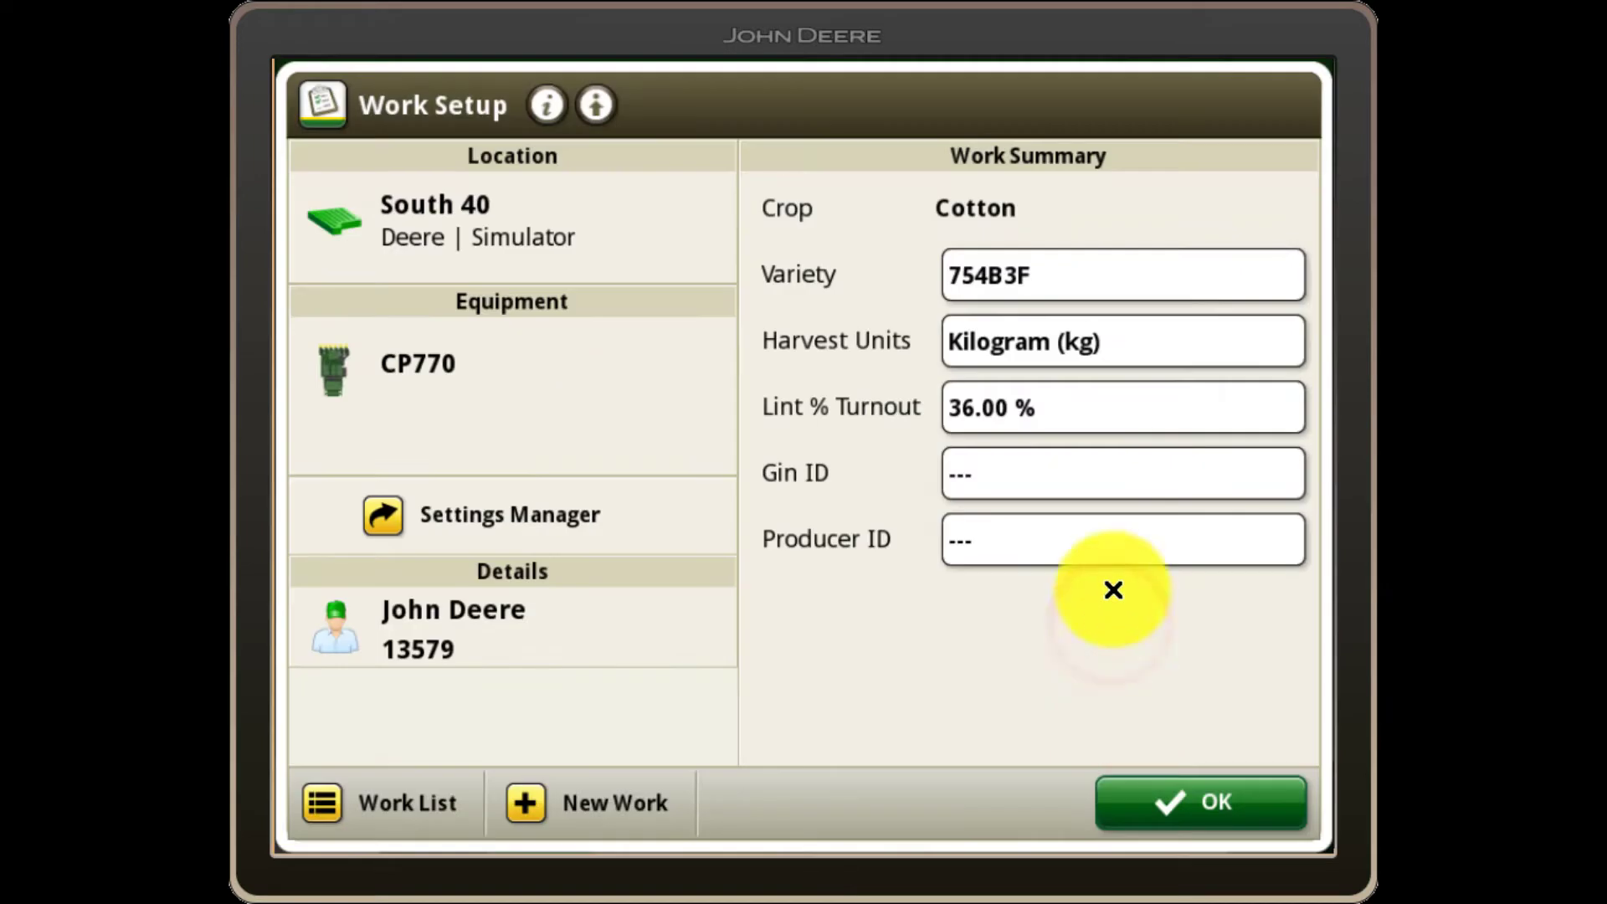
- Set harvest units to Bale and lint turnout to 38%
left_click(1130, 336)
left_click(837, 354)
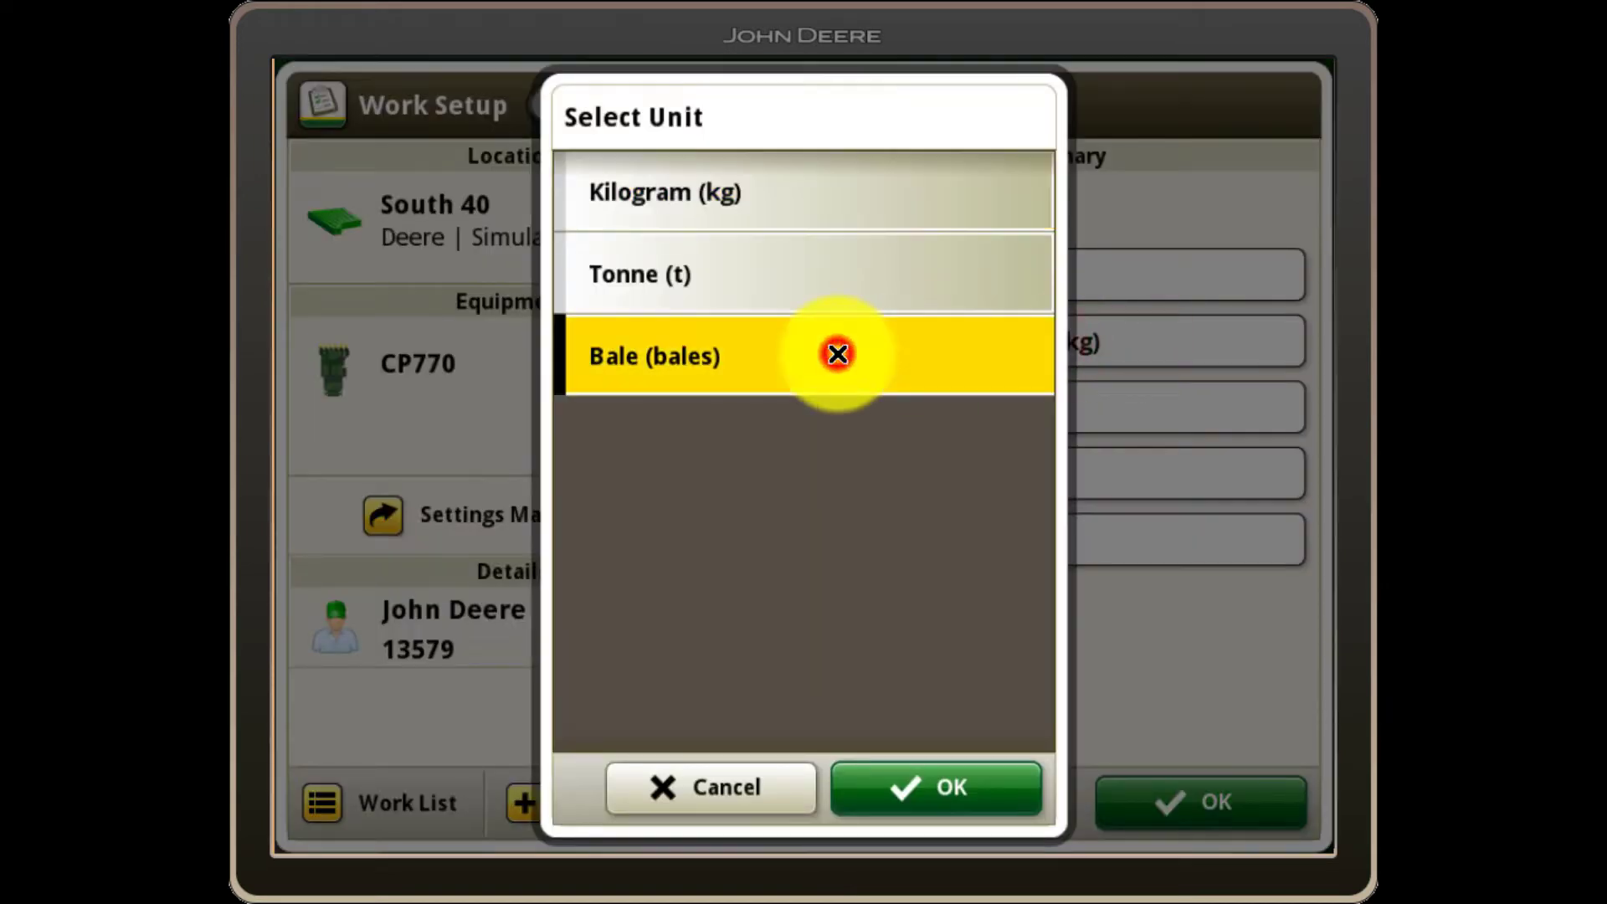
left_click(891, 784)
left_click(1074, 409)
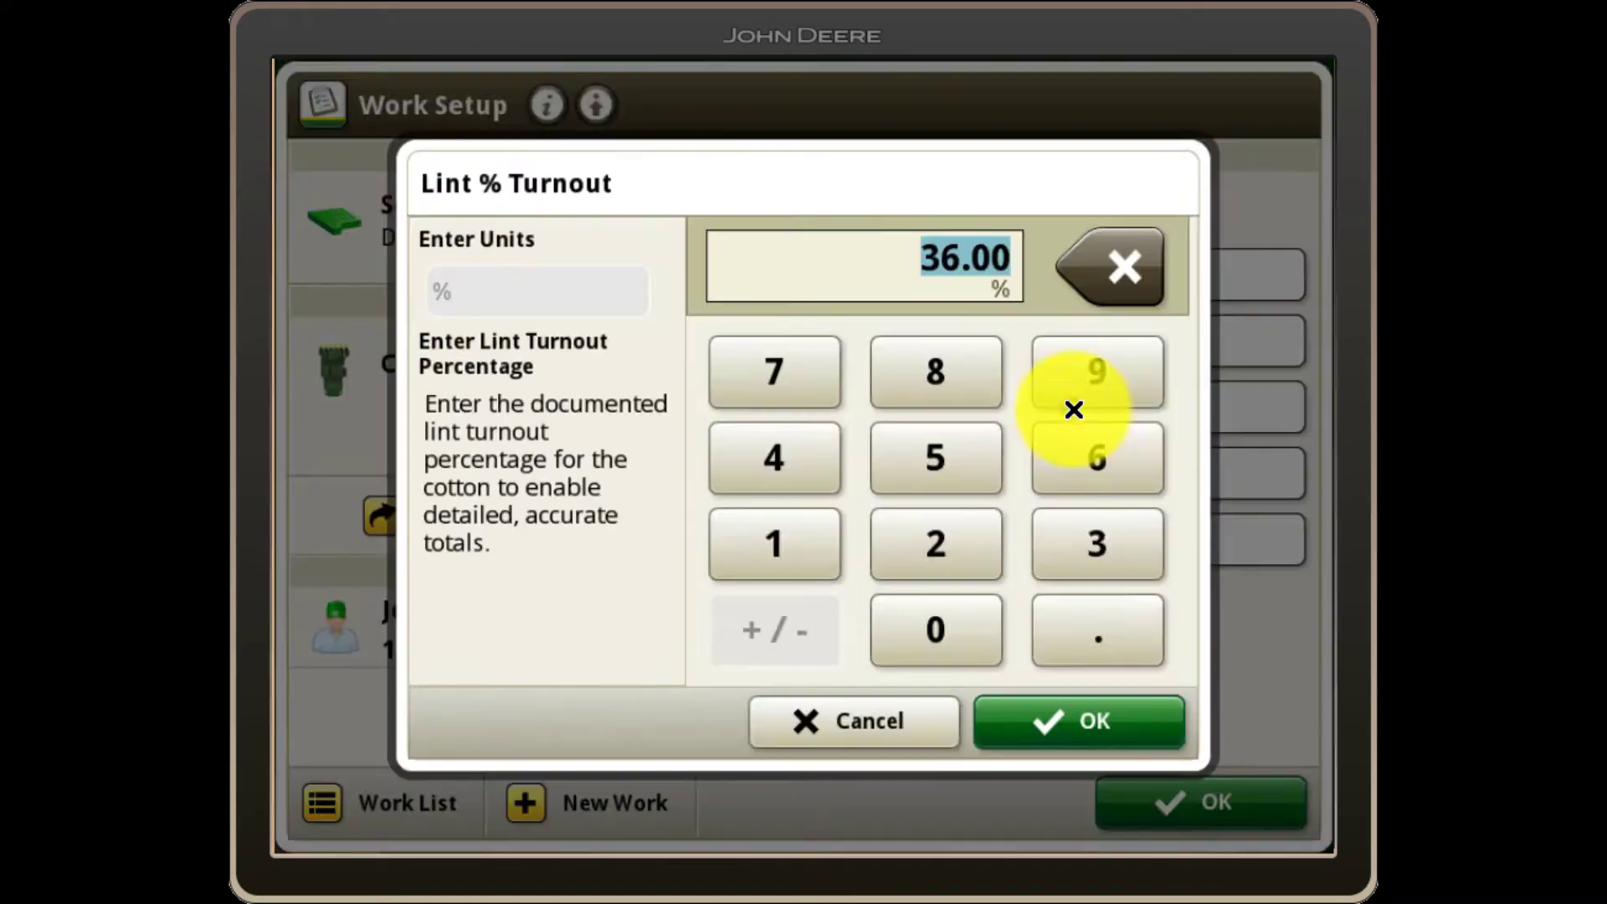
left_click(1080, 540)
left_click(951, 384)
left_click(1095, 720)
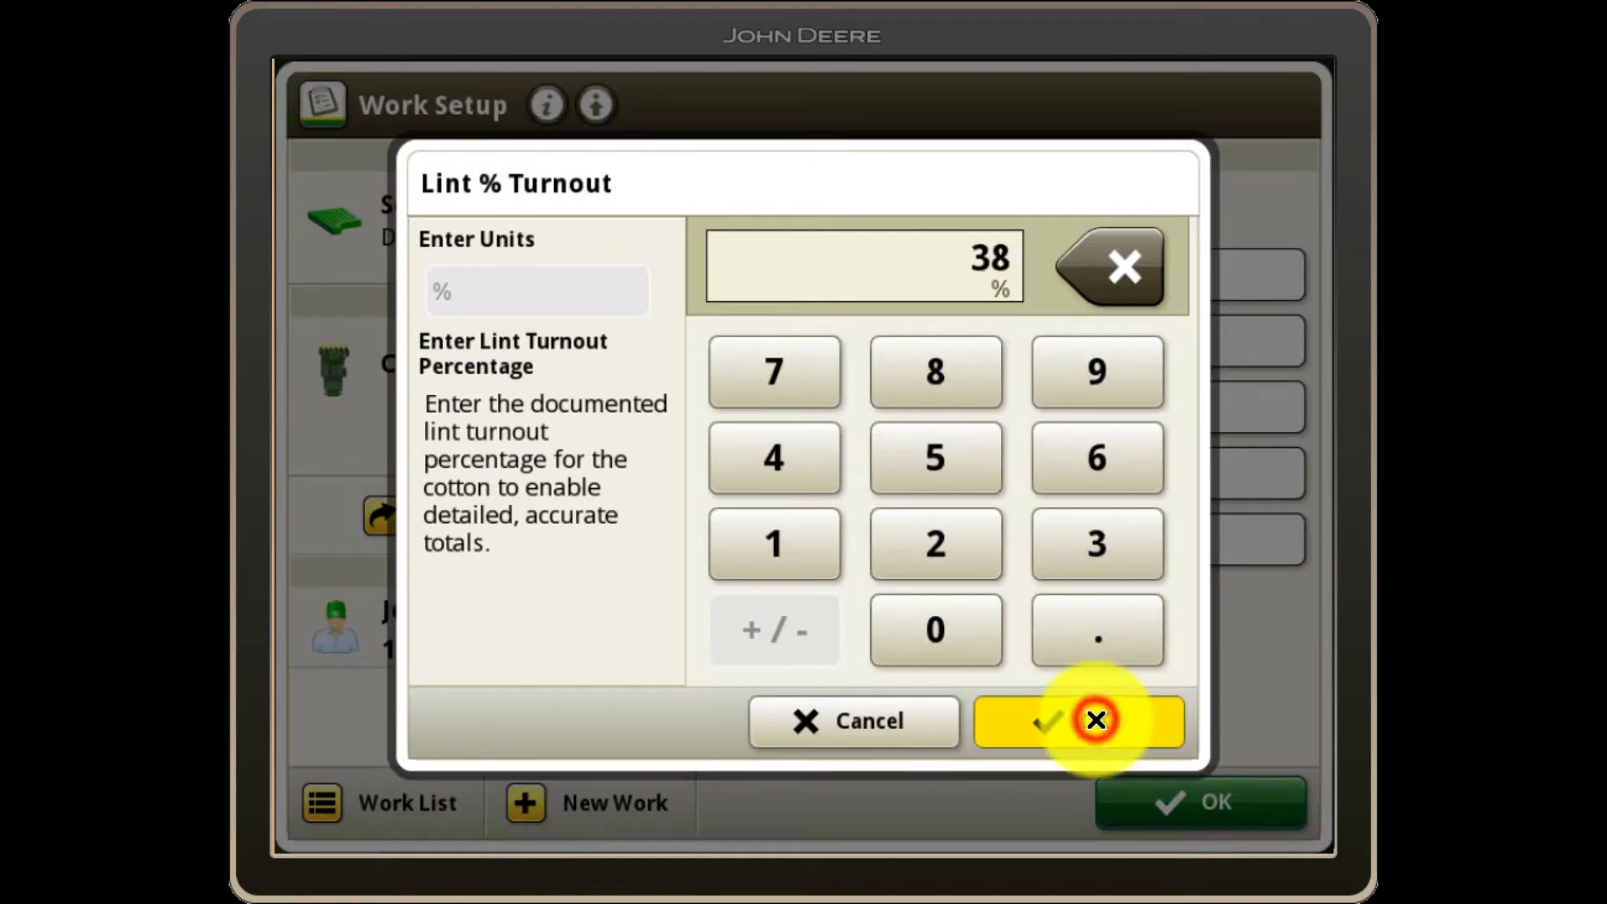
- Add a new gin ID to the work setup
left_click(1069, 477)
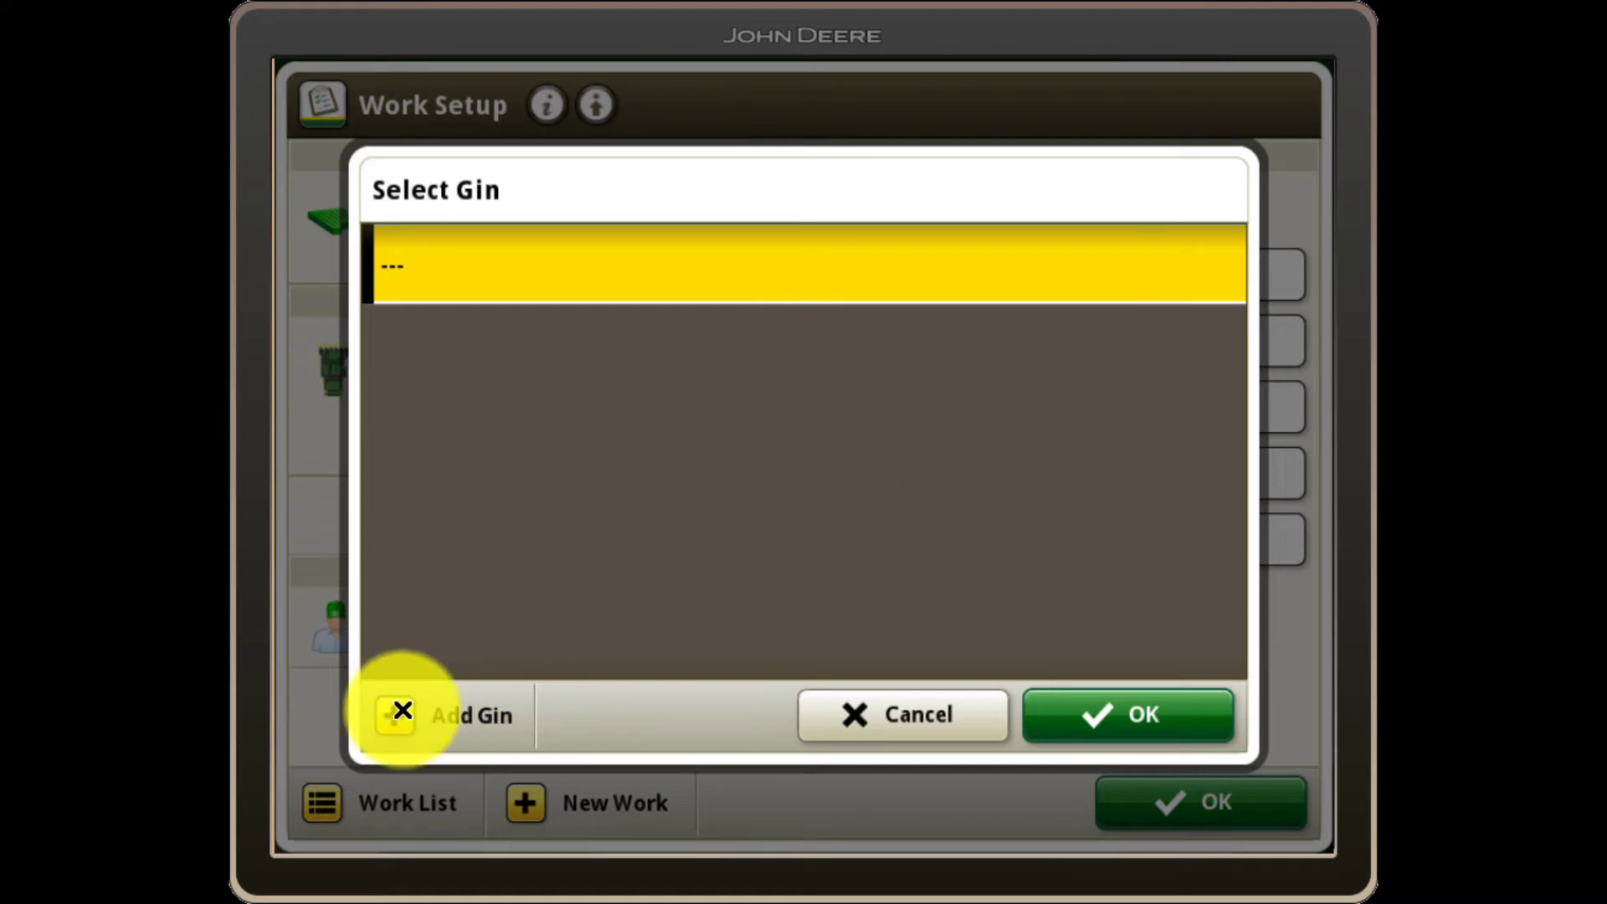
left_click(405, 711)
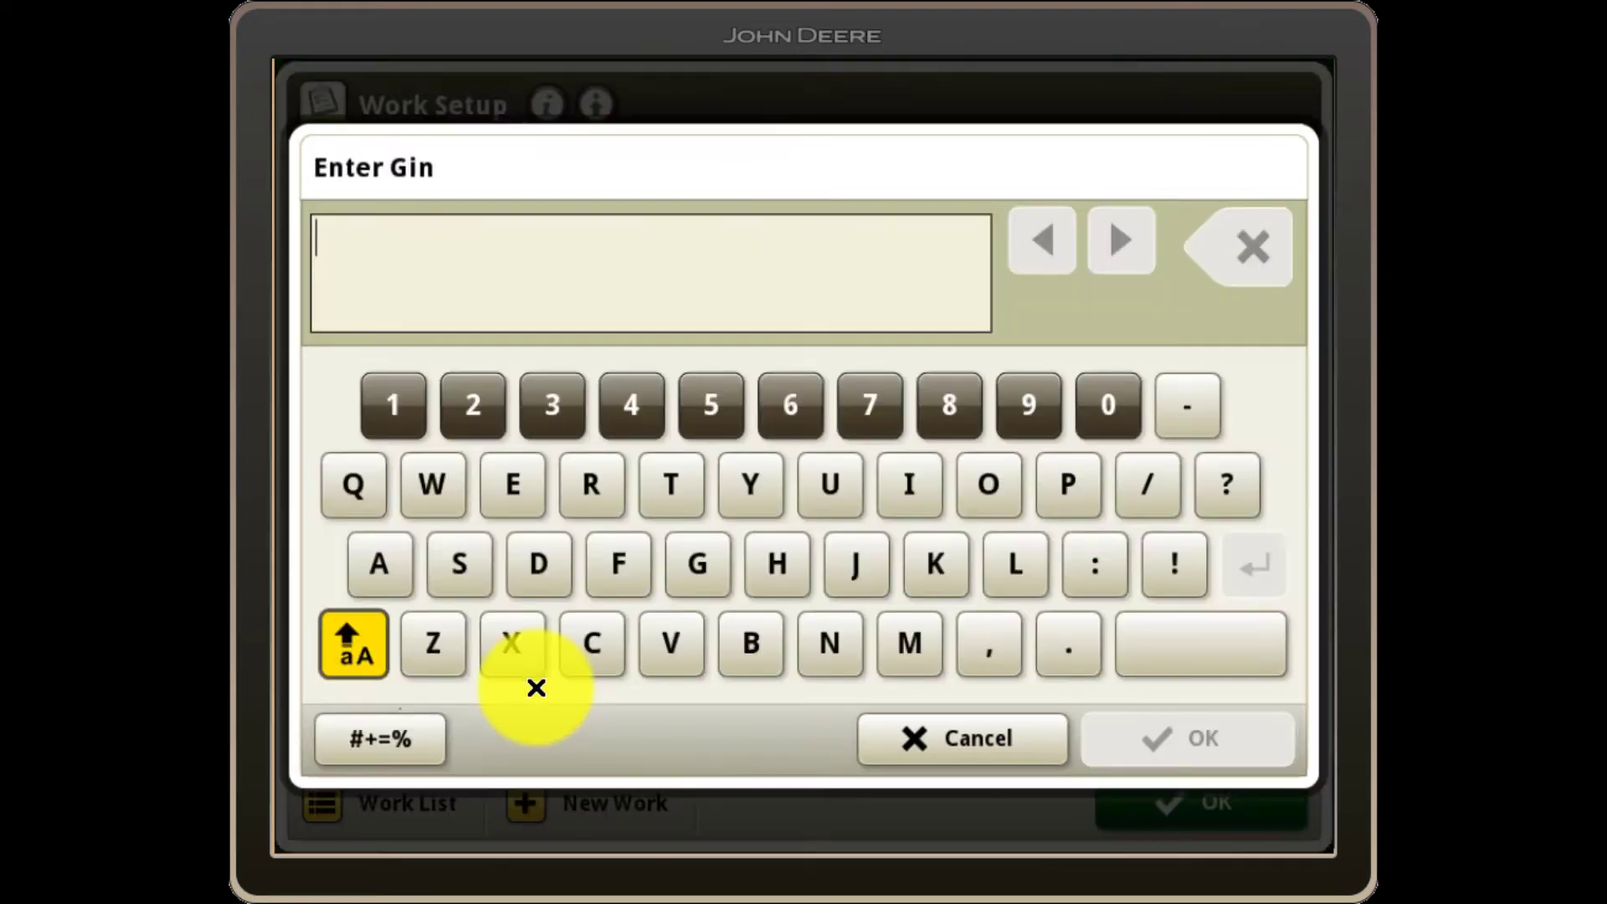
left_click(473, 405)
left_click(552, 405)
left_click(630, 405)
left_click(1188, 738)
left_click(1142, 714)
- Add and select a new producer ID, save the work setup and open AutoTrac guidance
left_click(1083, 545)
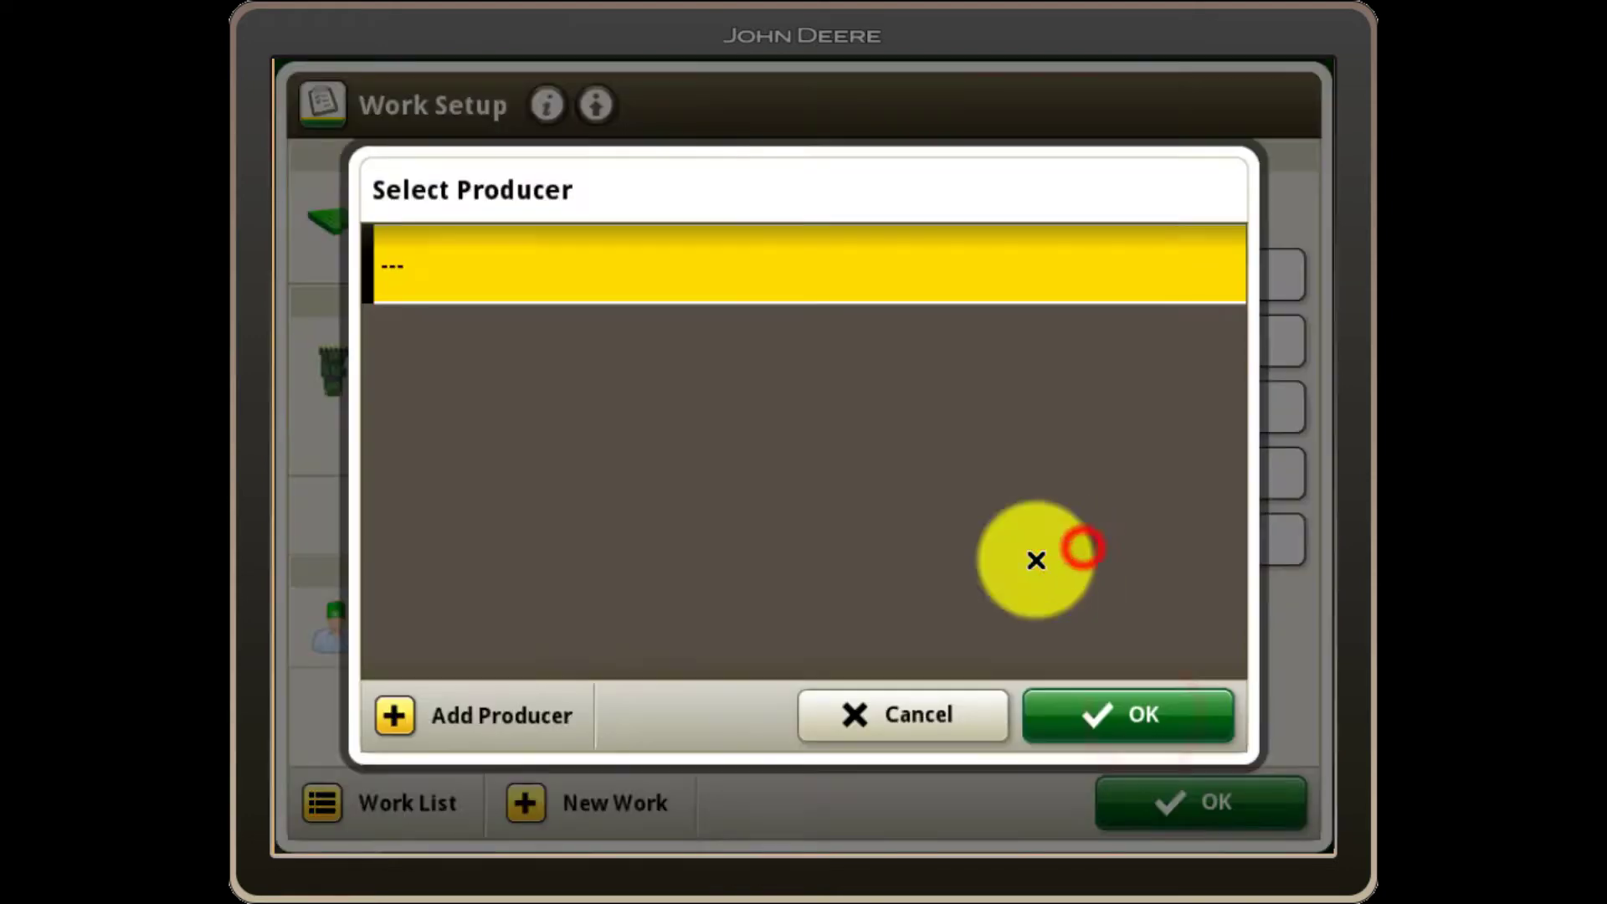
left_click(417, 717)
left_click(710, 405)
left_click(790, 405)
left_click(870, 405)
left_click(949, 405)
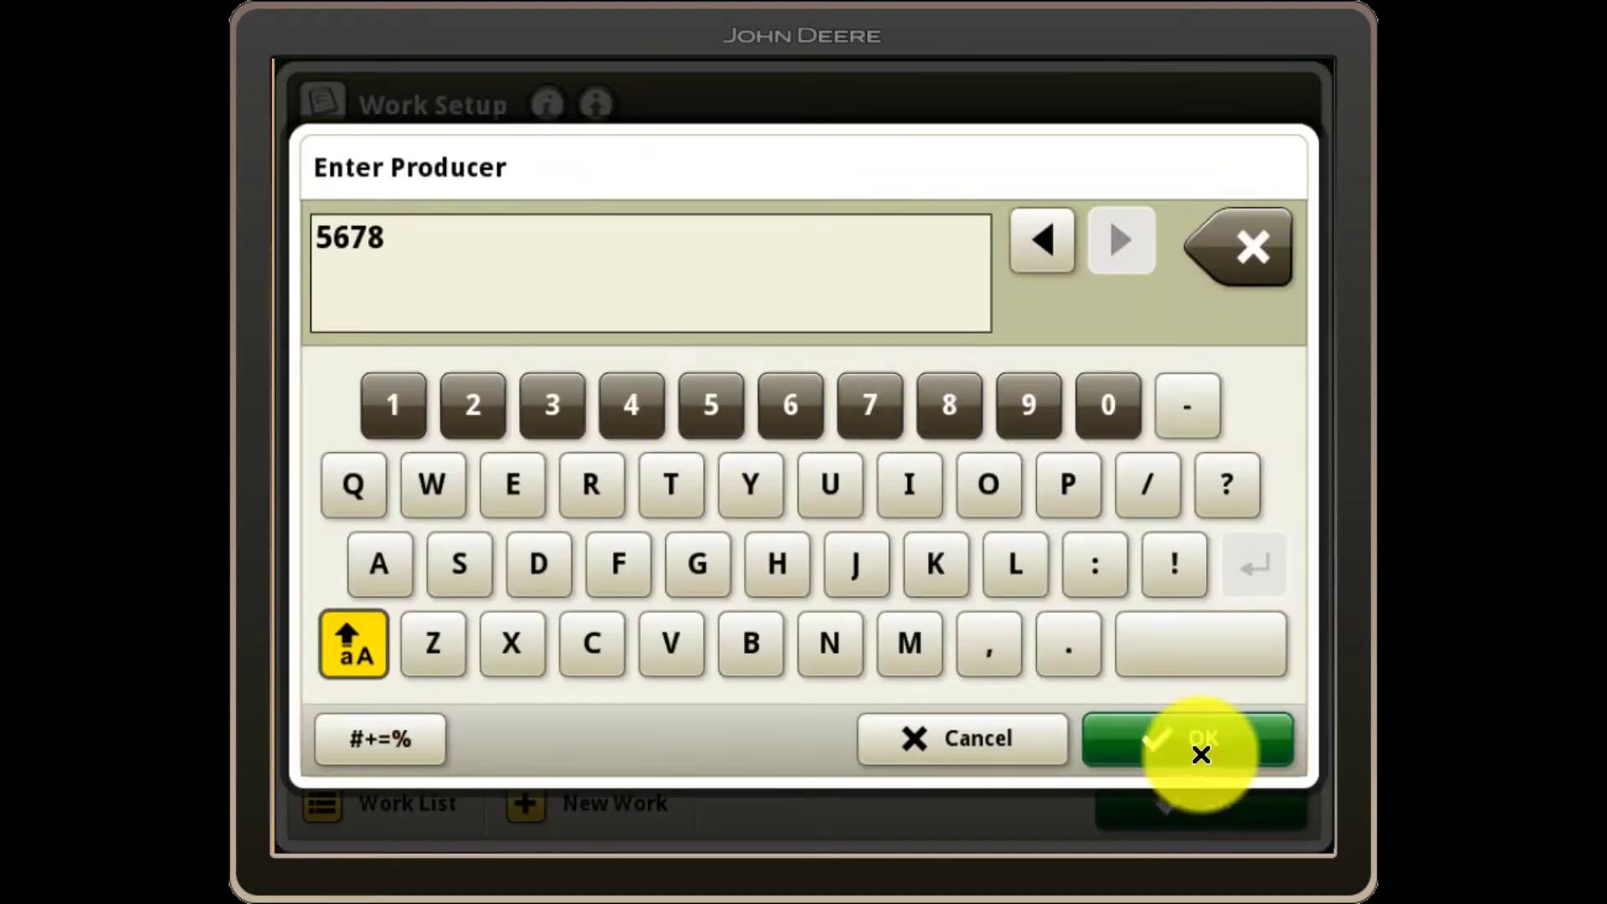
left_click(1188, 738)
left_click(1171, 701)
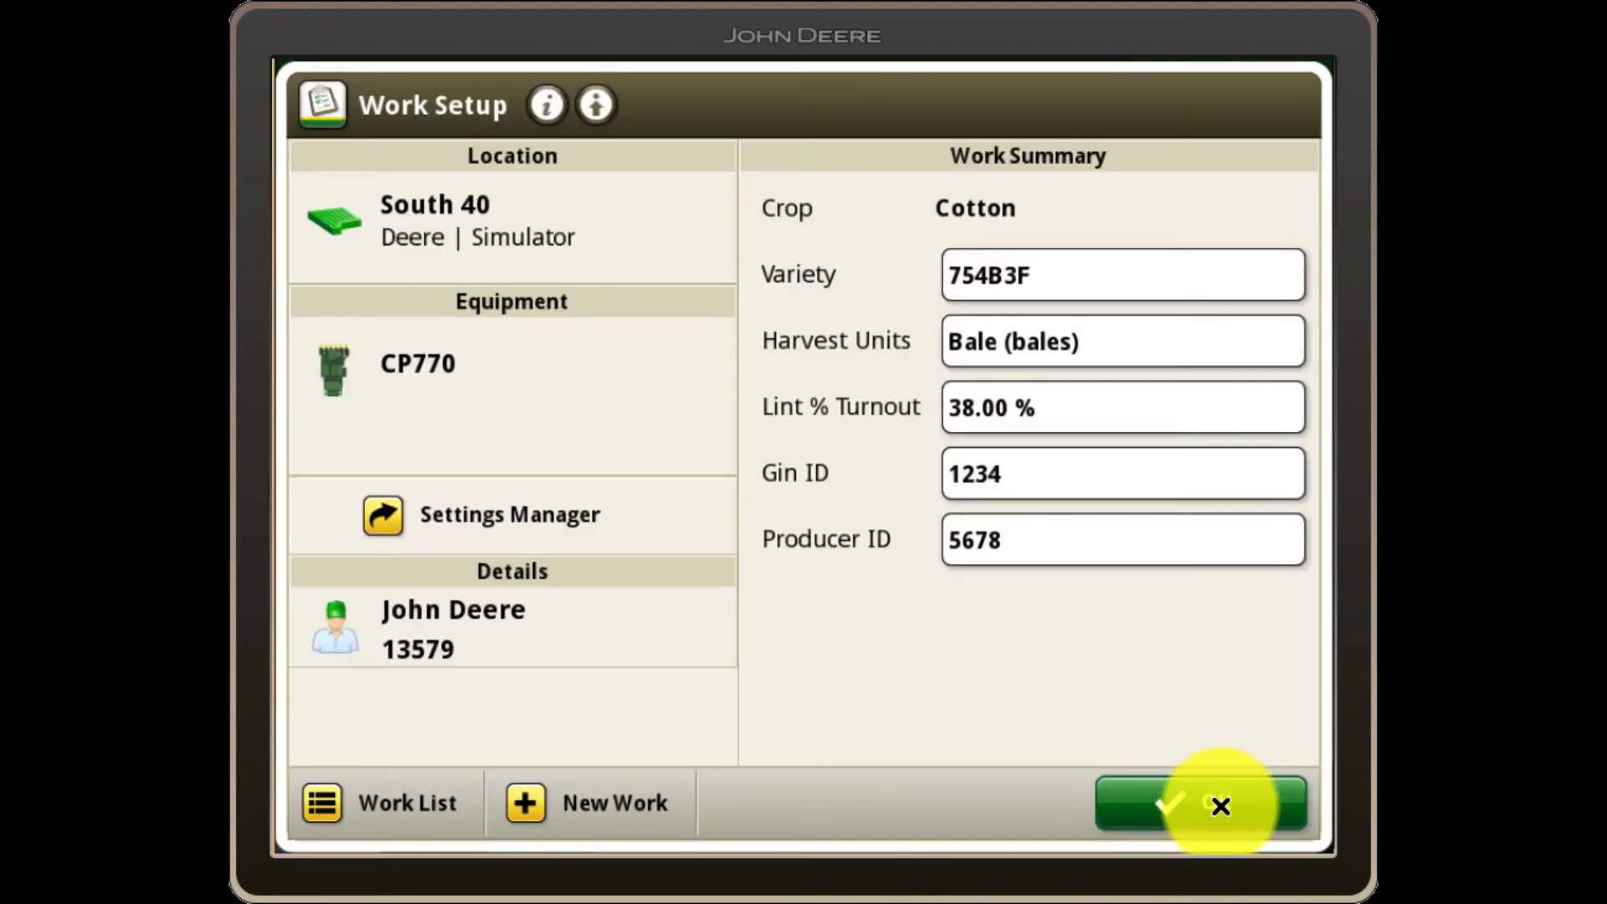
left_click(1220, 805)
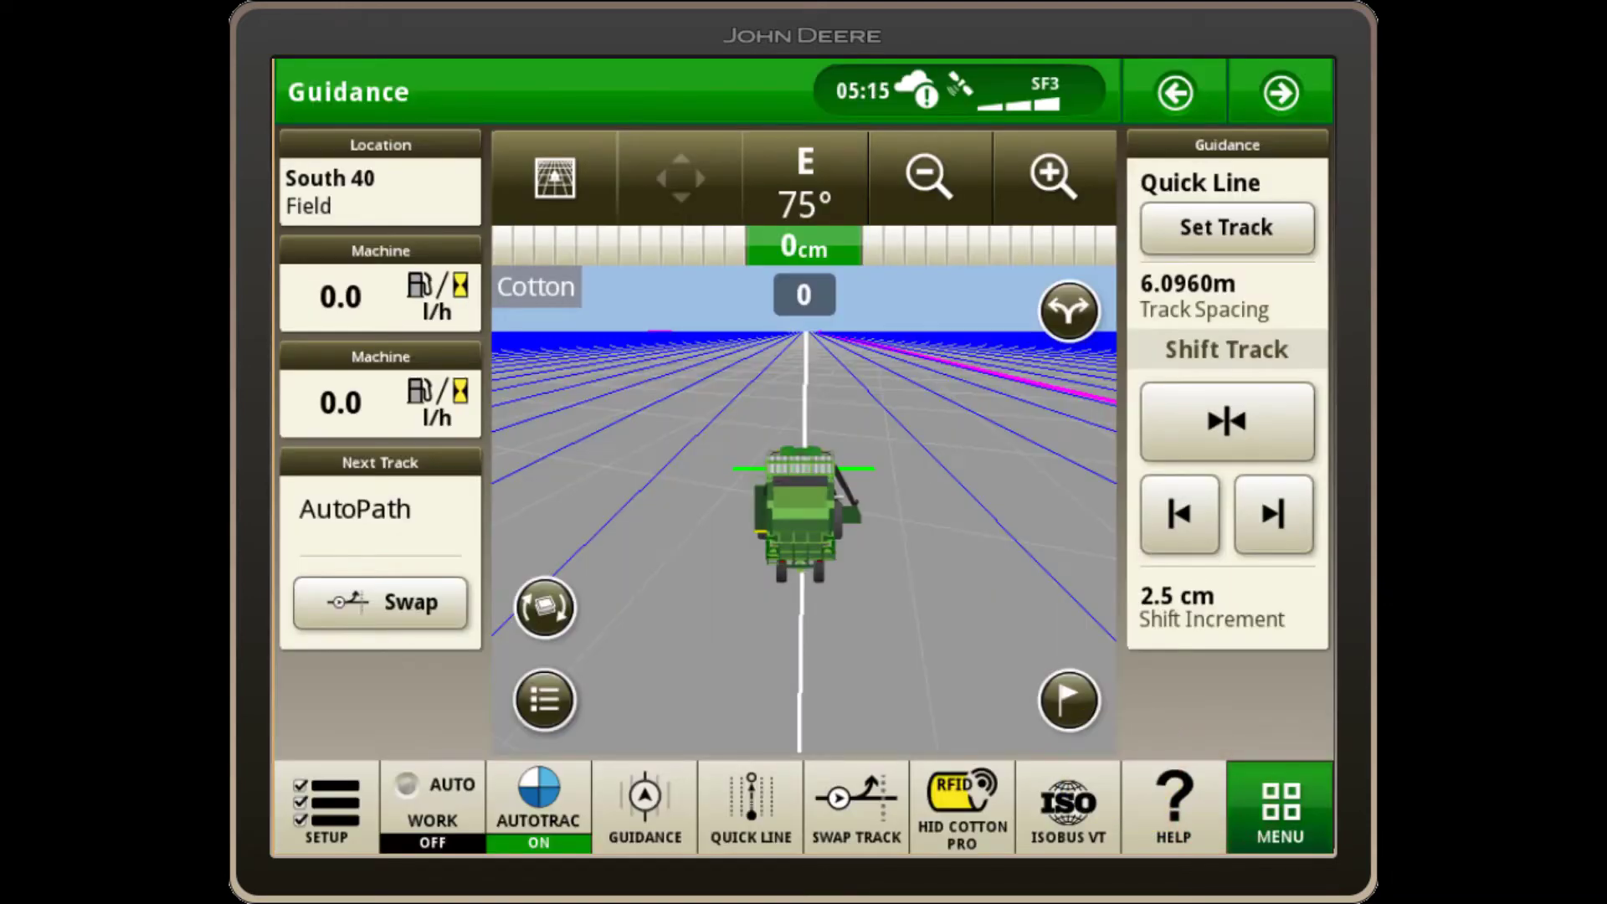
left_click(620, 793)
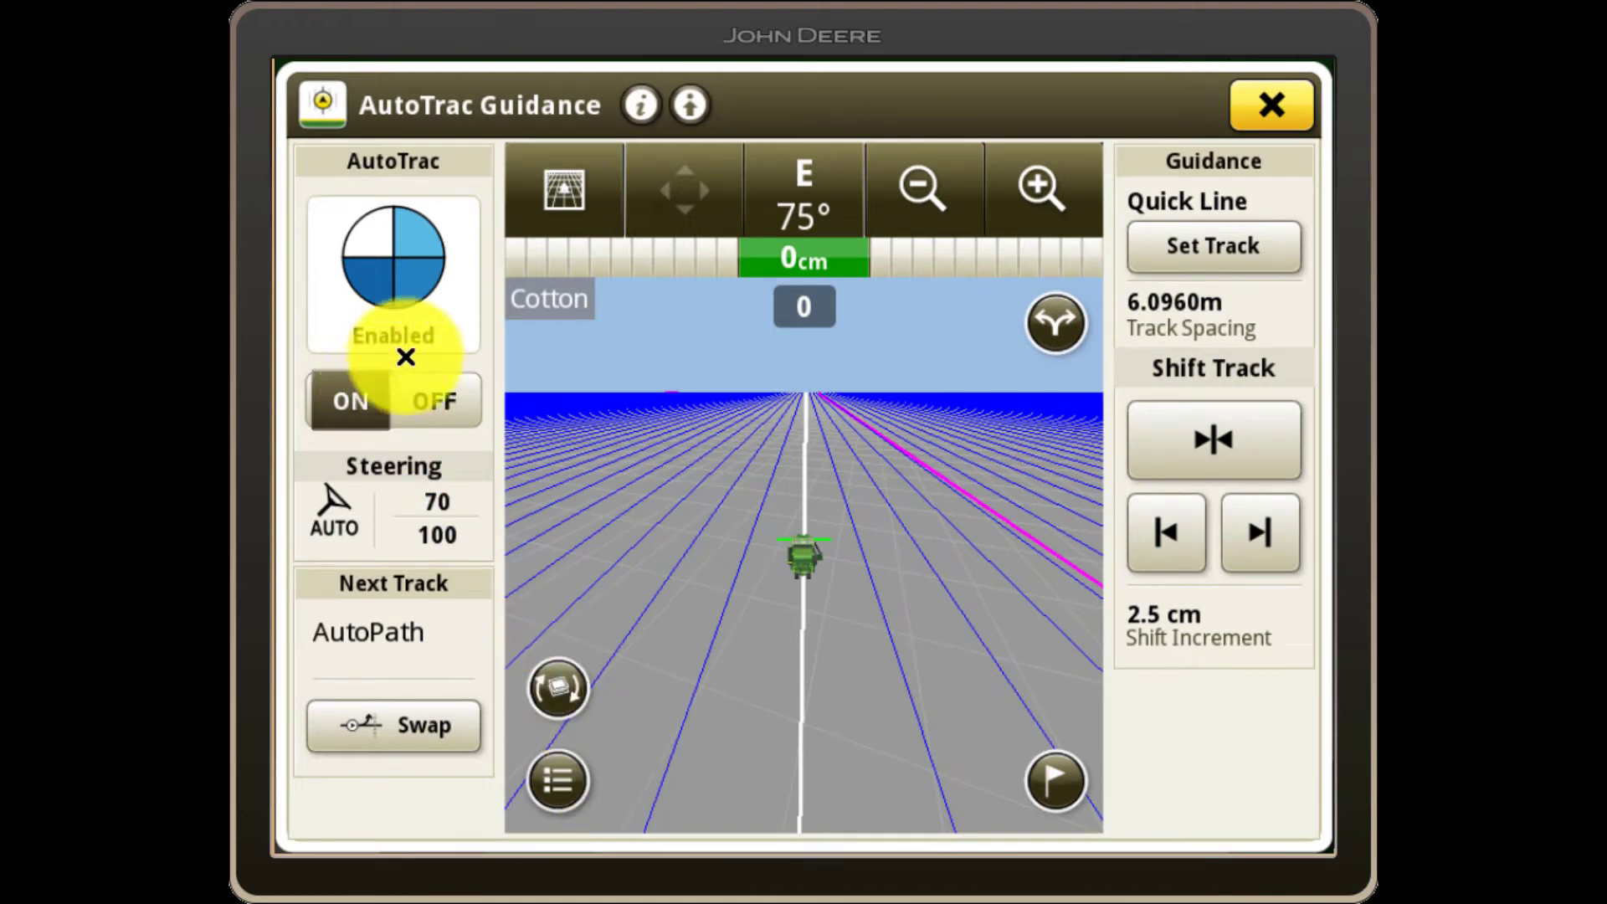
- Switch RowSense ON in guidance Information & Settings and return to the Guidance run page
left_click(695, 103)
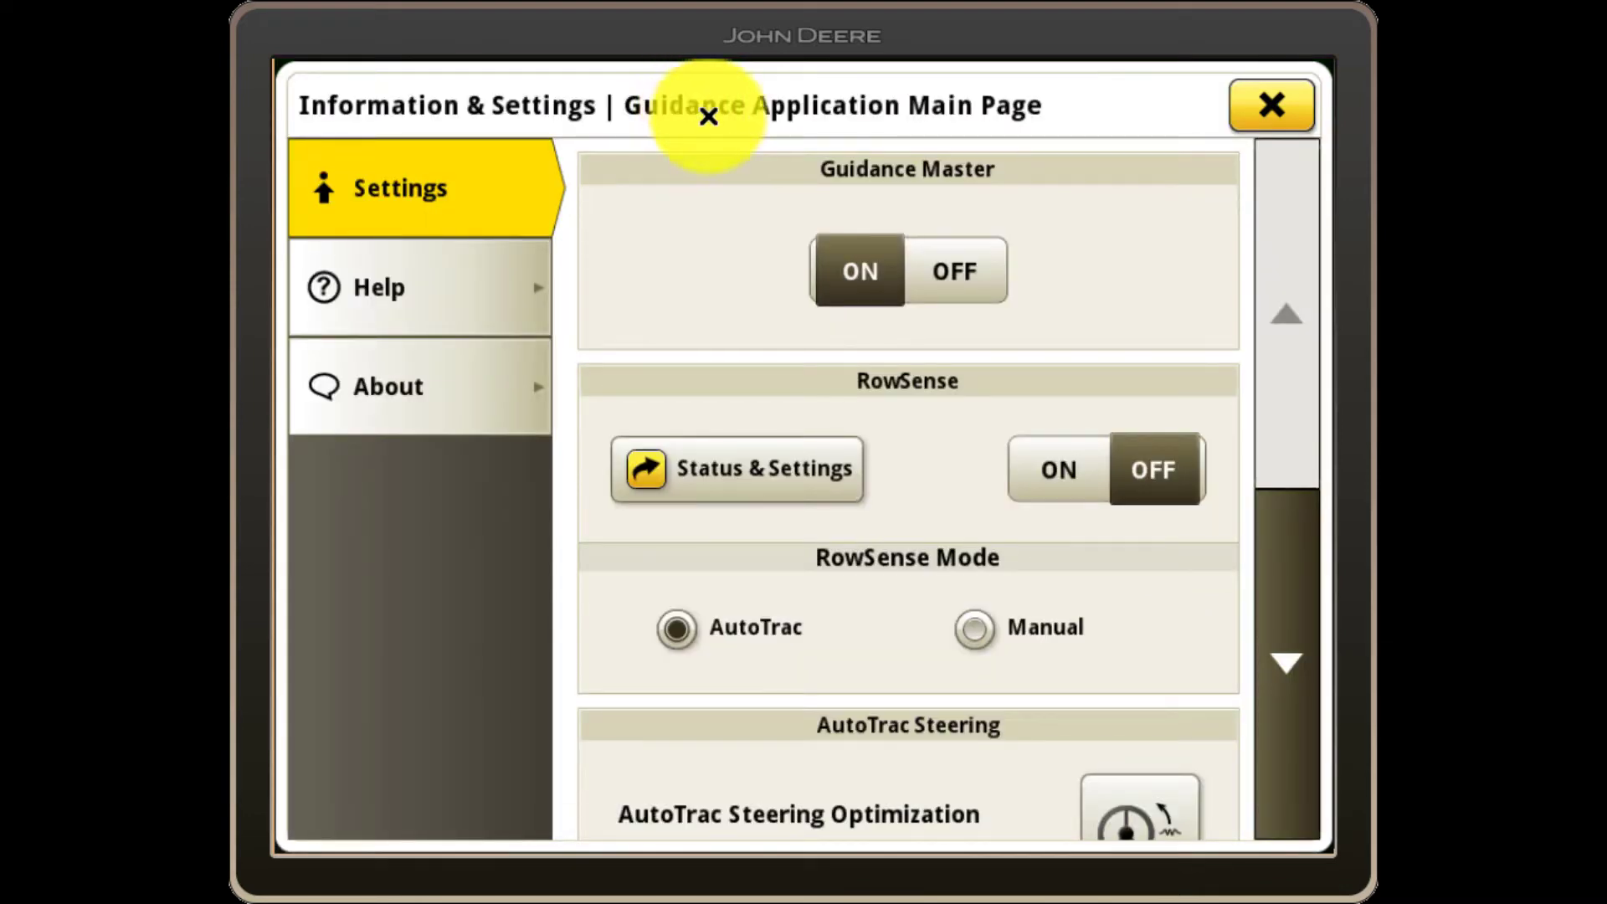
left_click(1057, 472)
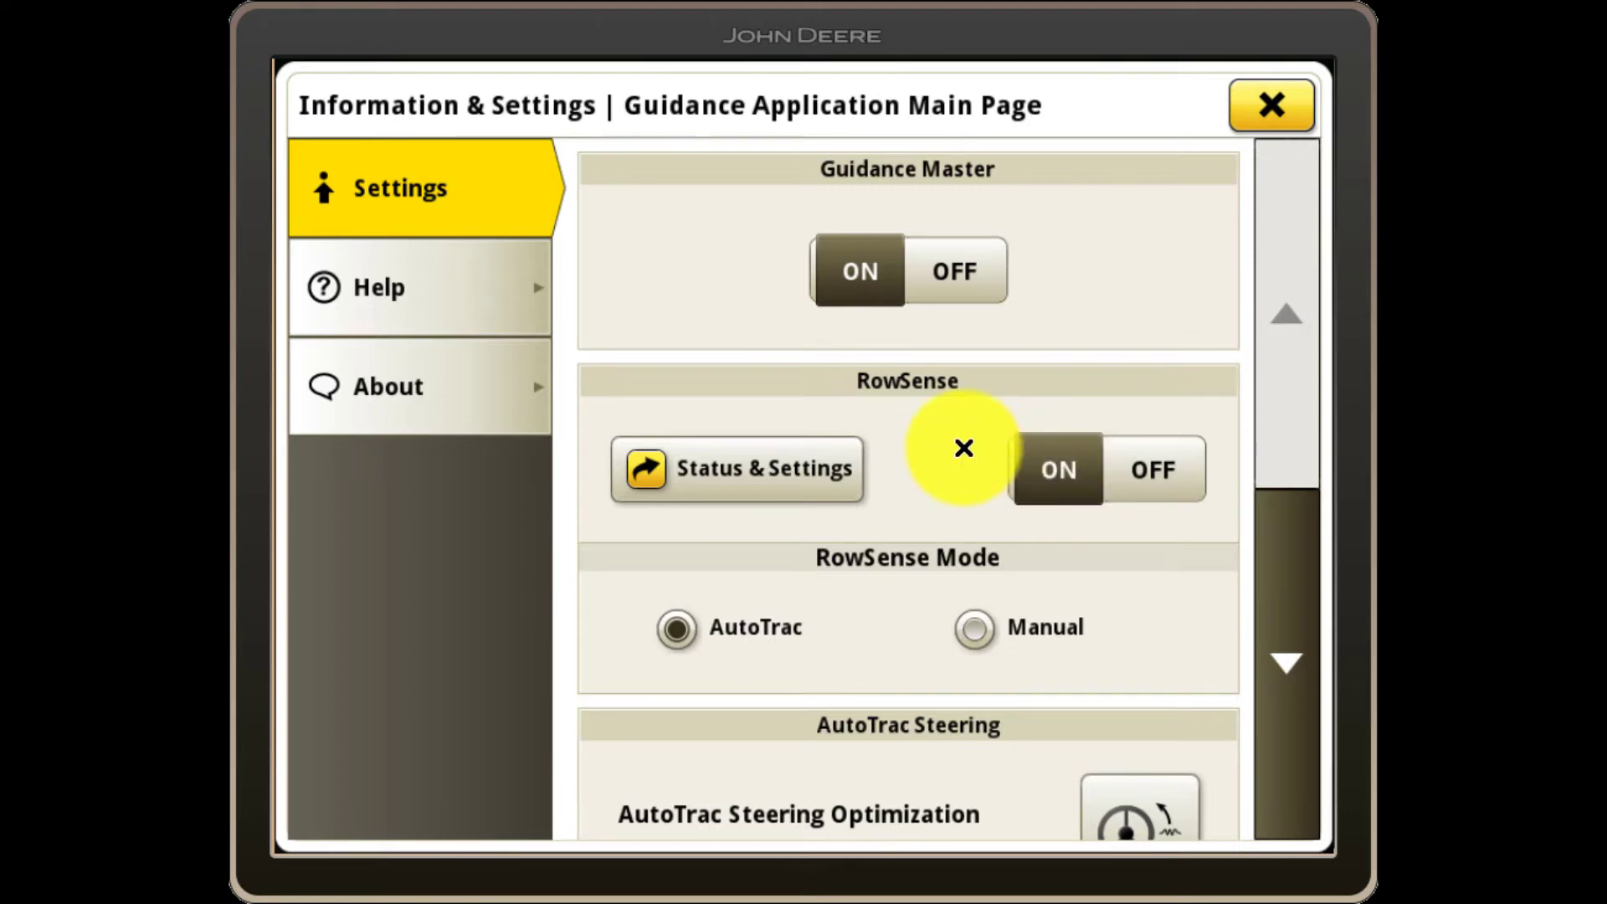
left_click(1271, 104)
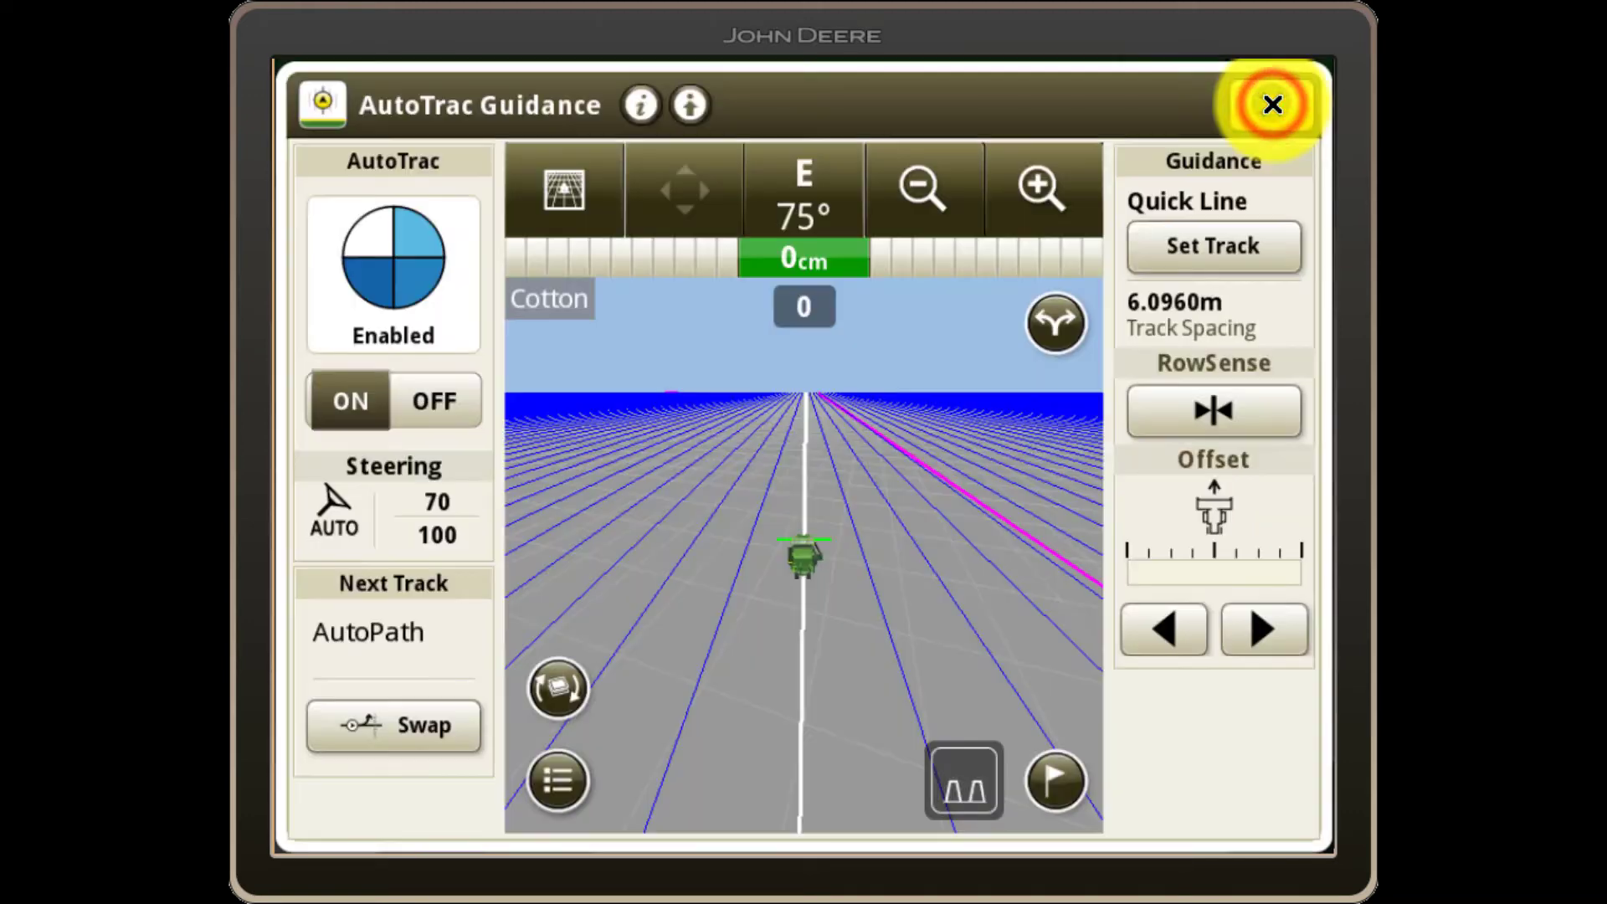
left_click(1272, 105)
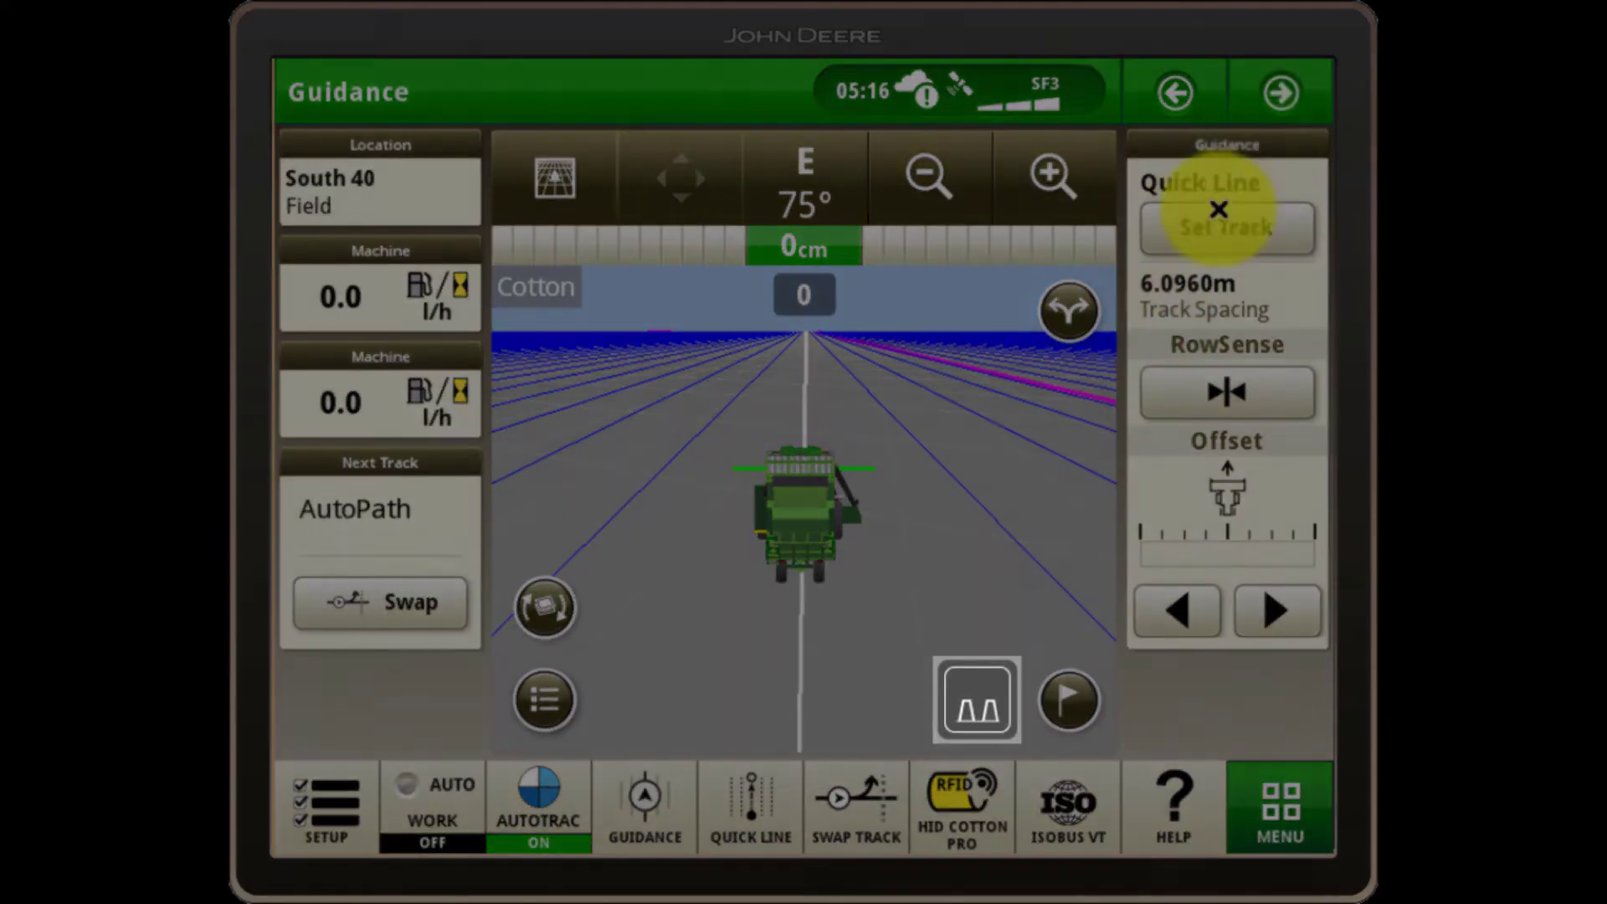
left_click(974, 690)
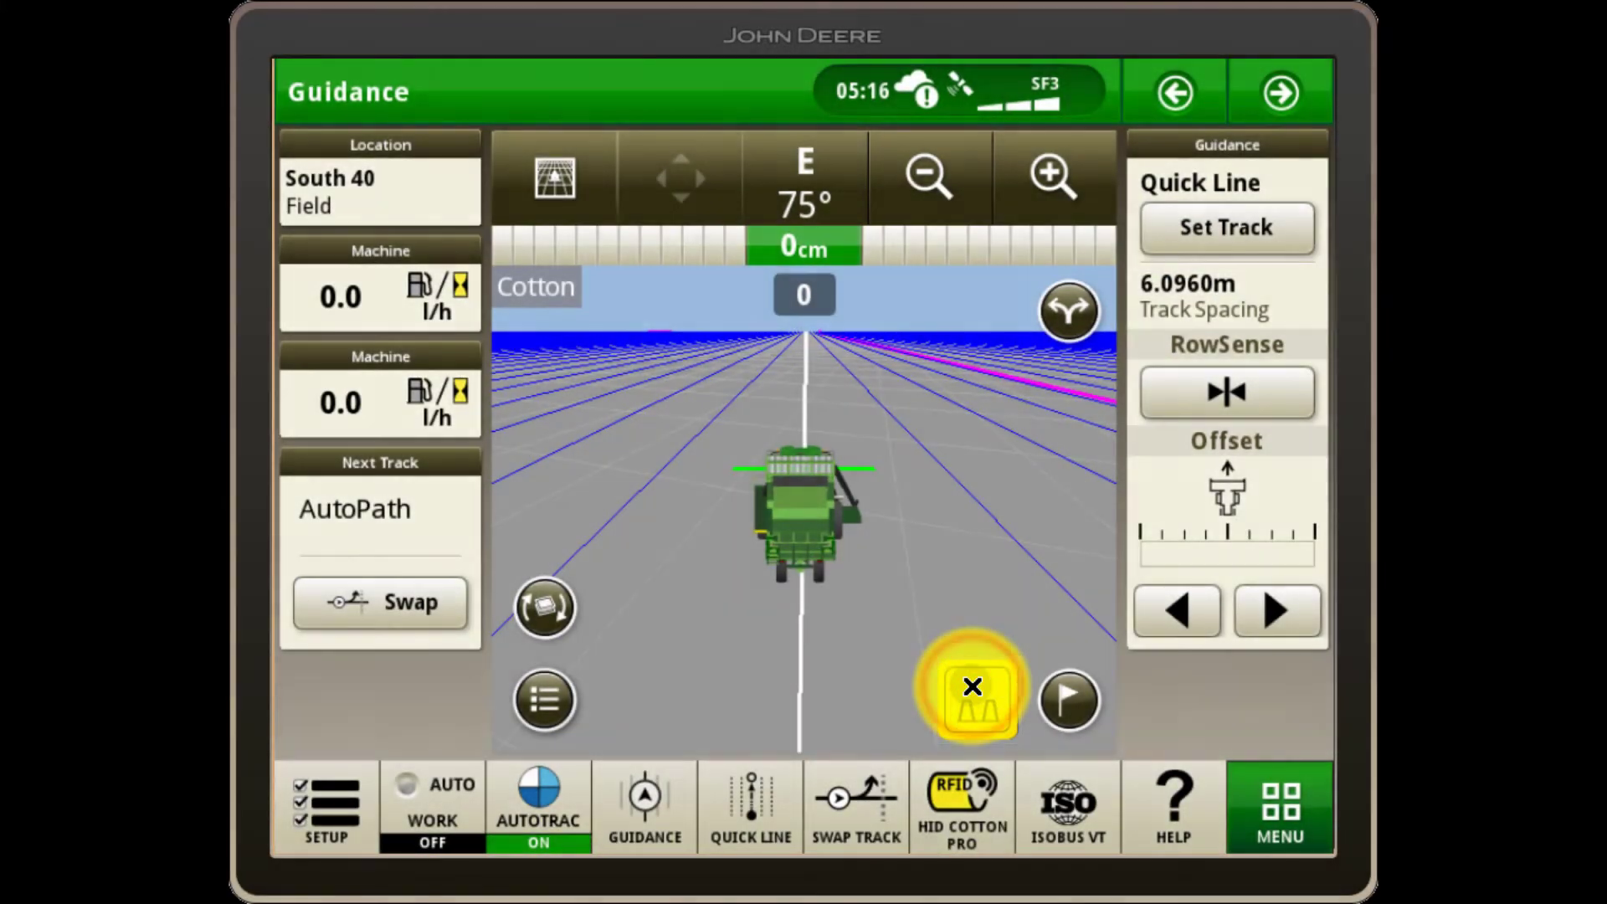
- View RowSense status help, then shift the sensor offset to +5, +10 and back left
left_click(972, 688)
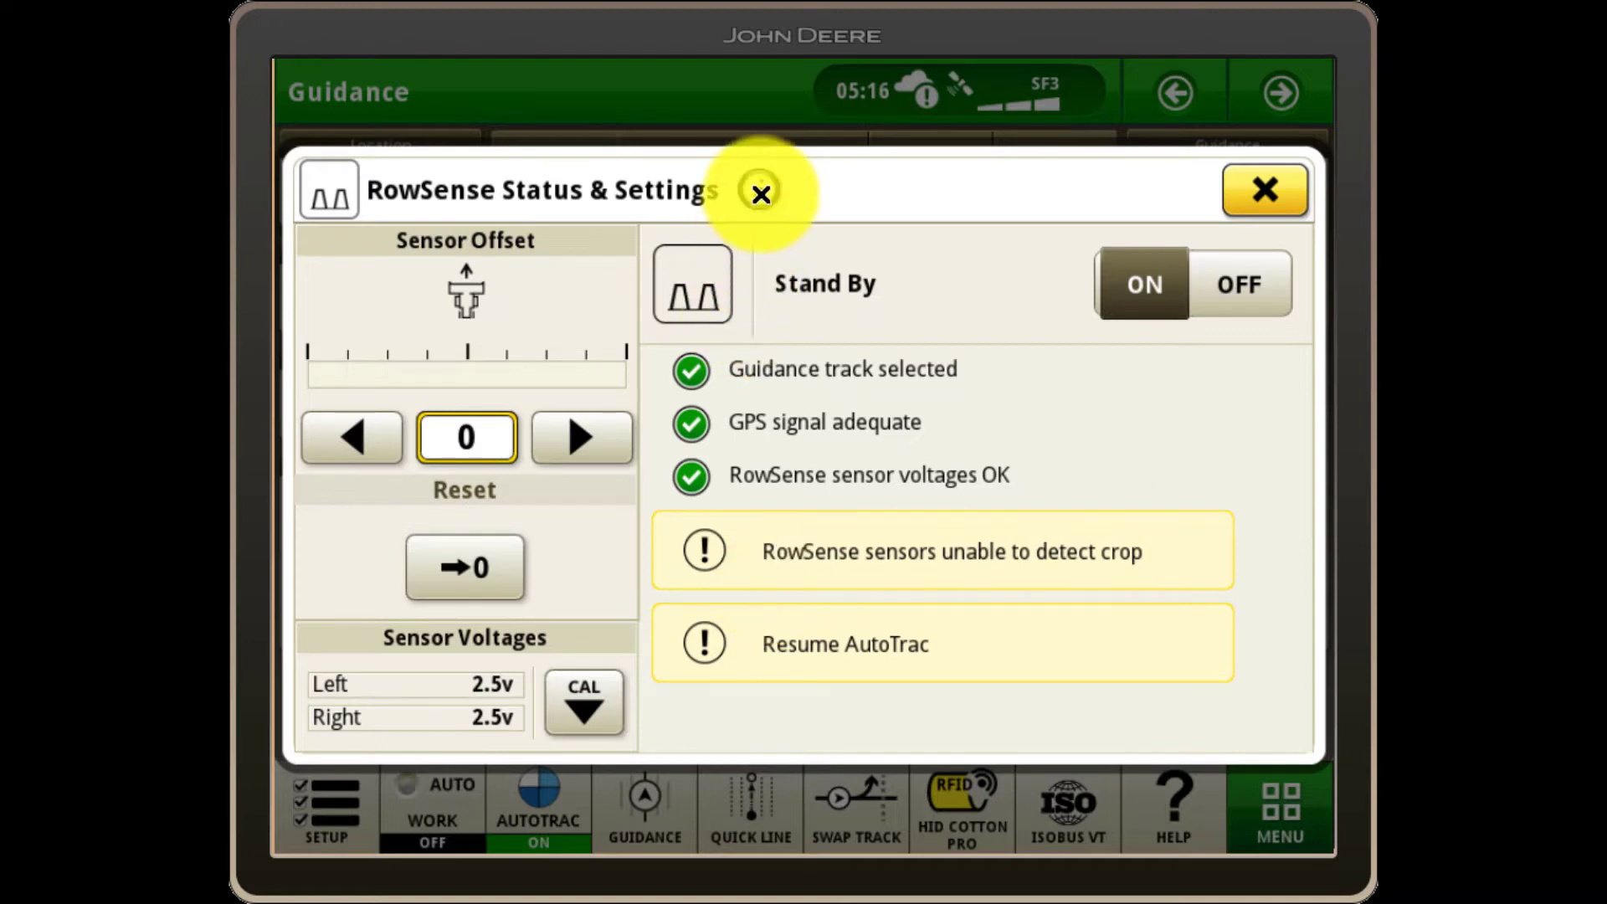
left_click(761, 193)
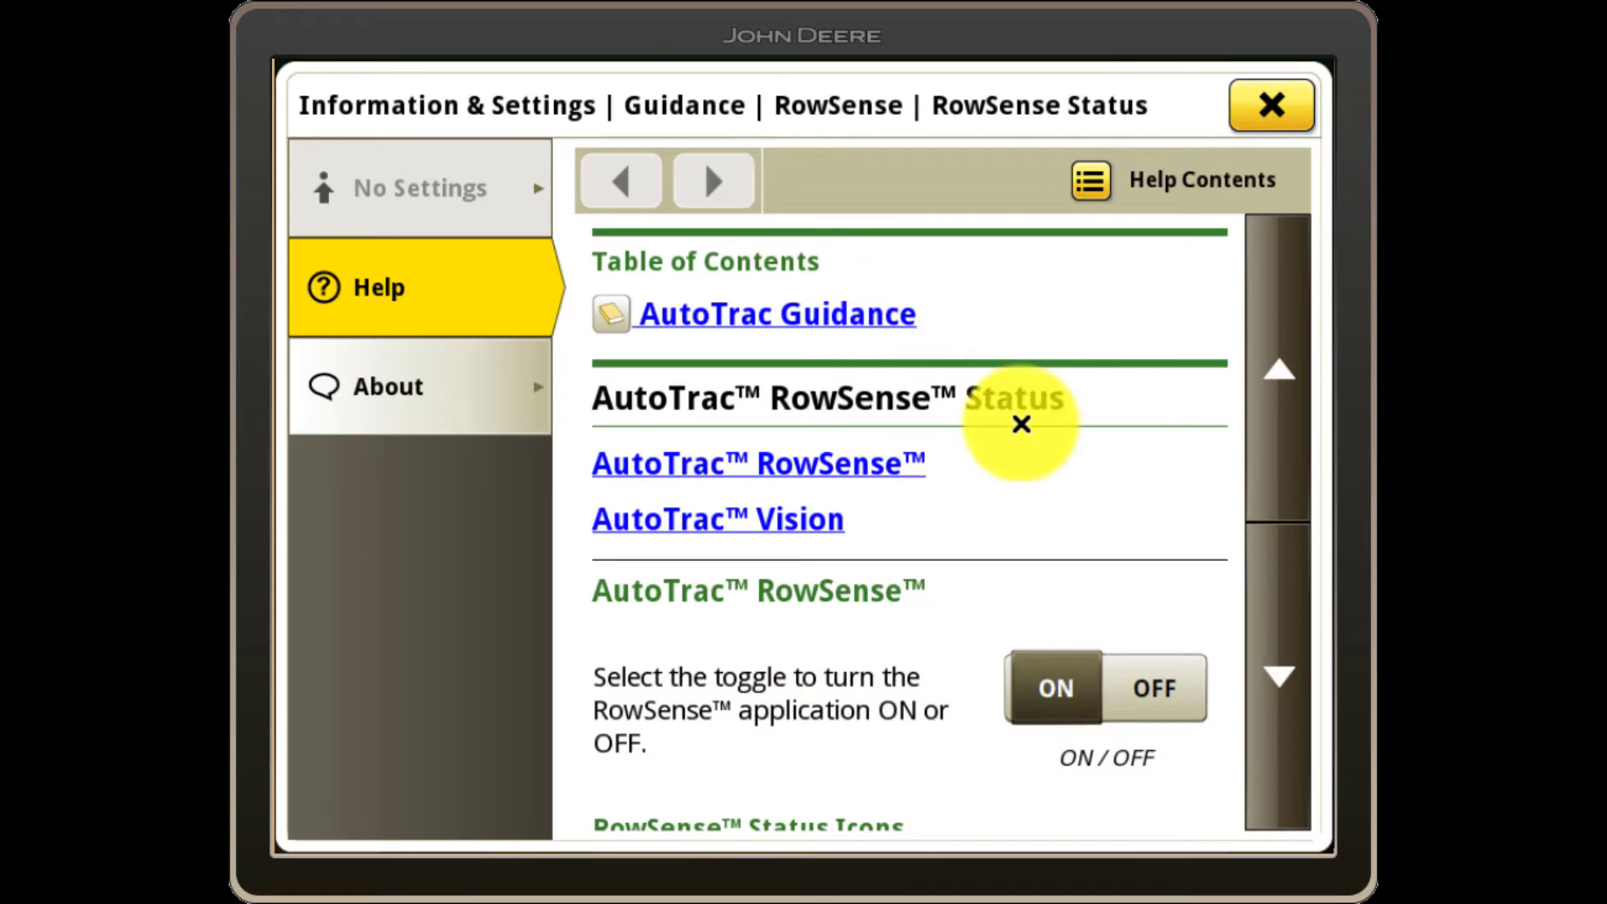
left_click(1287, 650)
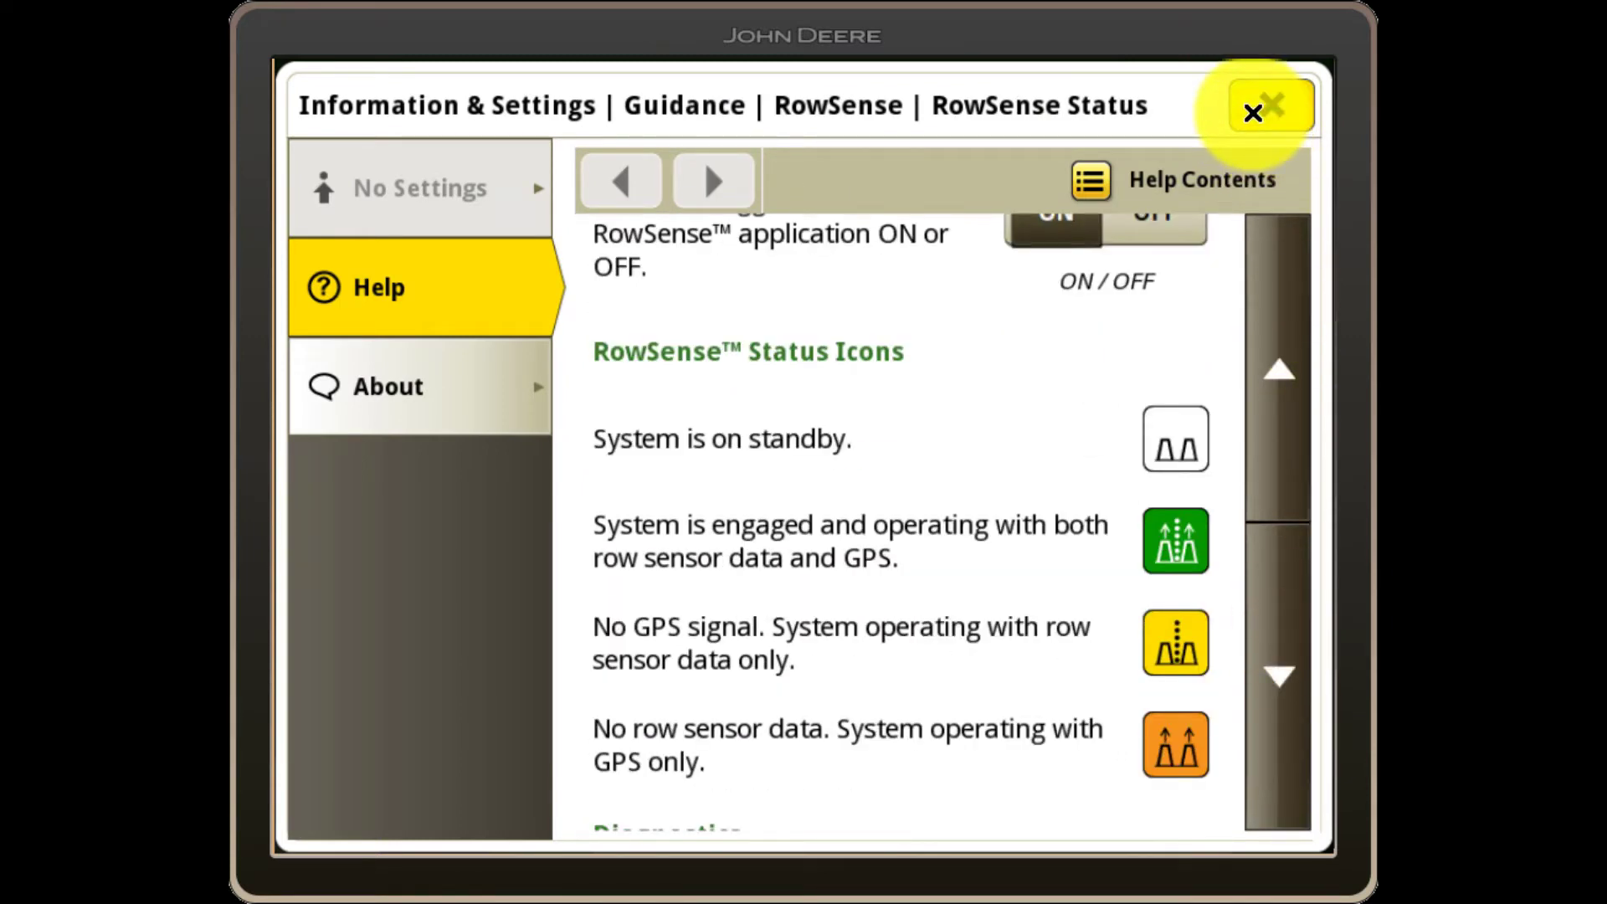
left_click(1262, 107)
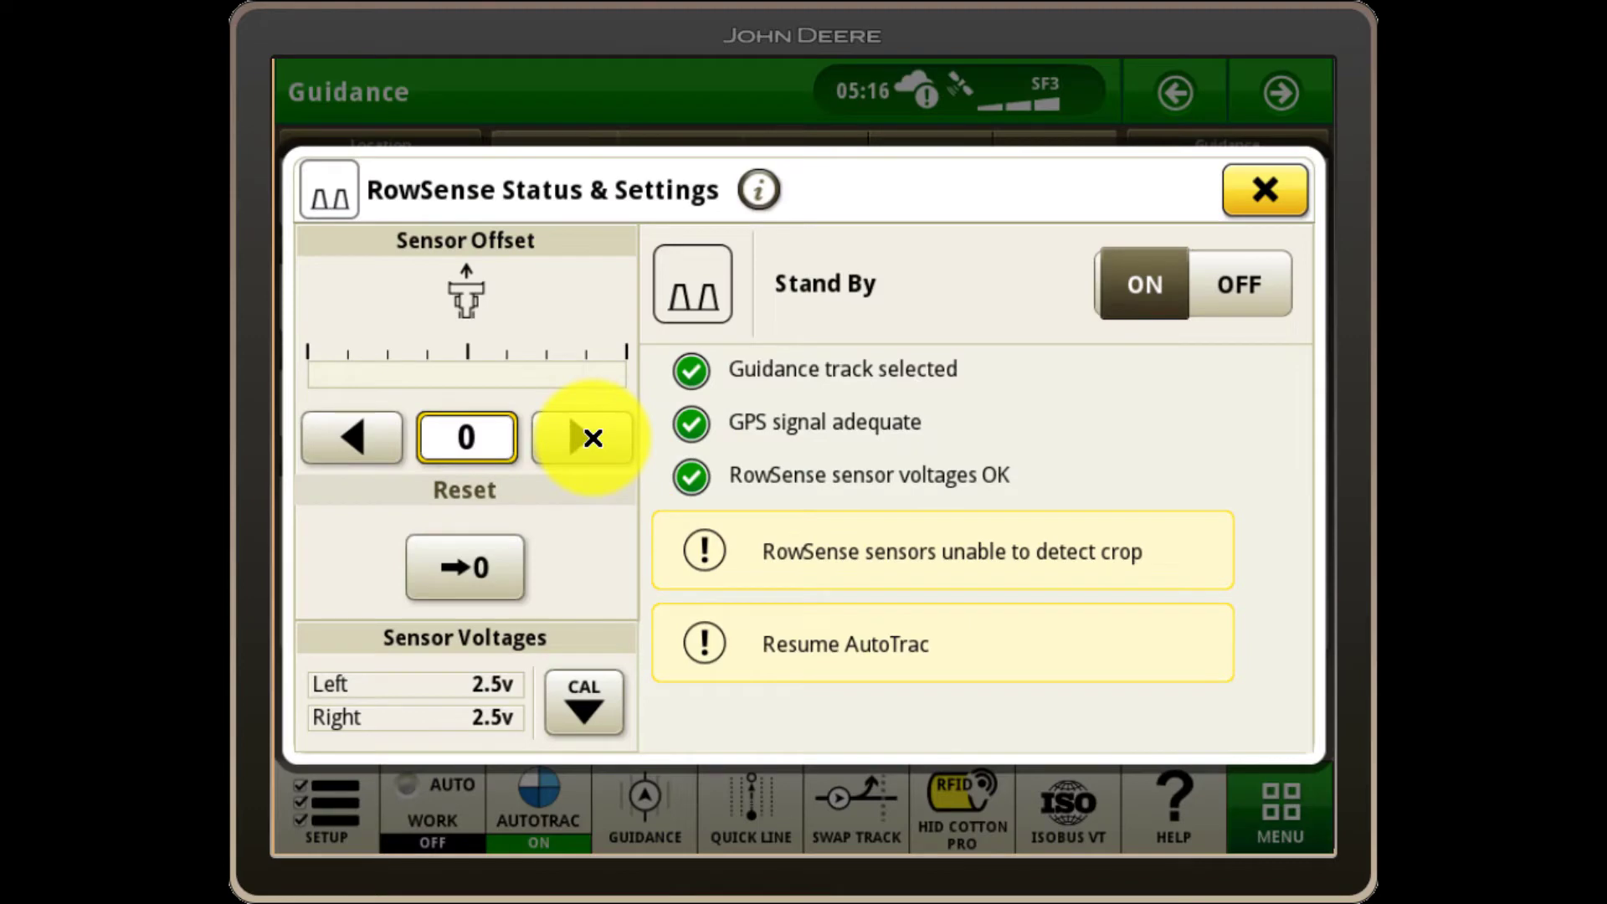
left_click(593, 438)
left_click(592, 437)
left_click(365, 444)
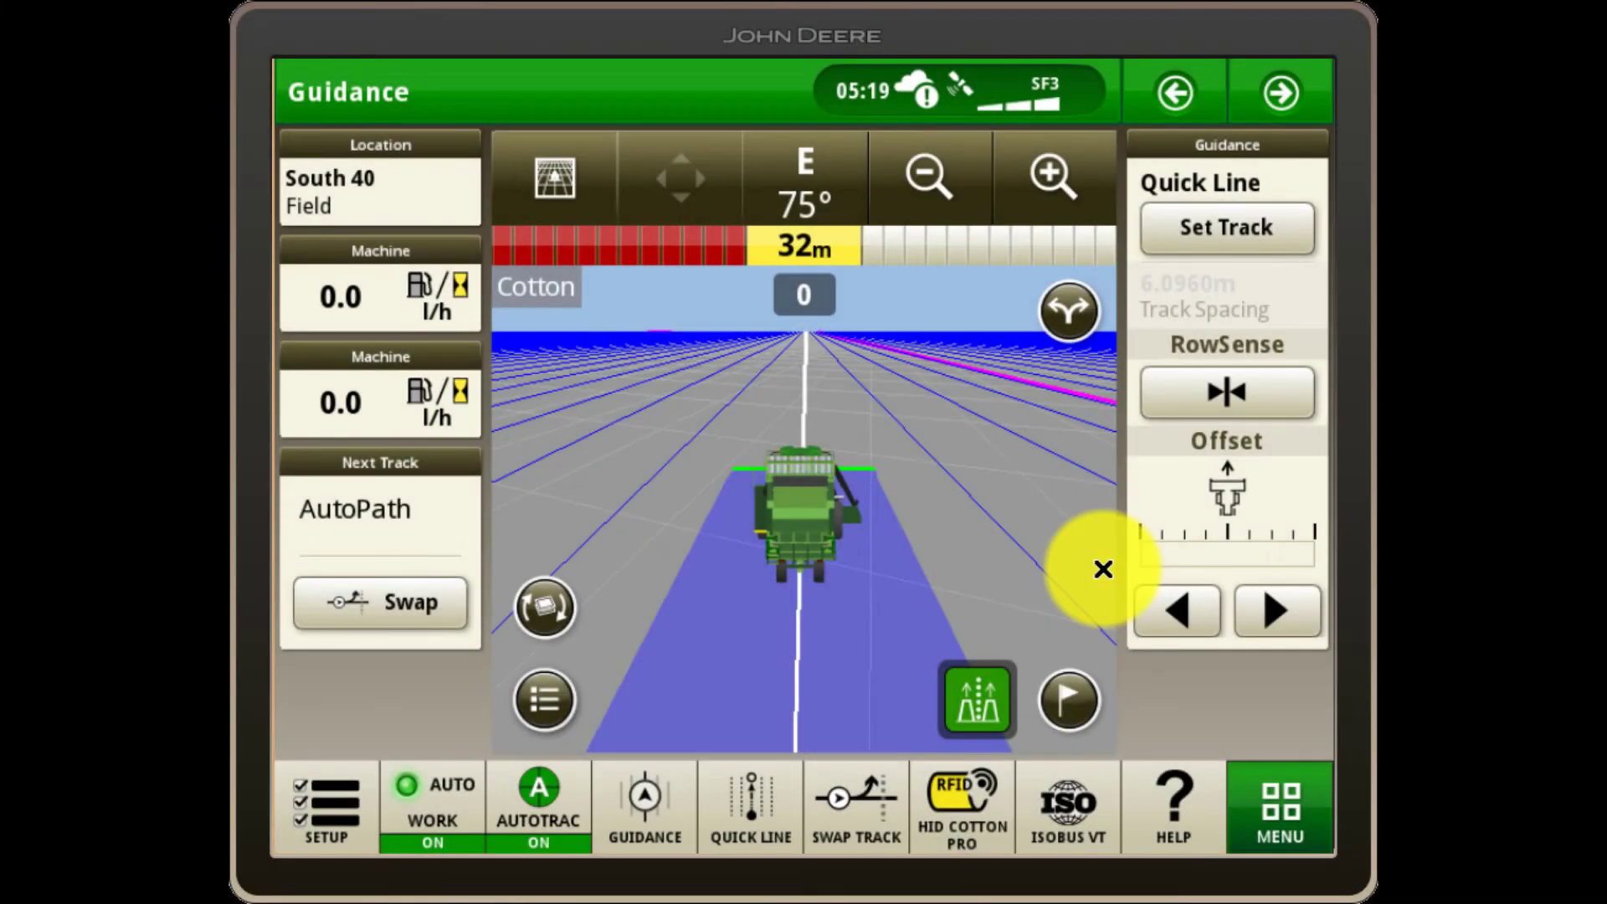
- Close RowSense settings, show Lint Yield coverage on the zoomed-out map, and go to Overview
left_click(971, 707)
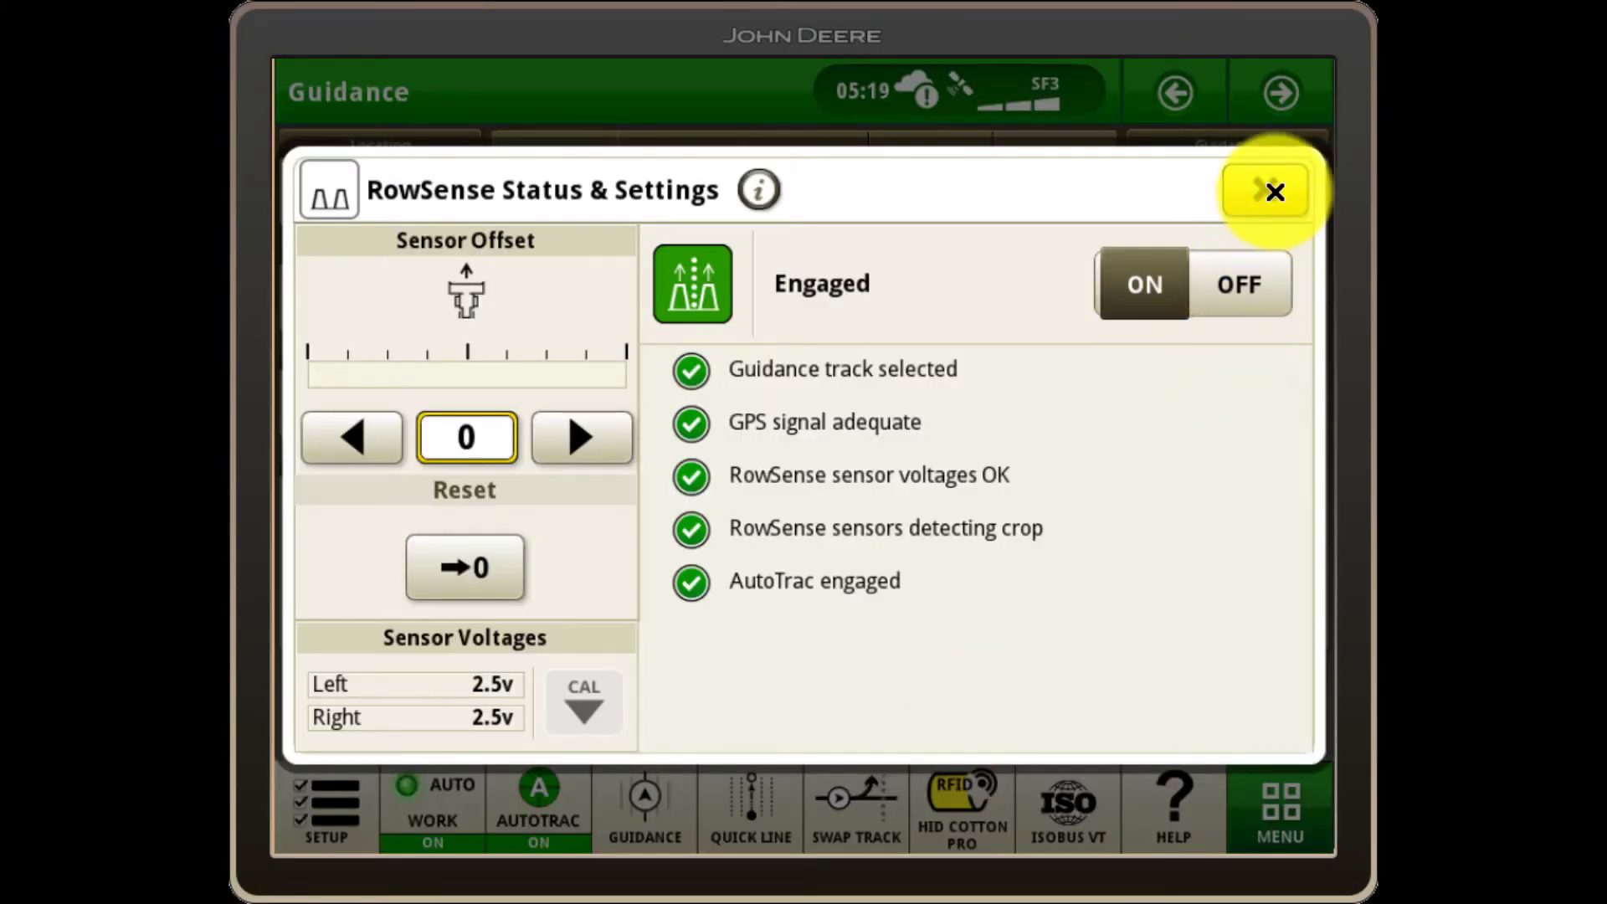
left_click(1273, 193)
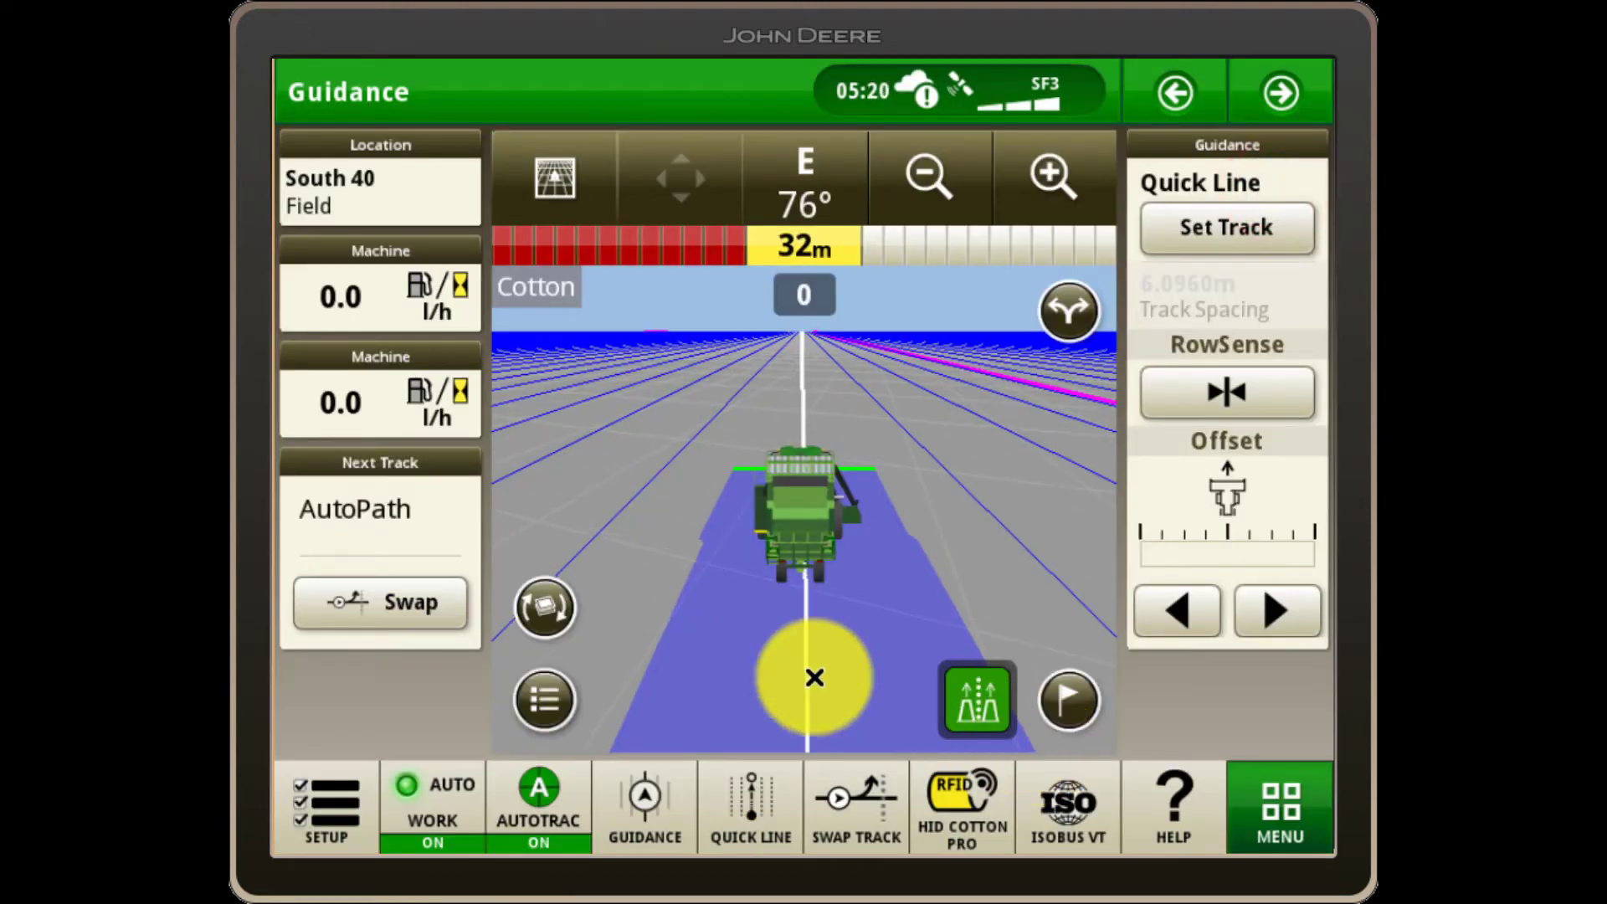
left_click(547, 598)
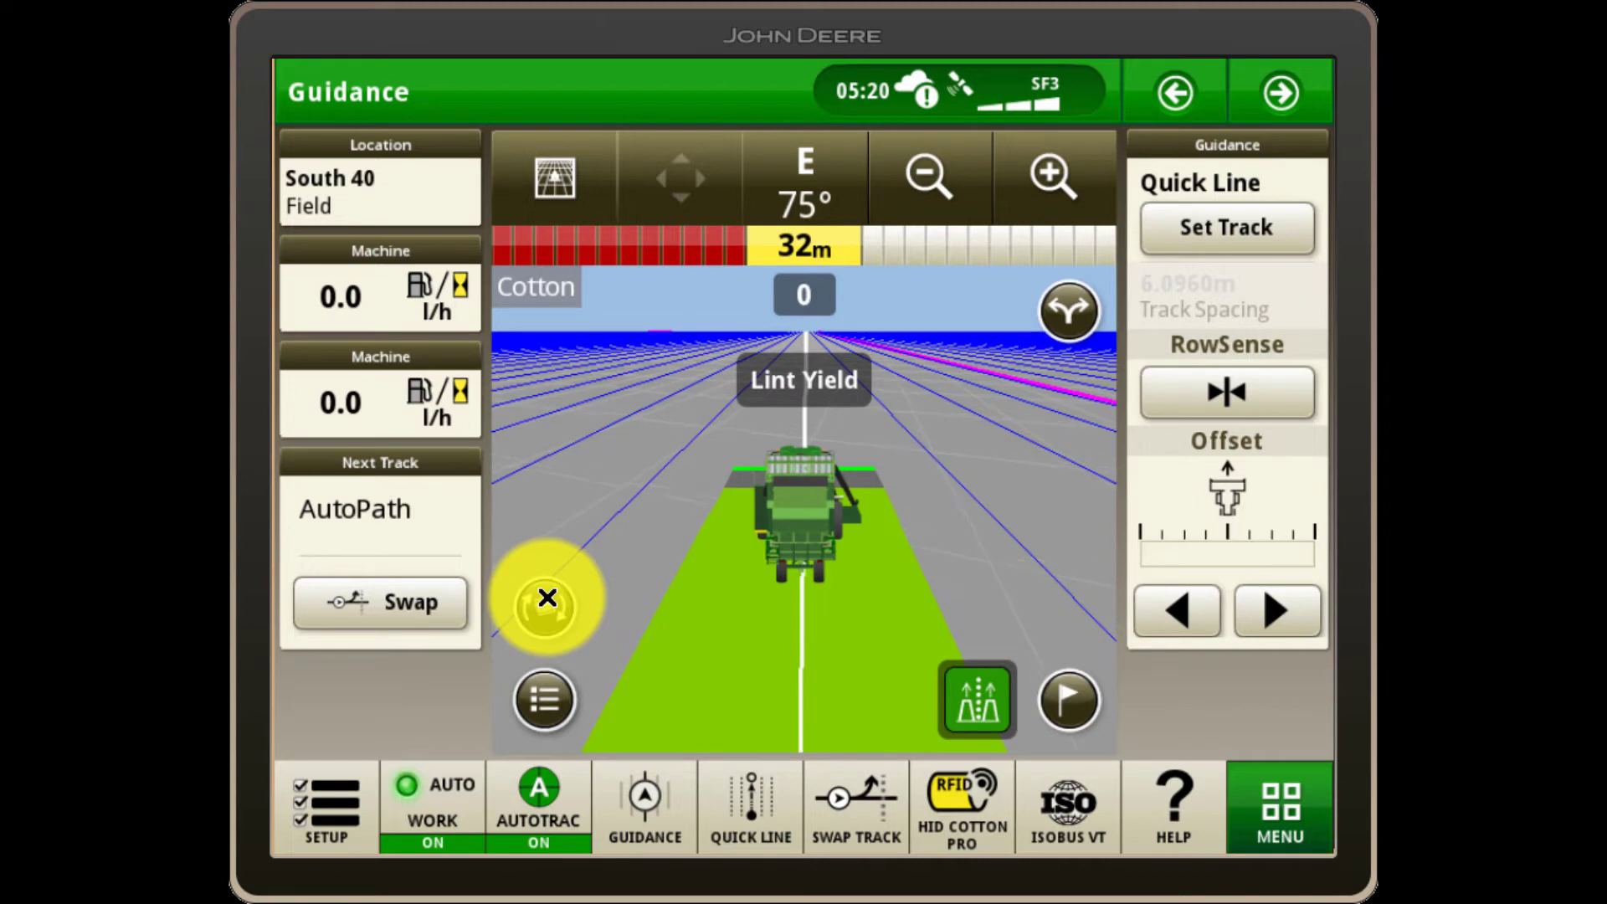
left_click(974, 180)
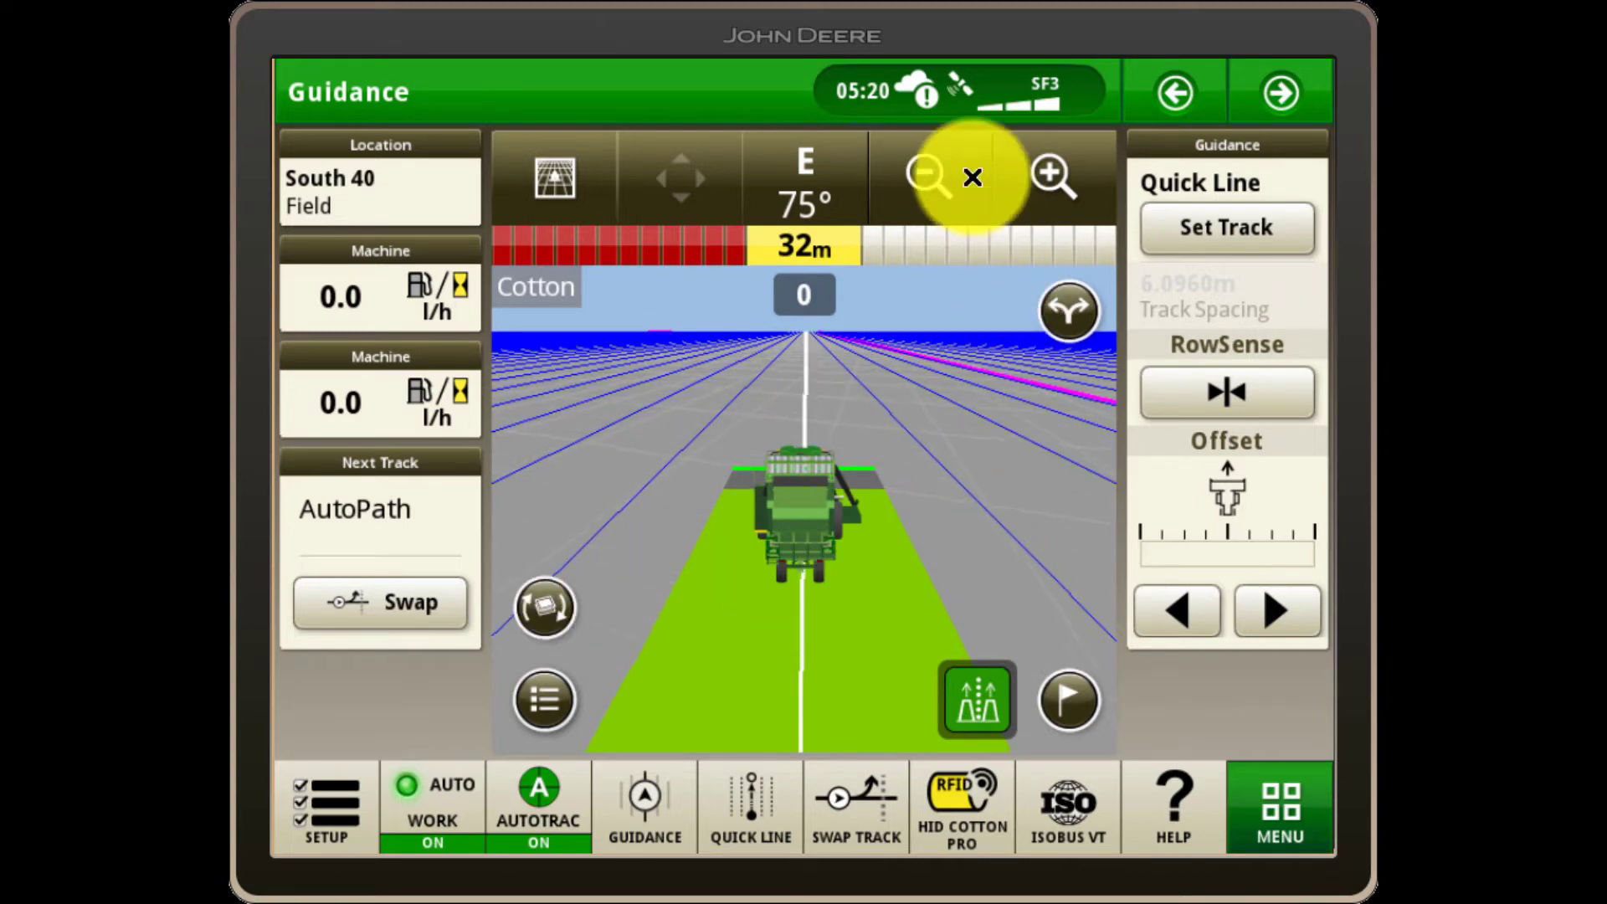
left_click(1278, 92)
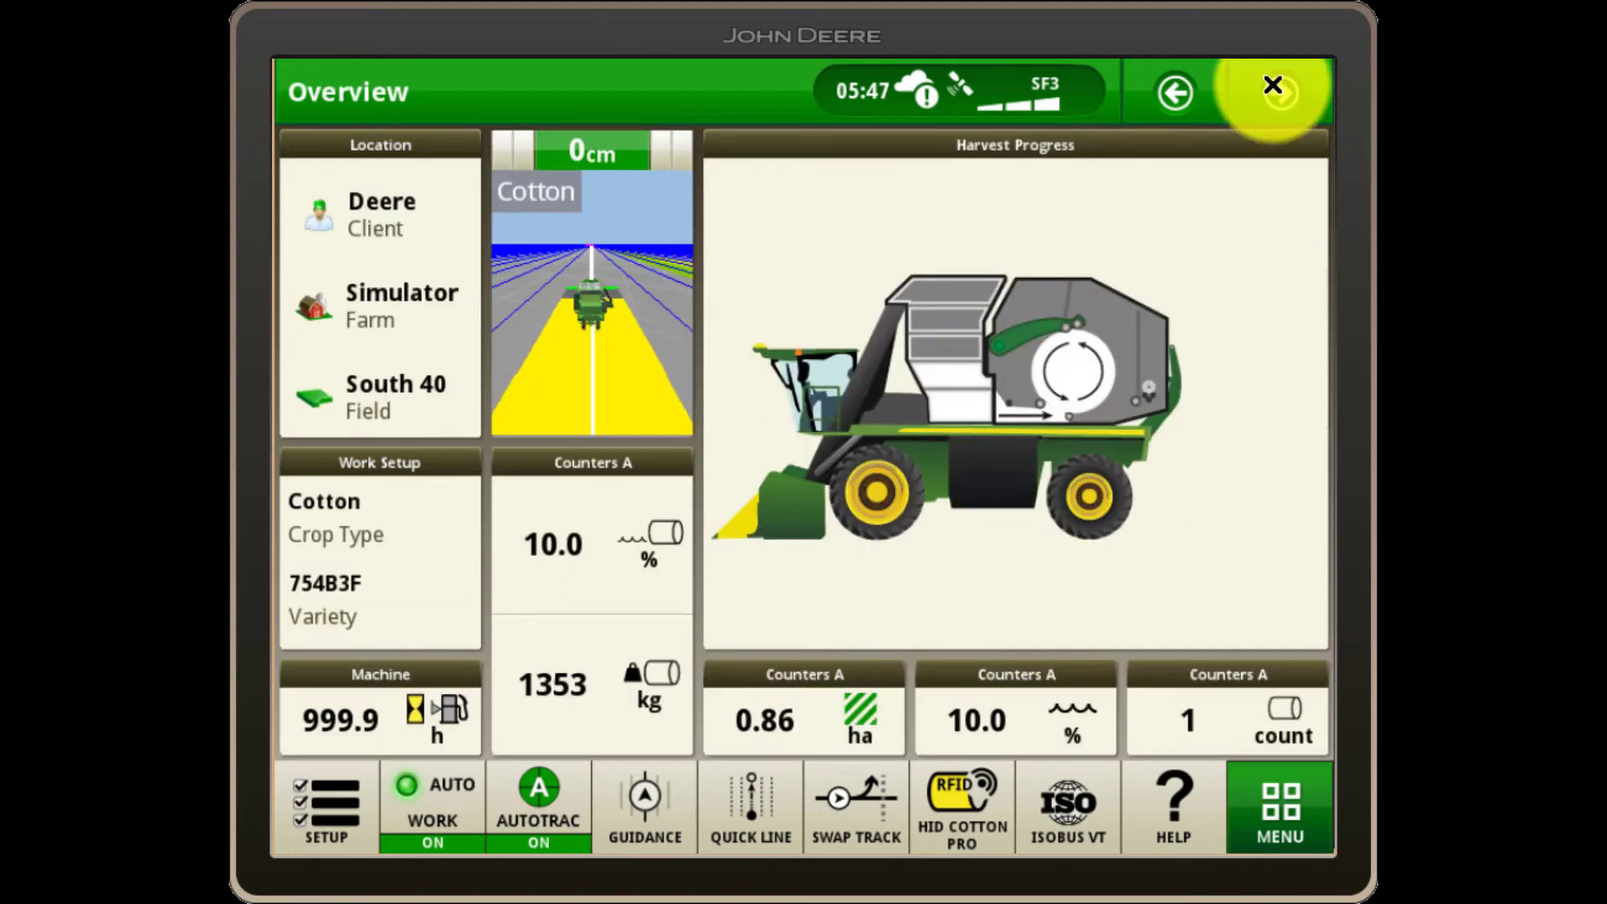
- Advance past the Harvesting, Work Monitor and Guidance pages to Harvest ID Cotton Pro
left_click(1274, 88)
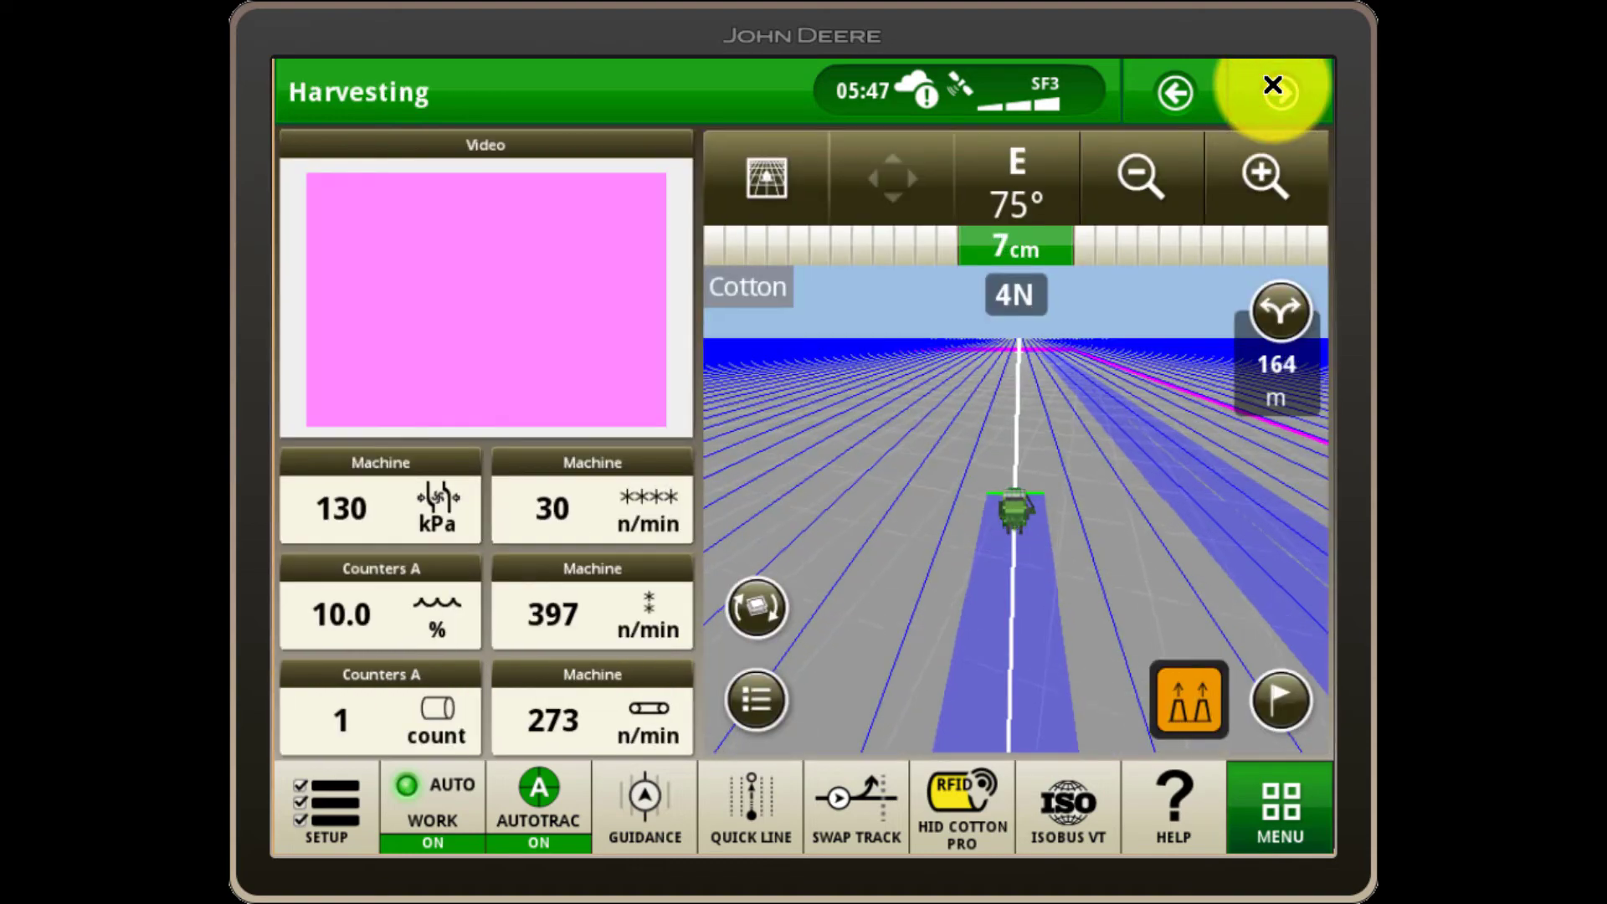
left_click(1272, 87)
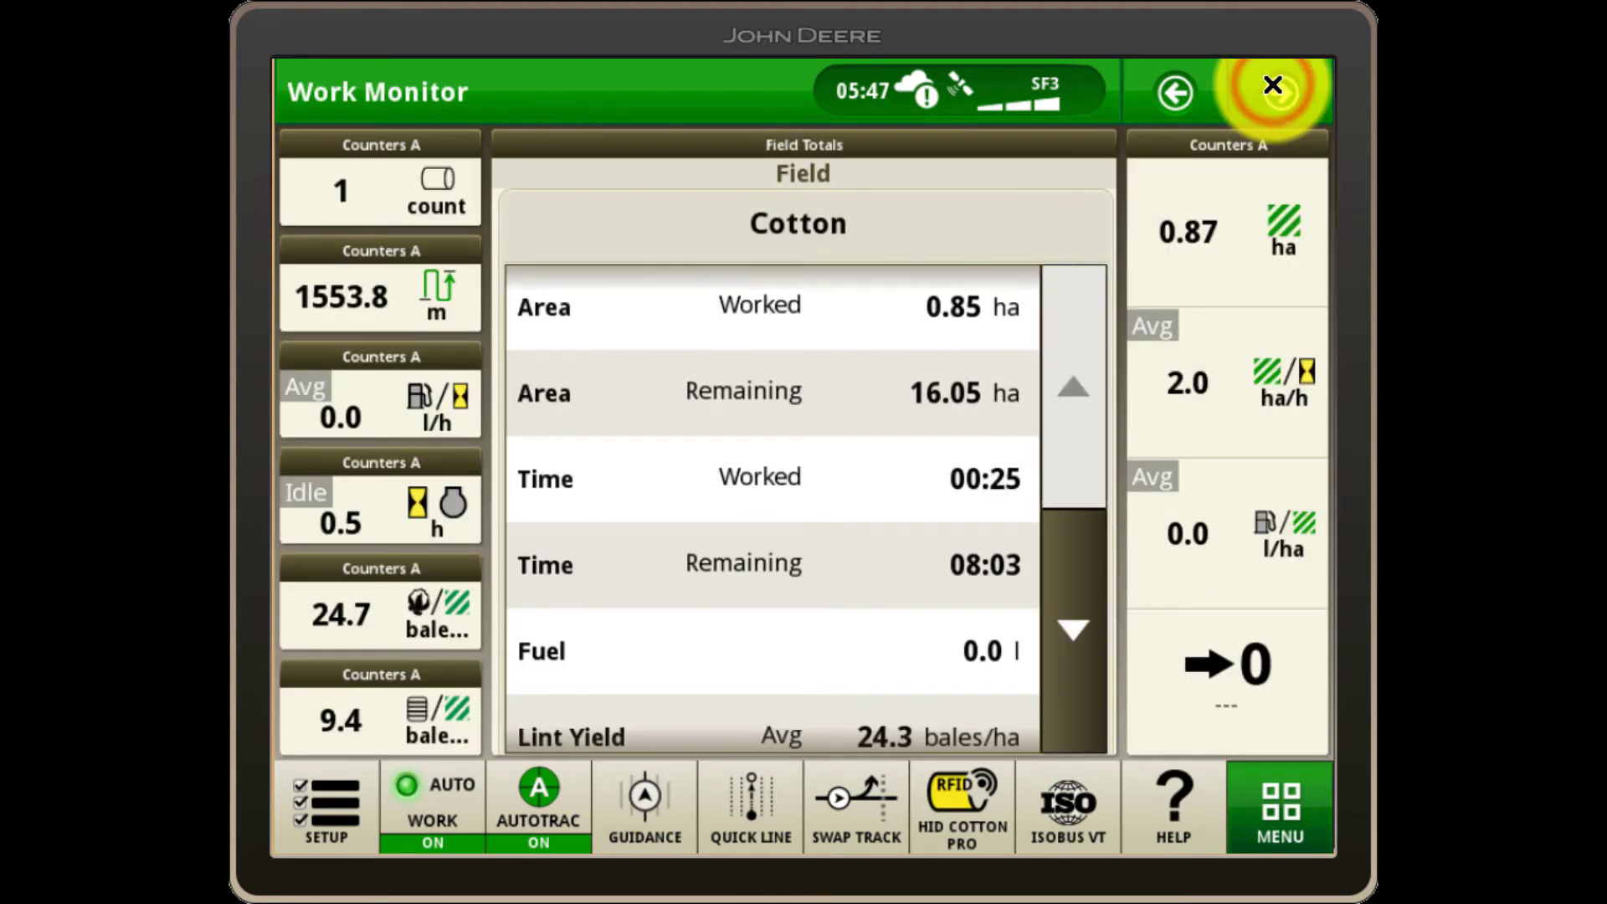
left_click(1272, 86)
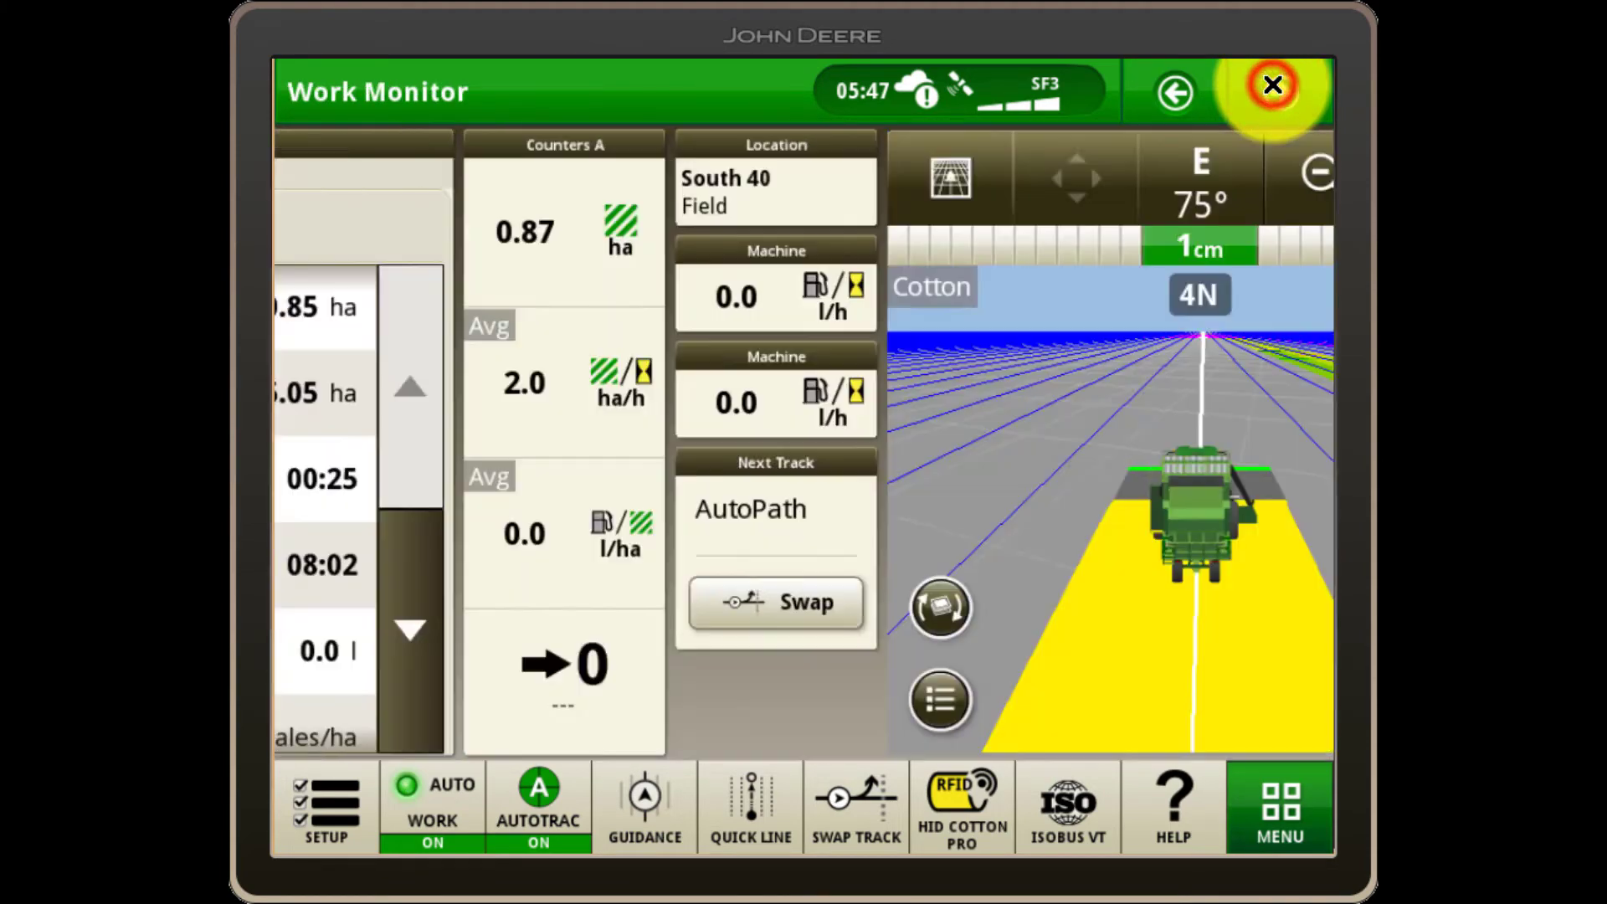
left_click(1272, 86)
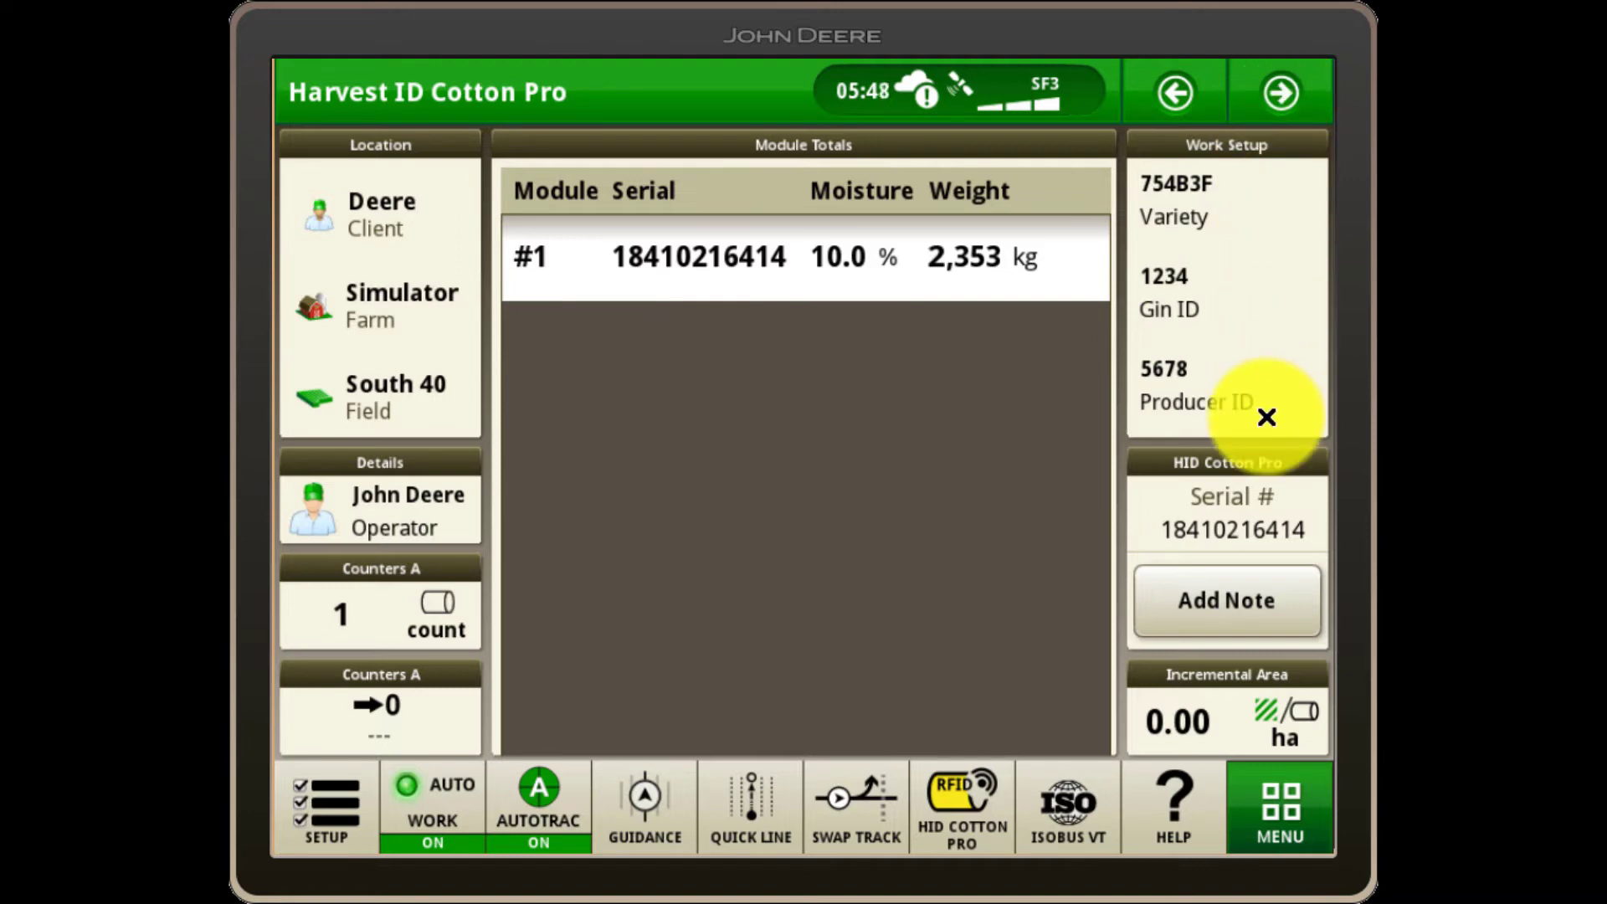
- Add a Torn Wrap note to the latest module and check it in the module information
left_click(1243, 605)
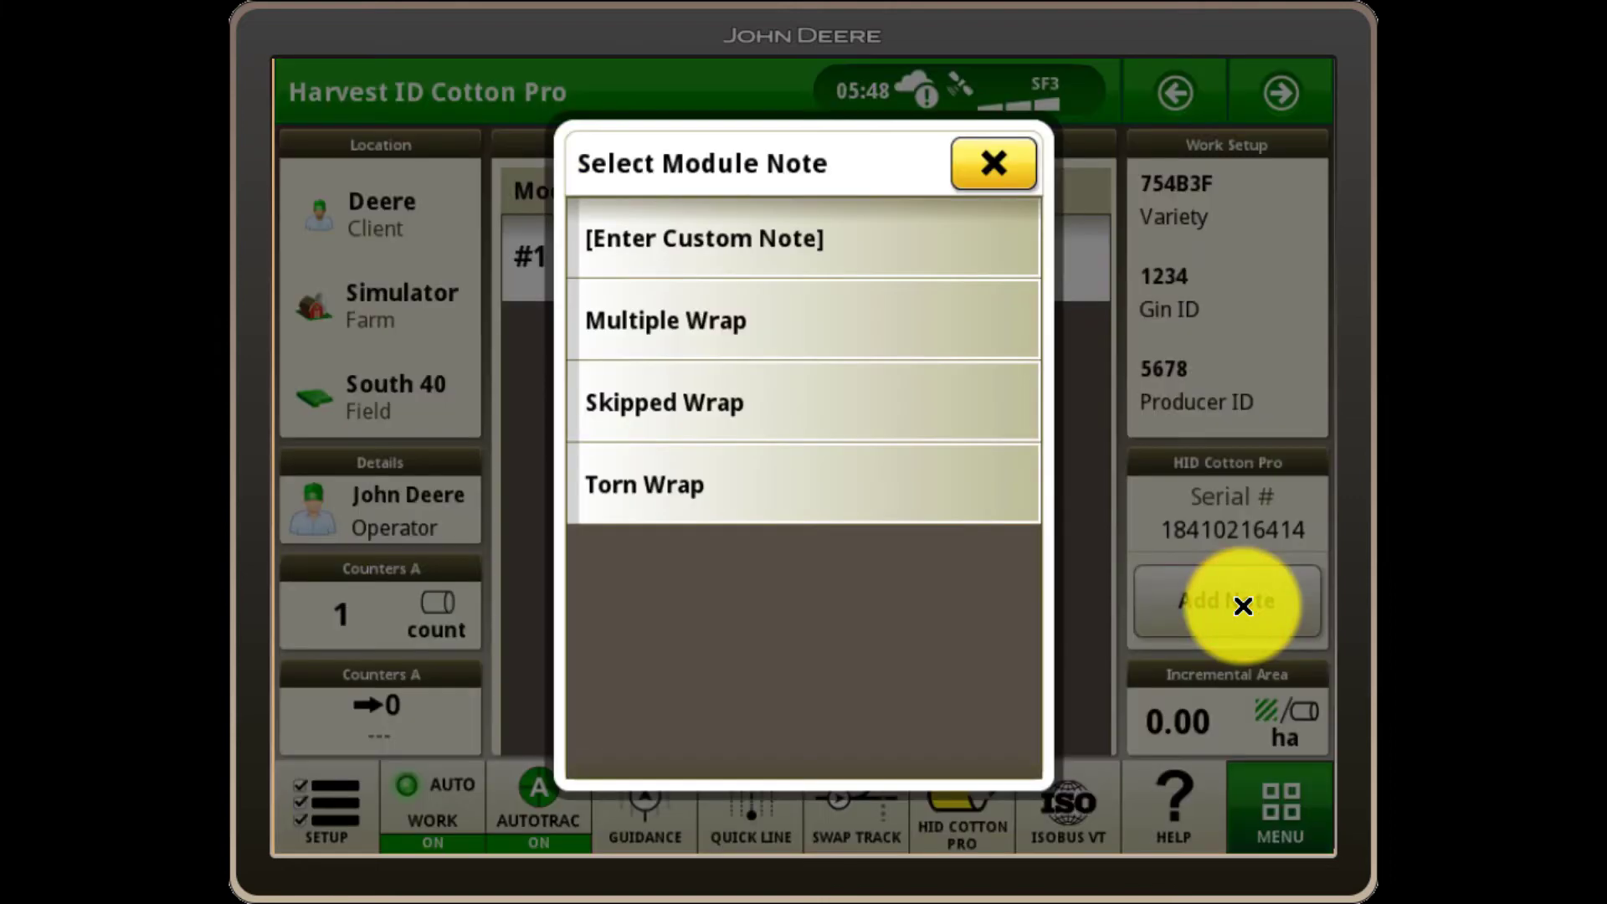
left_click(909, 494)
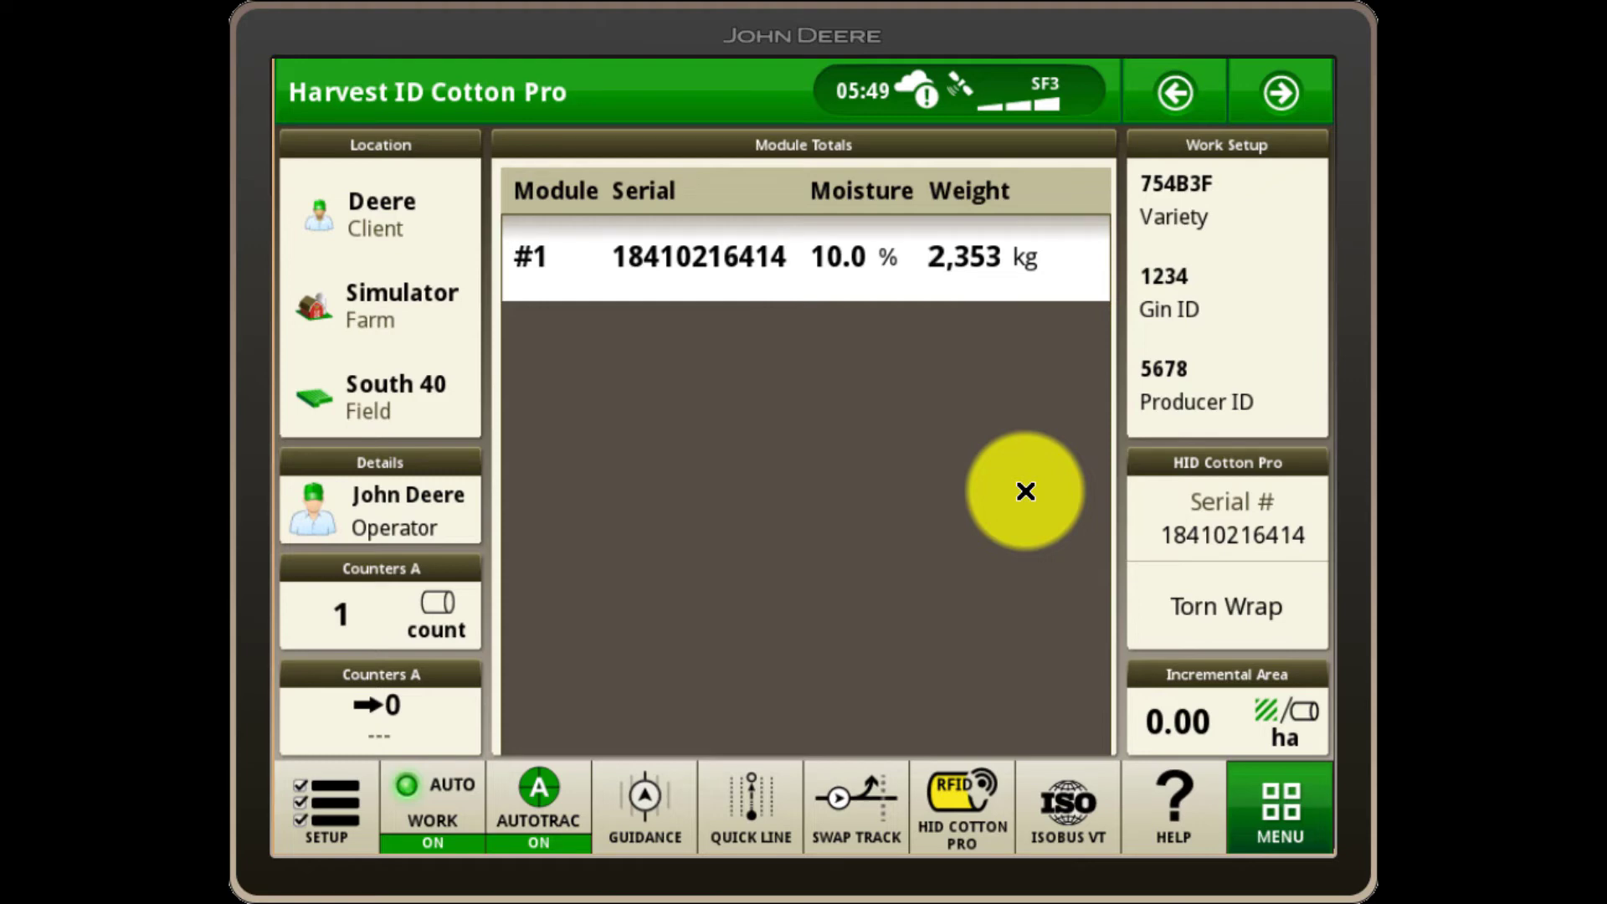
left_click(954, 806)
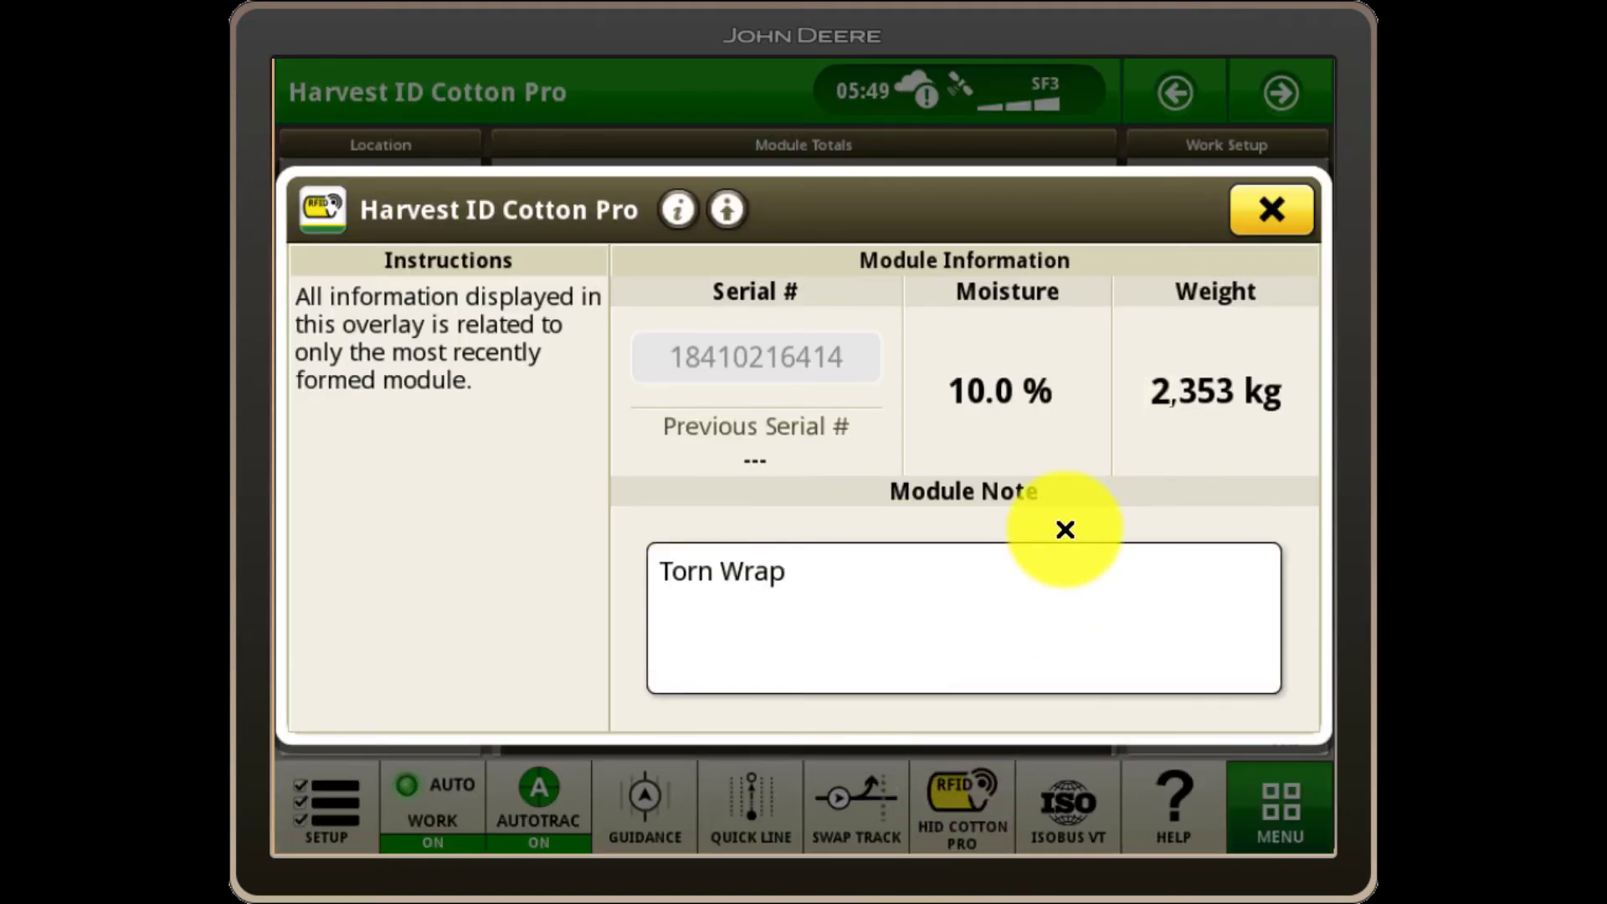
left_click(1247, 215)
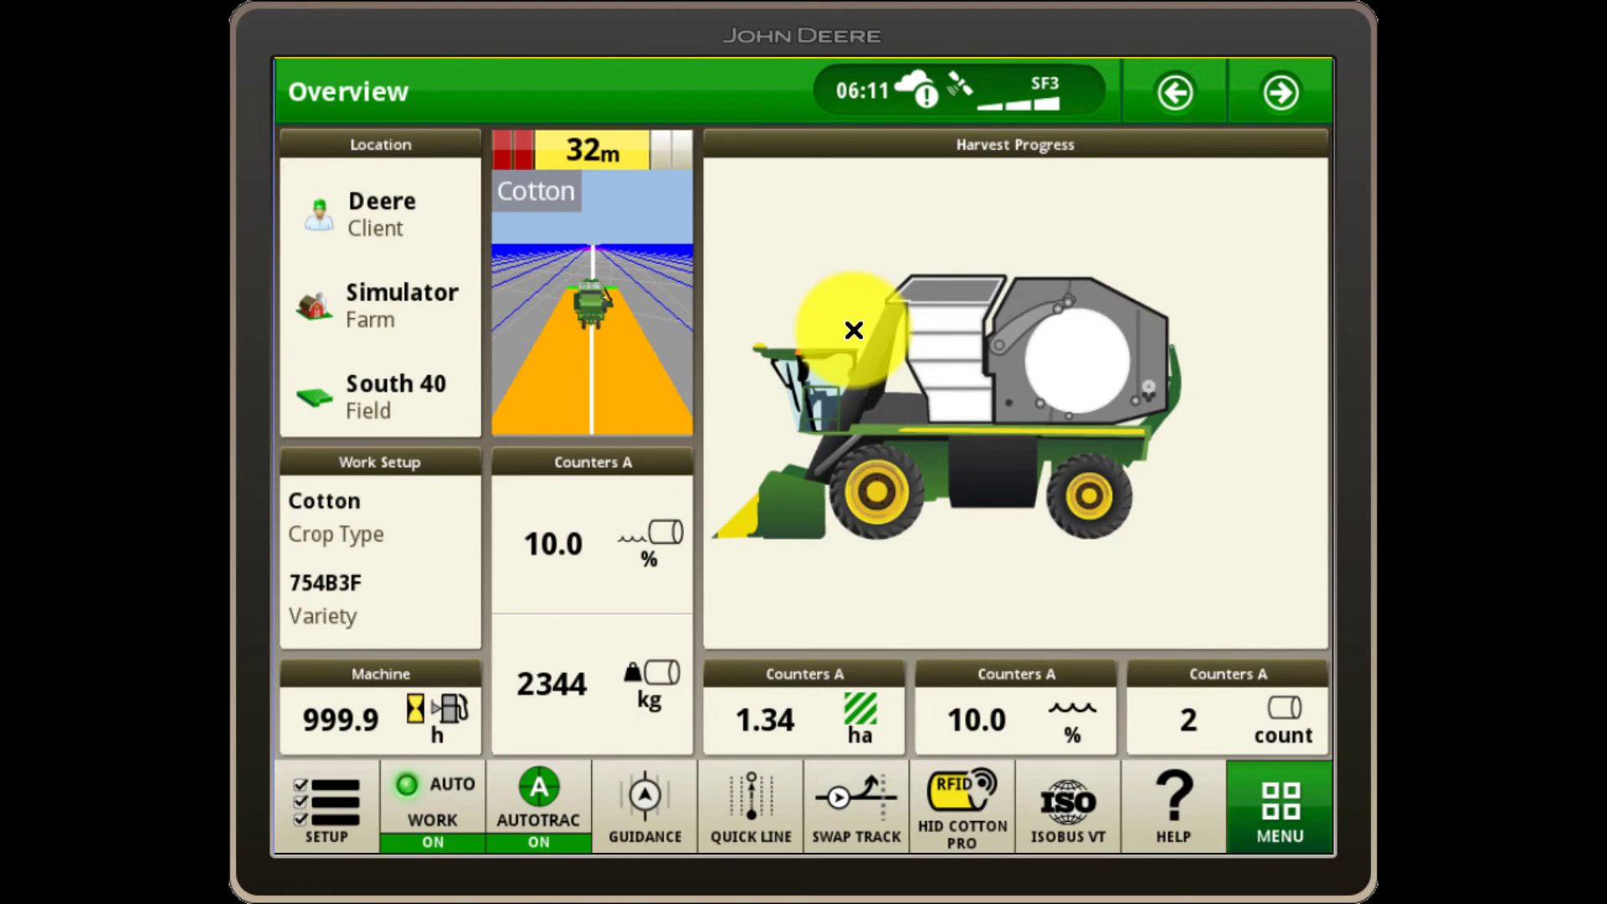
- Start a custom export from File Manager with USB drive as the destination
left_click(1264, 781)
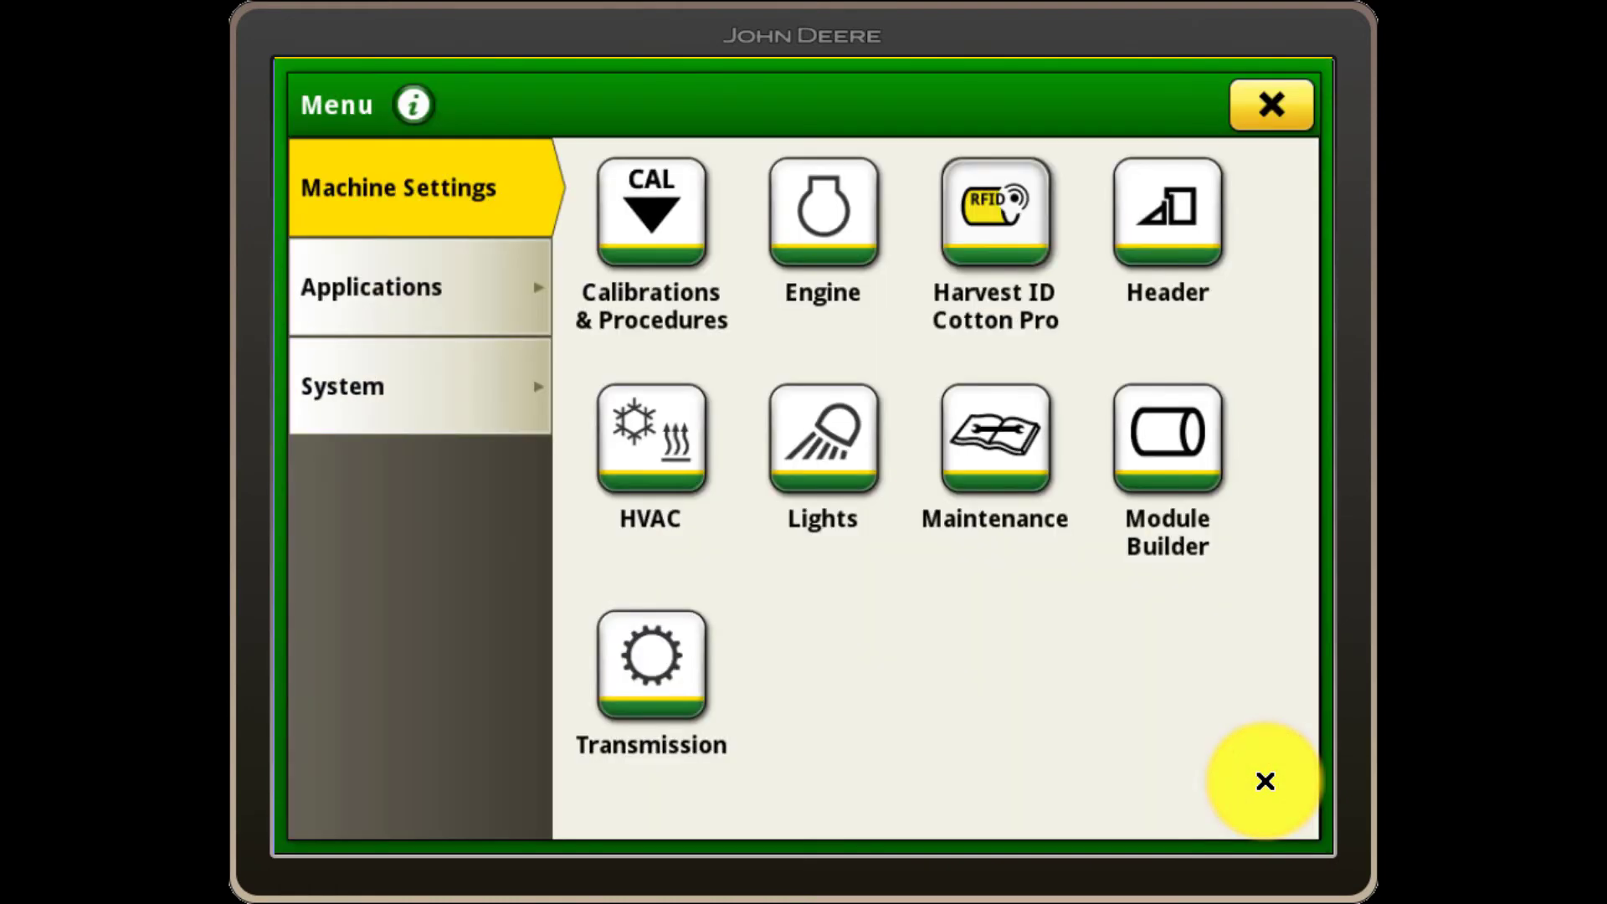
left_click(444, 369)
left_click(635, 439)
left_click(465, 403)
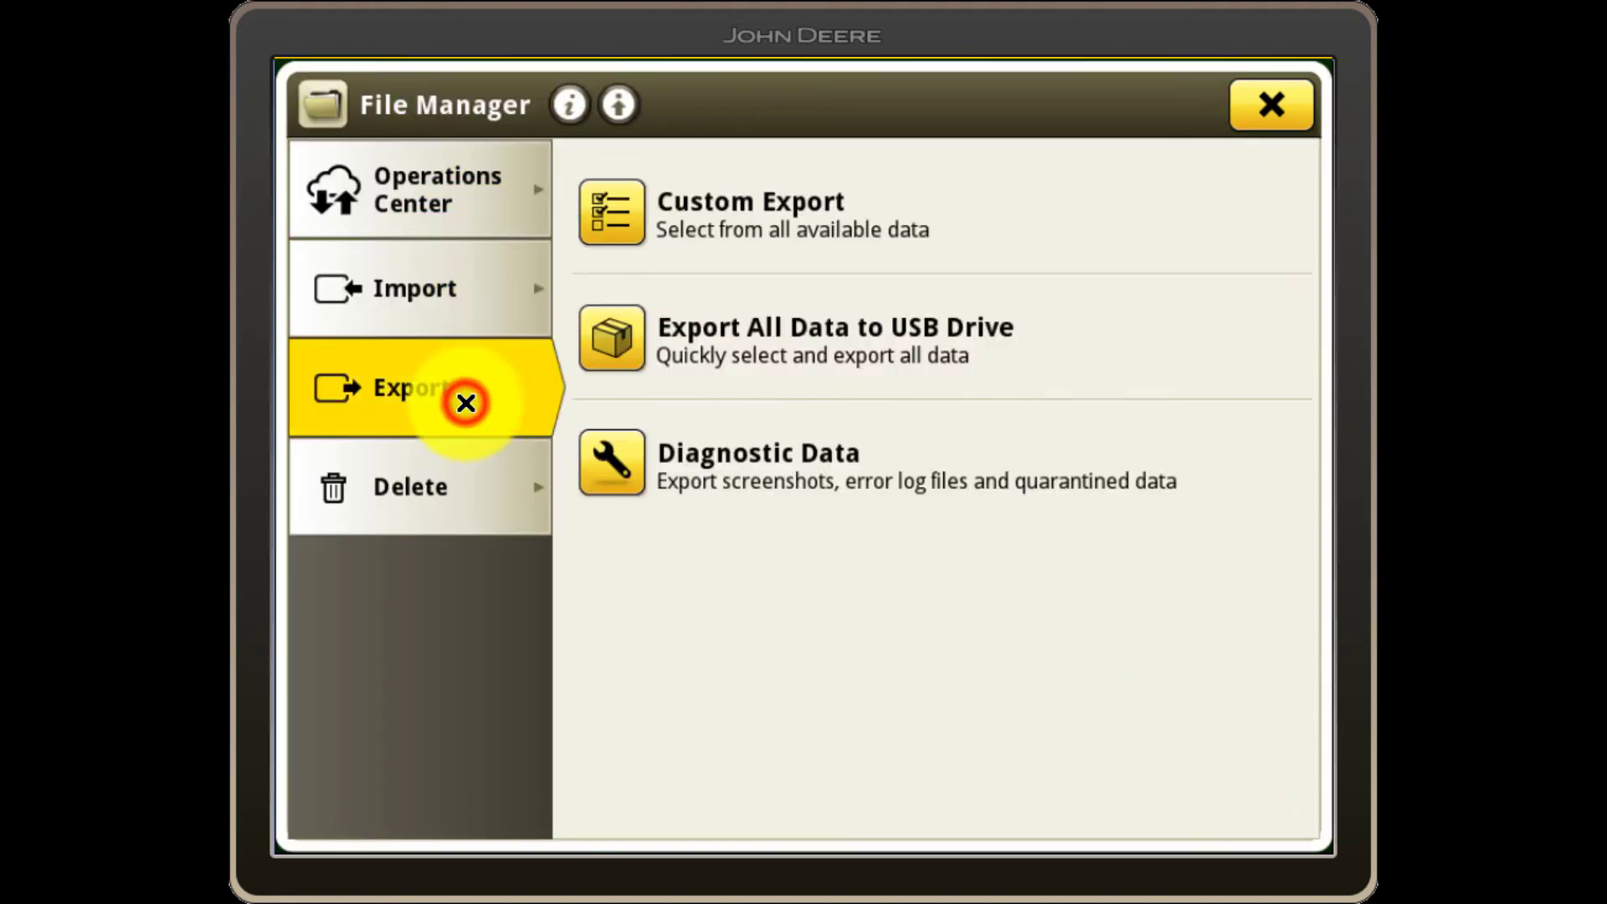
left_click(727, 196)
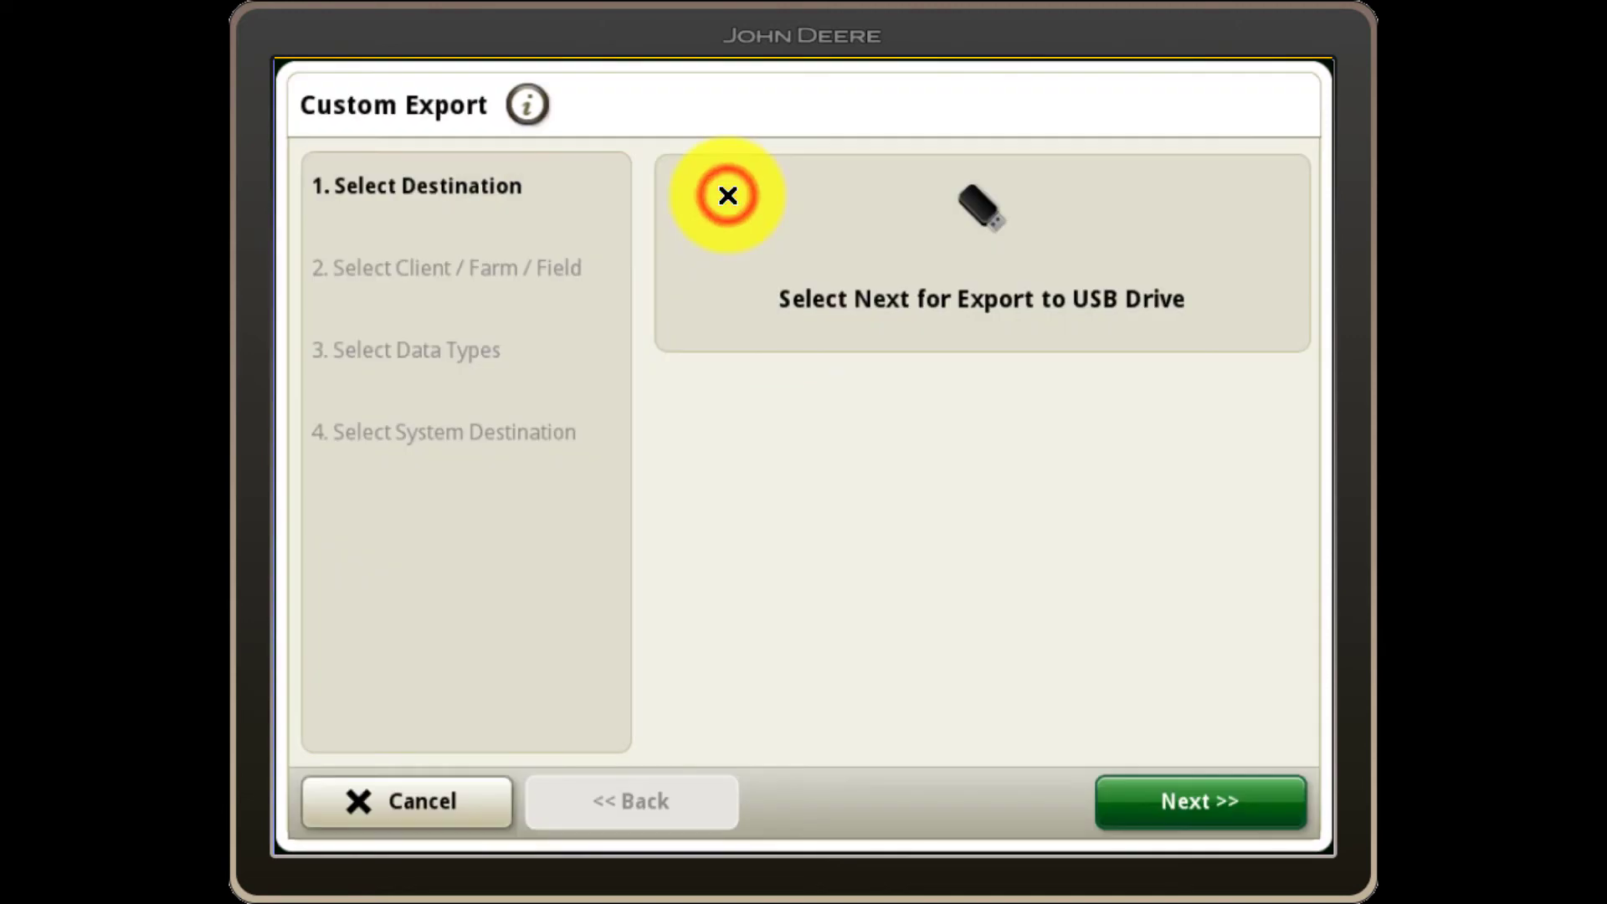
left_click(1219, 803)
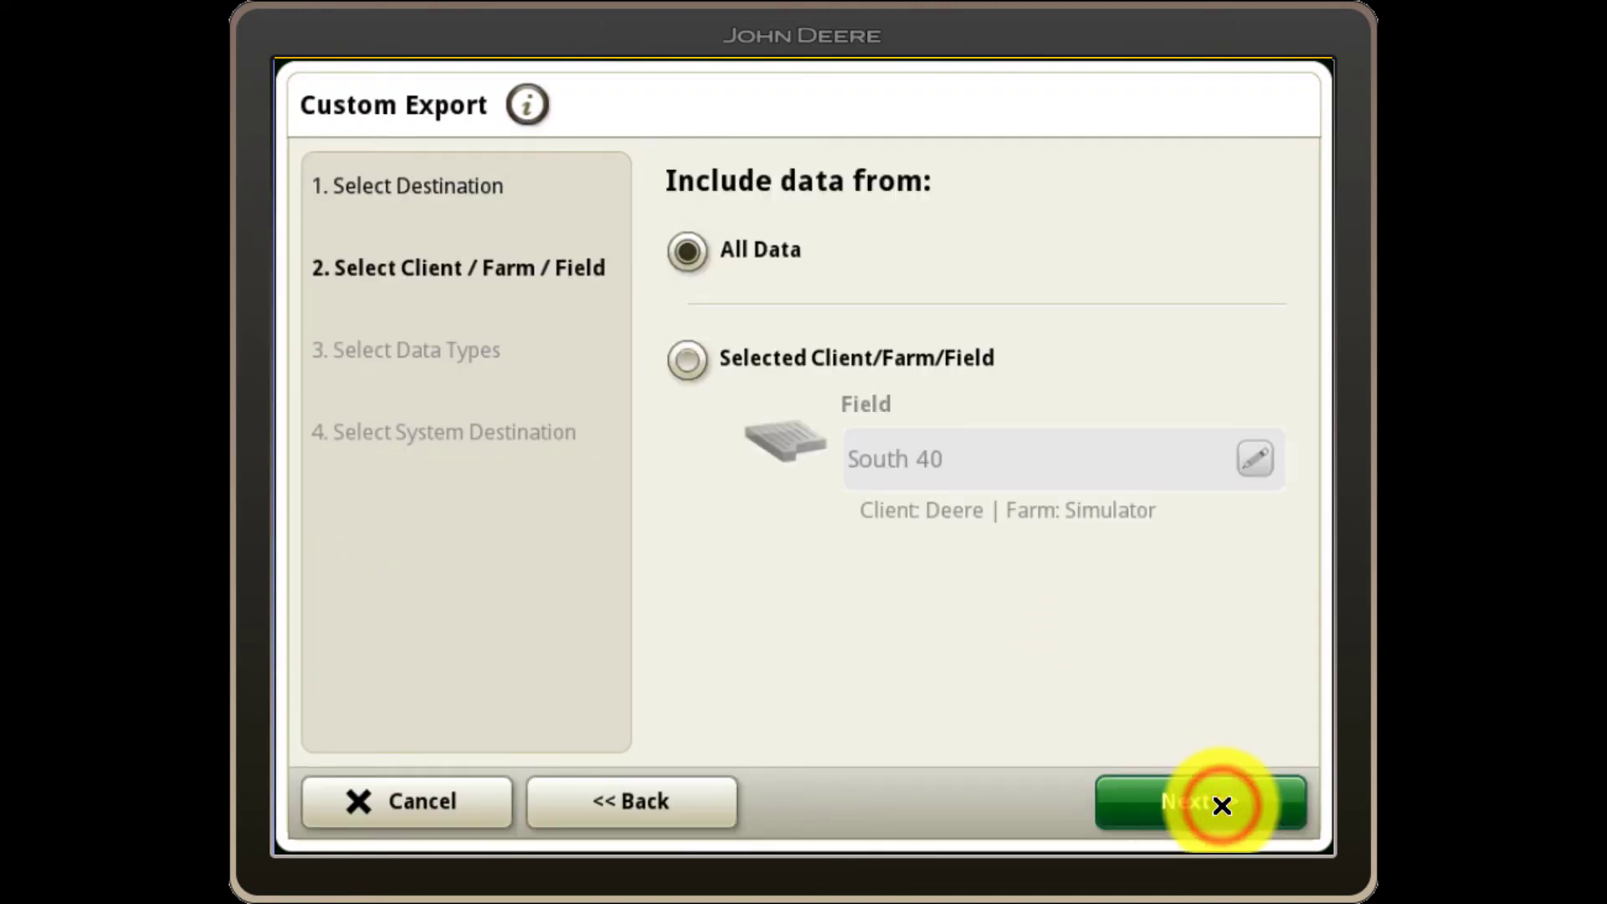
- Export all data with HID Cotton Pro Data ticked, then dismiss the USB Drive Not Found warning
left_click(1192, 801)
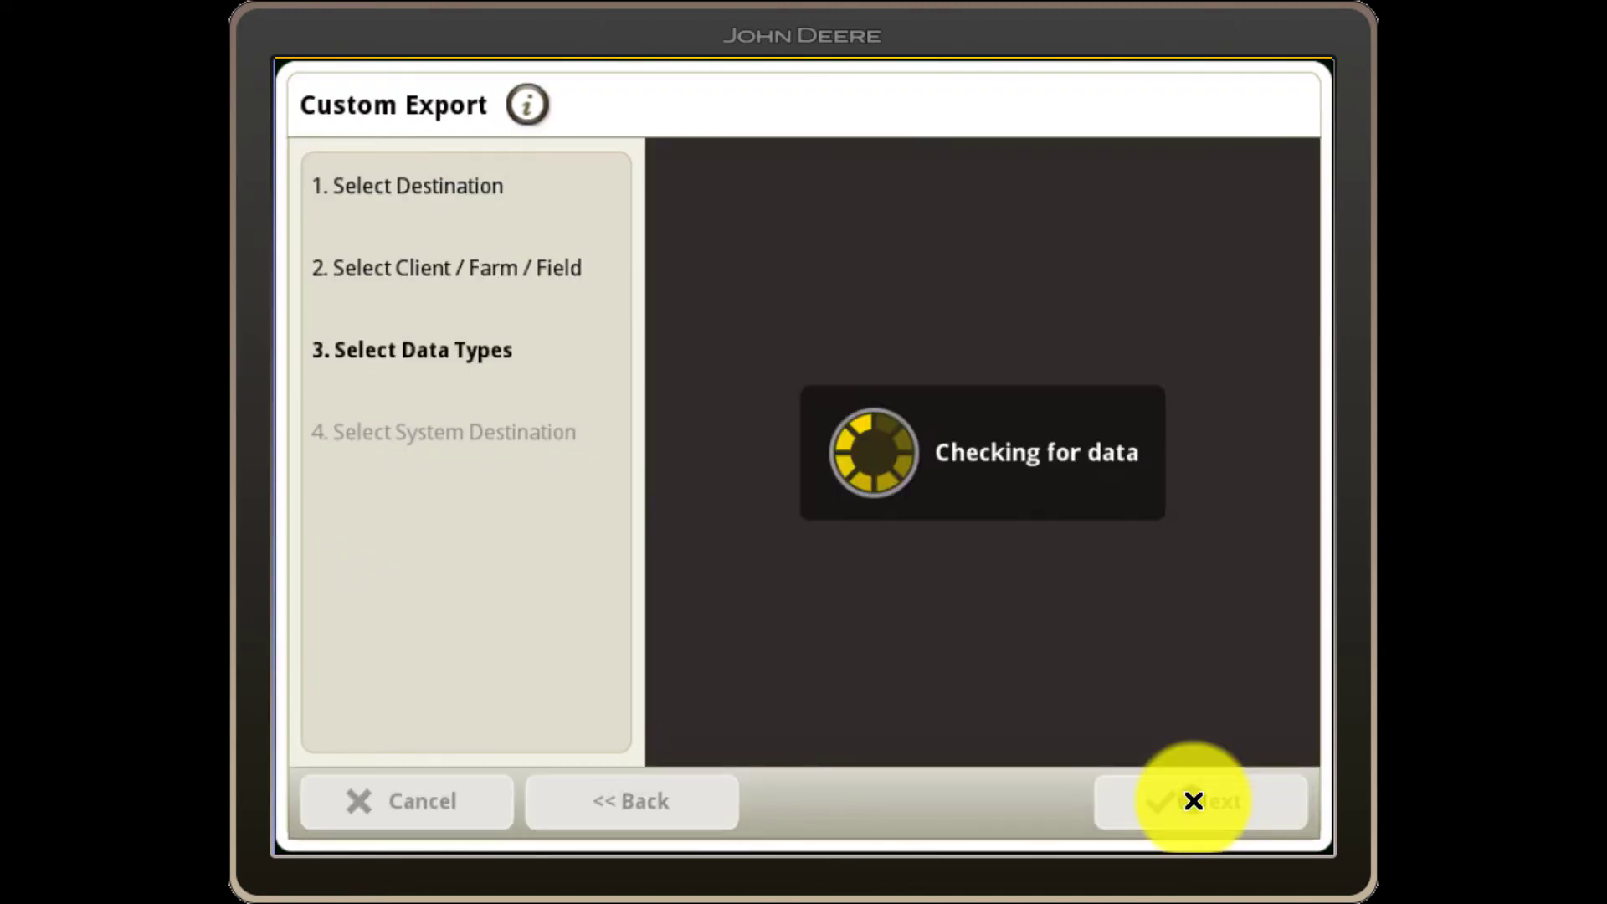
left_click(1294, 614)
left_click(1205, 436)
left_click(705, 747)
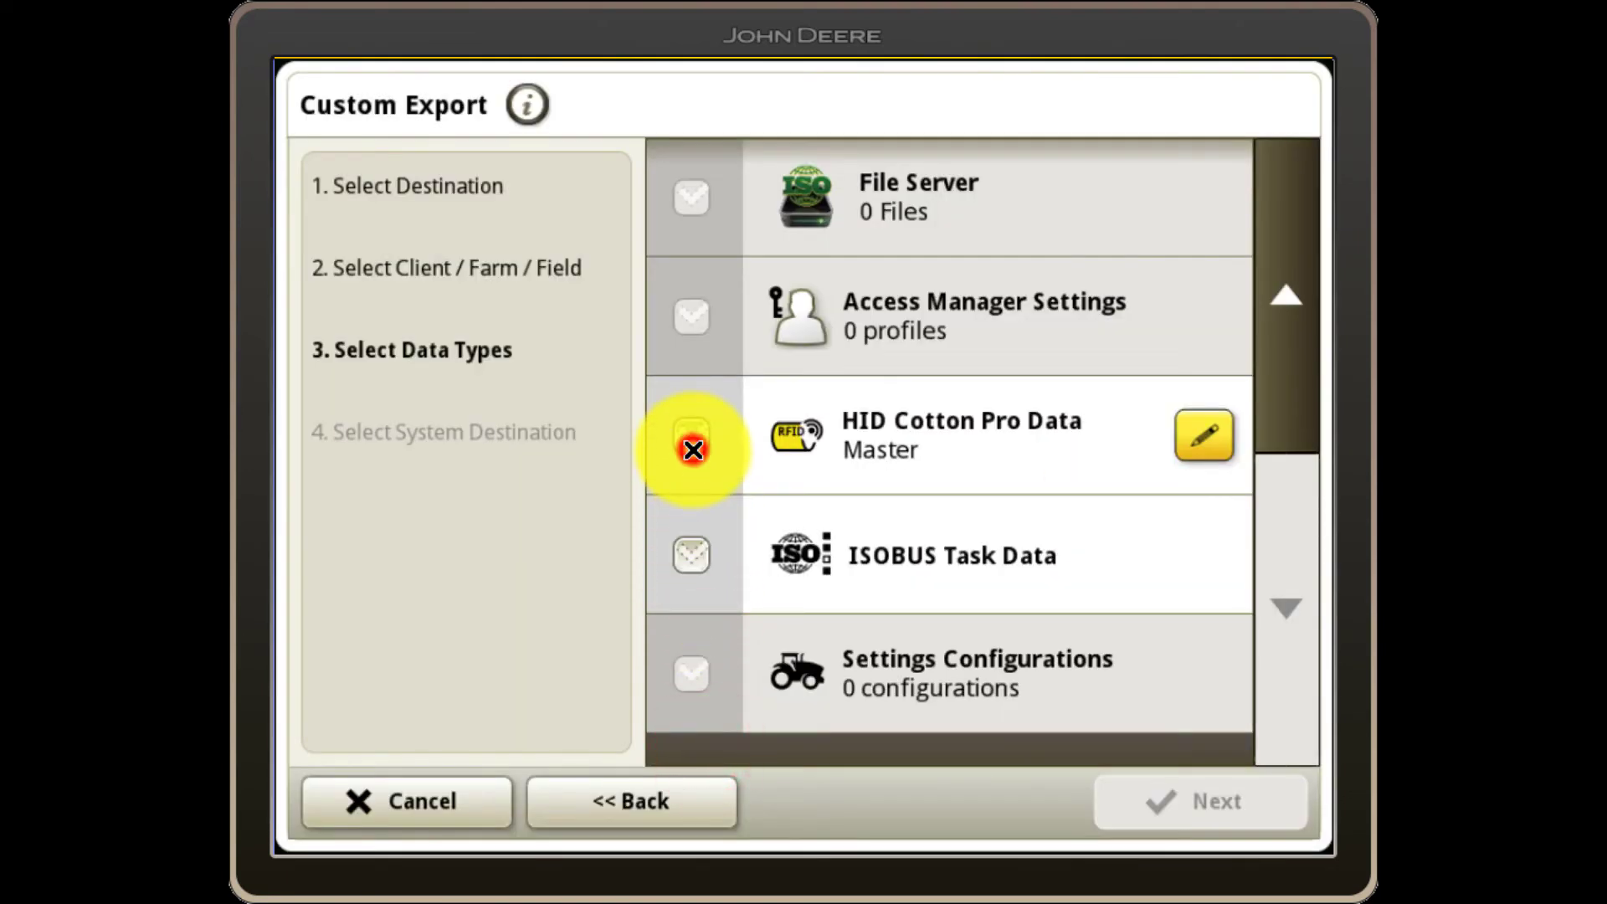
left_click(692, 451)
left_click(1201, 793)
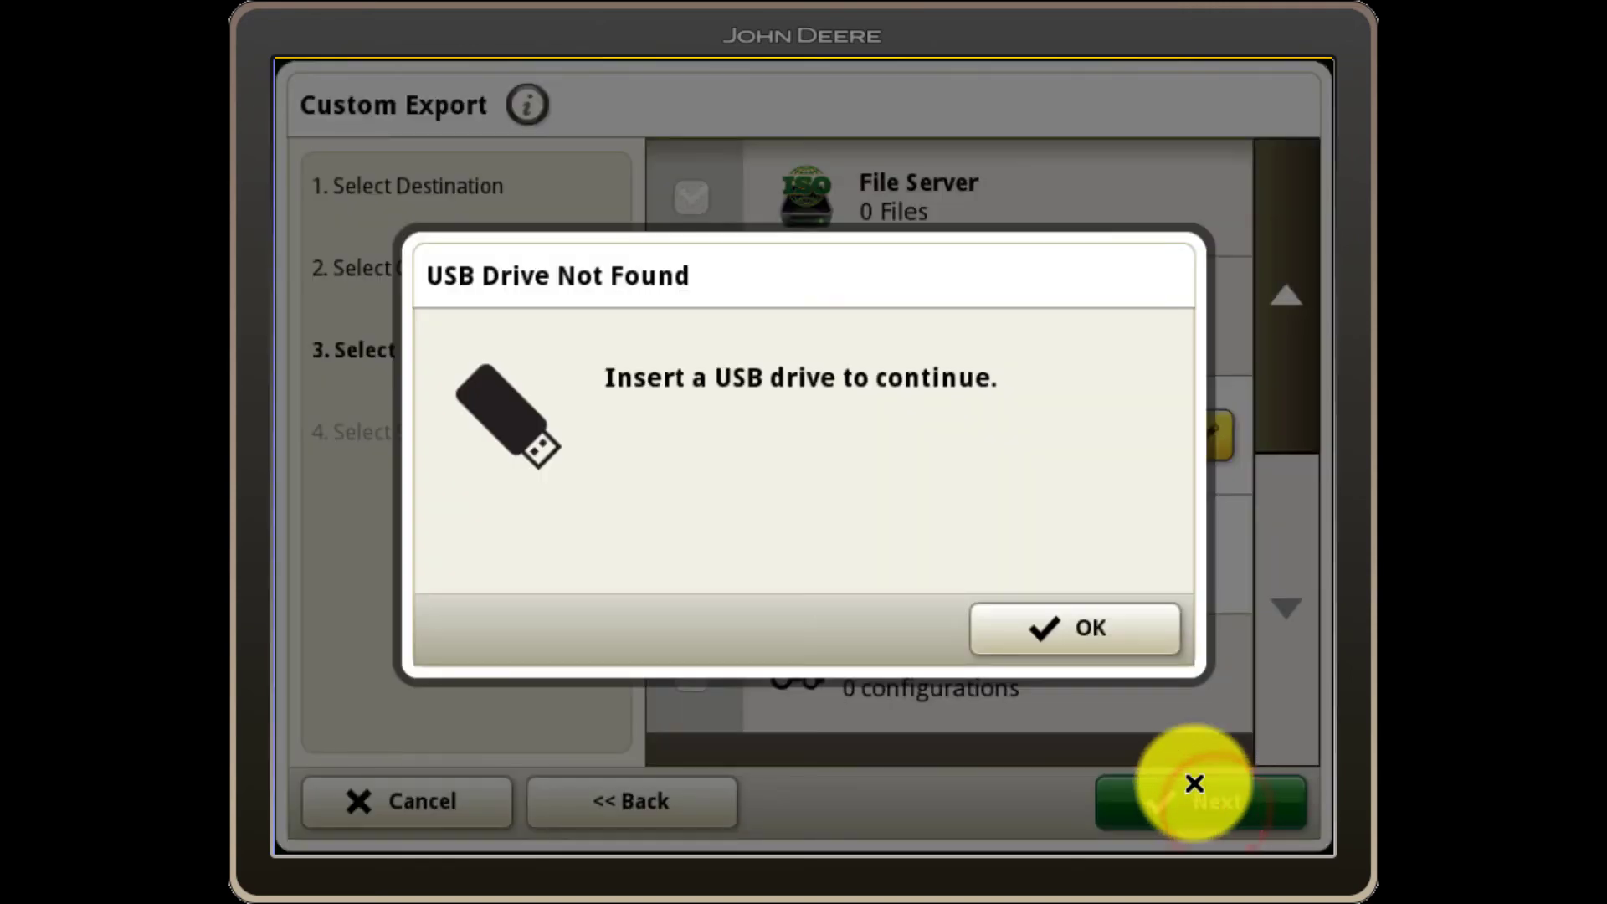
left_click(1056, 625)
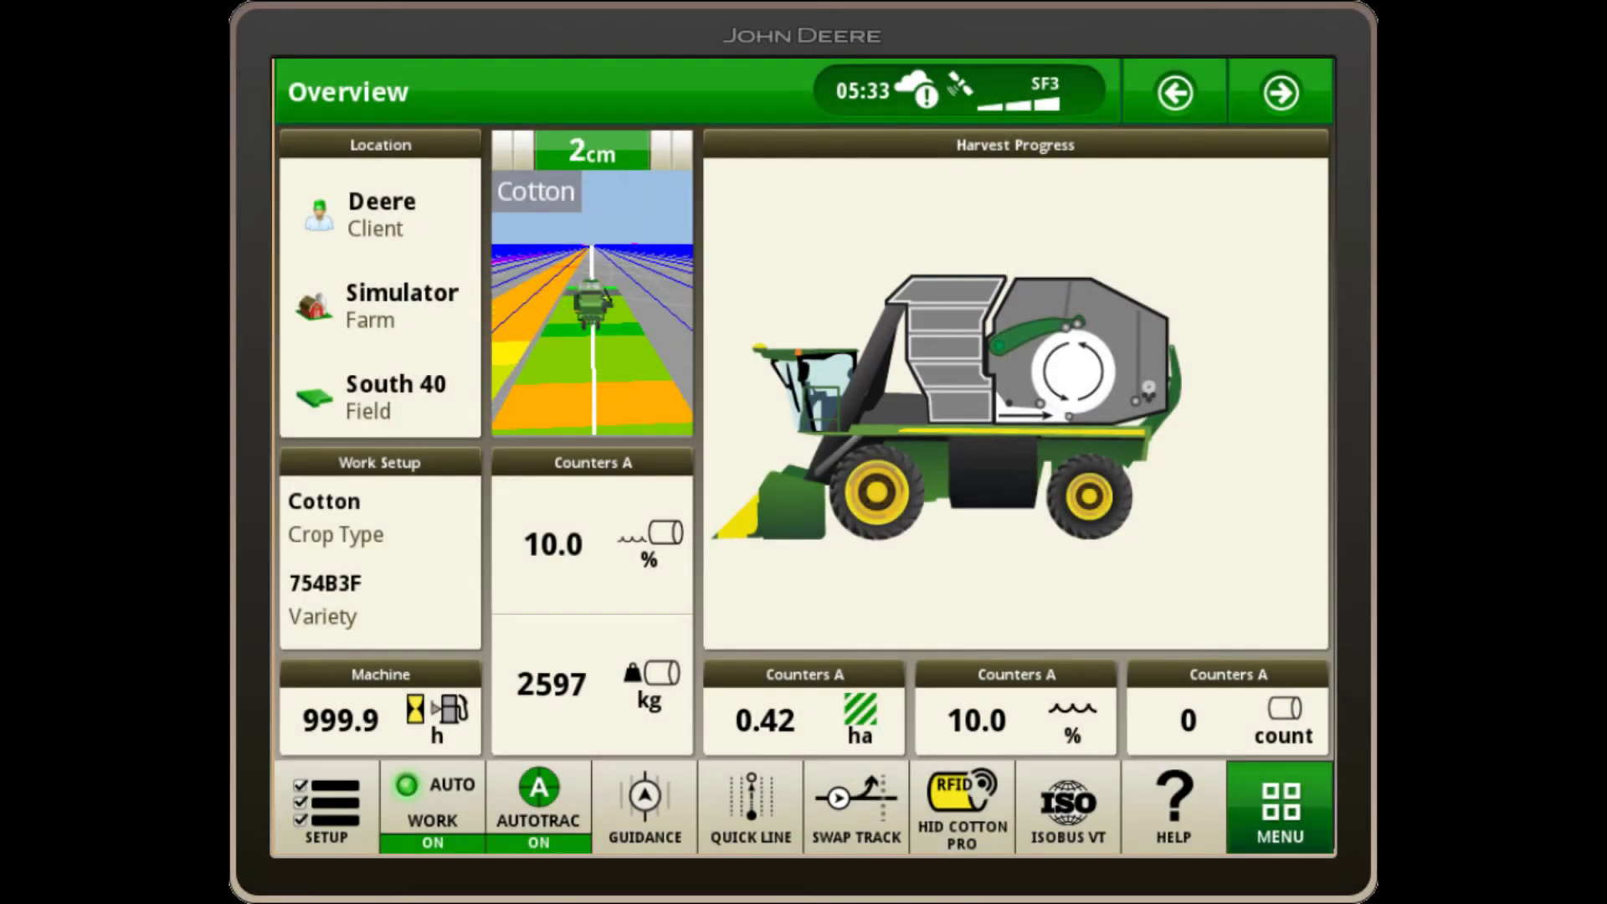
- Show the Module Builder settings with 239 cm module size and 22 wrap portions
left_click(607, 266)
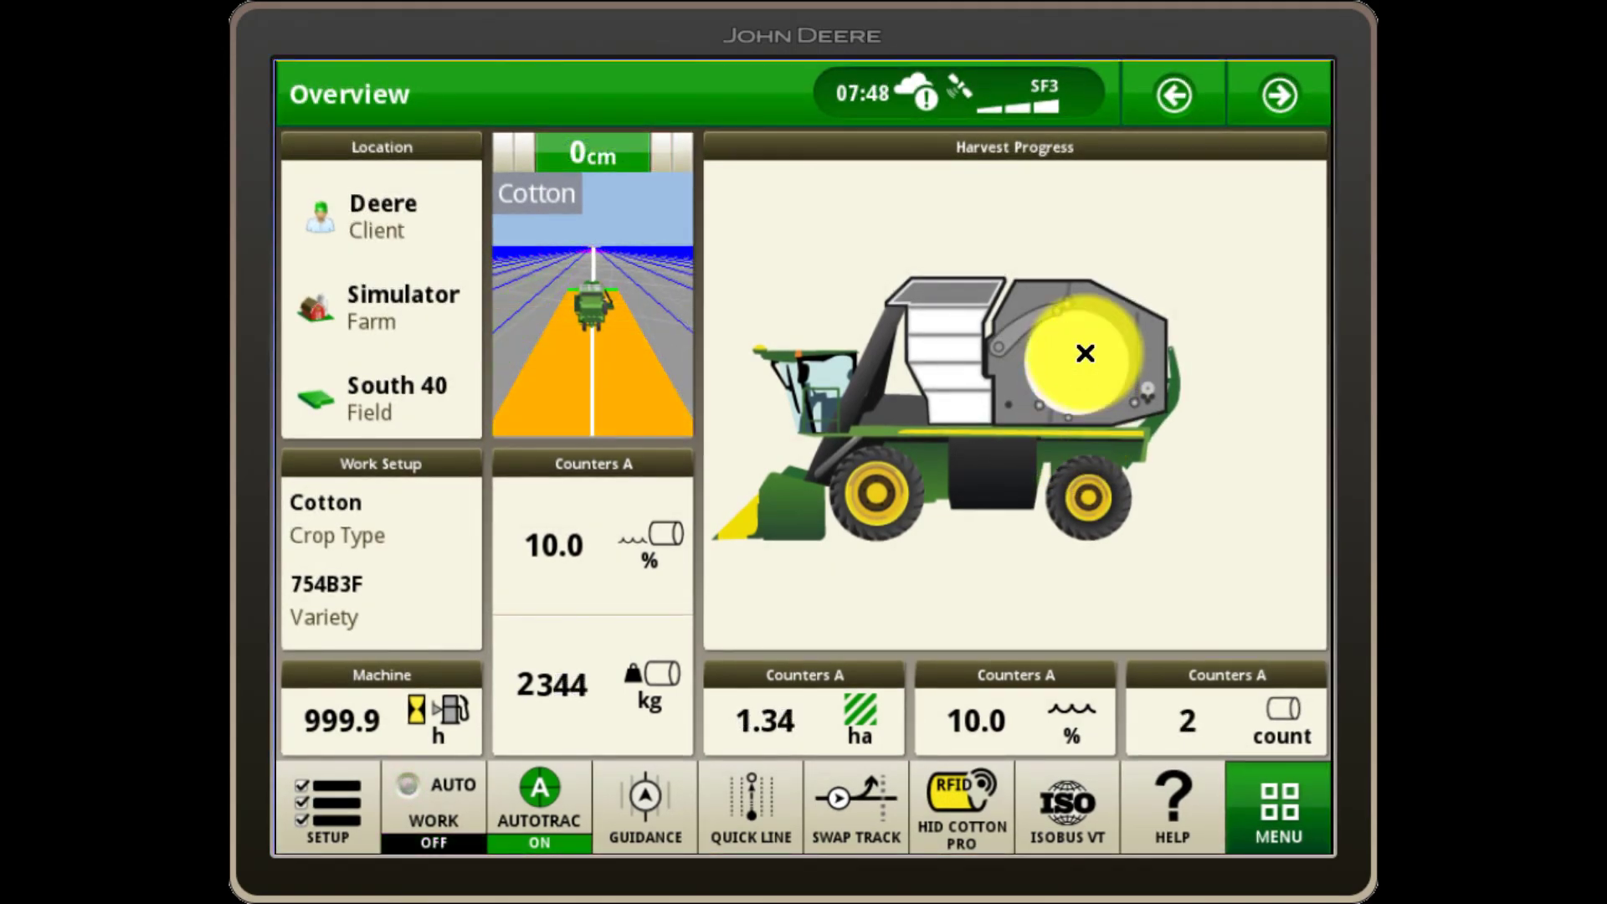
left_click(1085, 353)
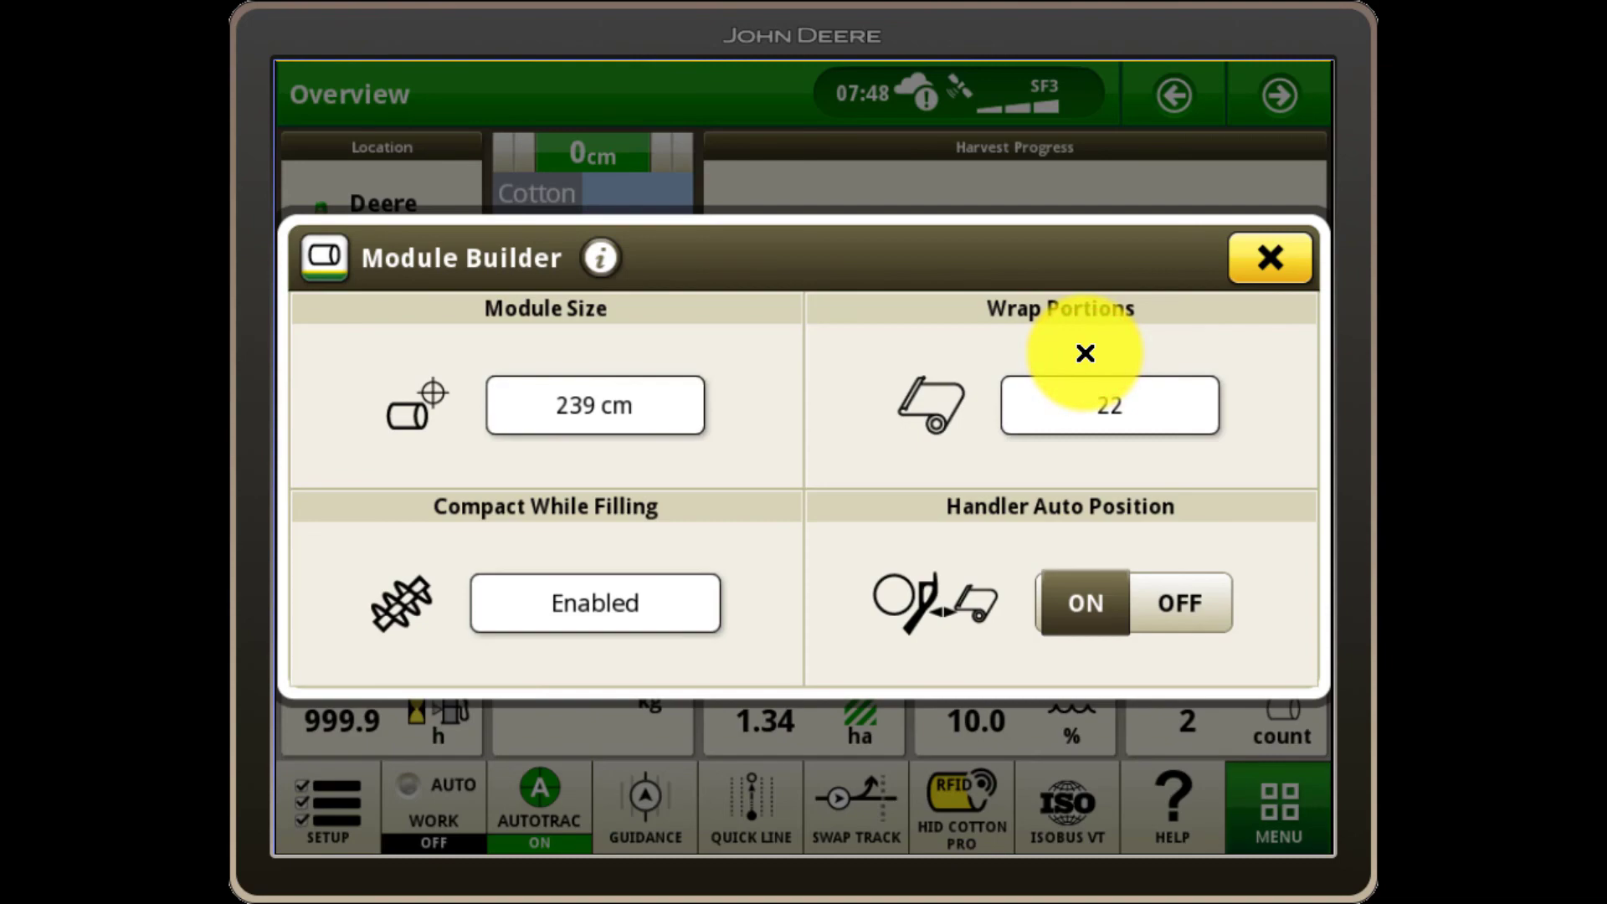